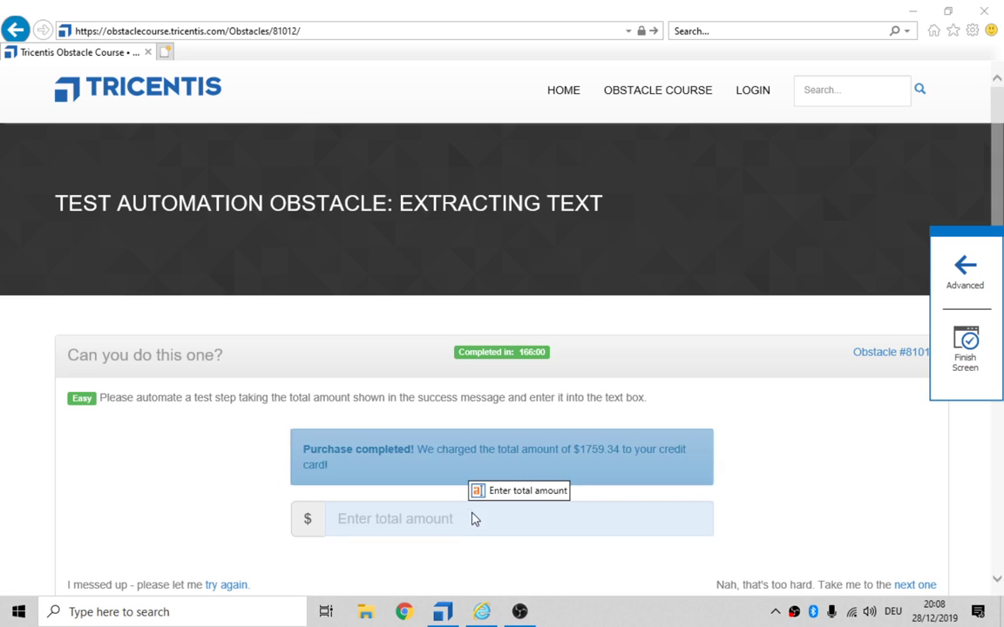
# Include the "Enter total amount" text box in the scan, finish the screen, and close XScan.
pyautogui.click(405, 522)
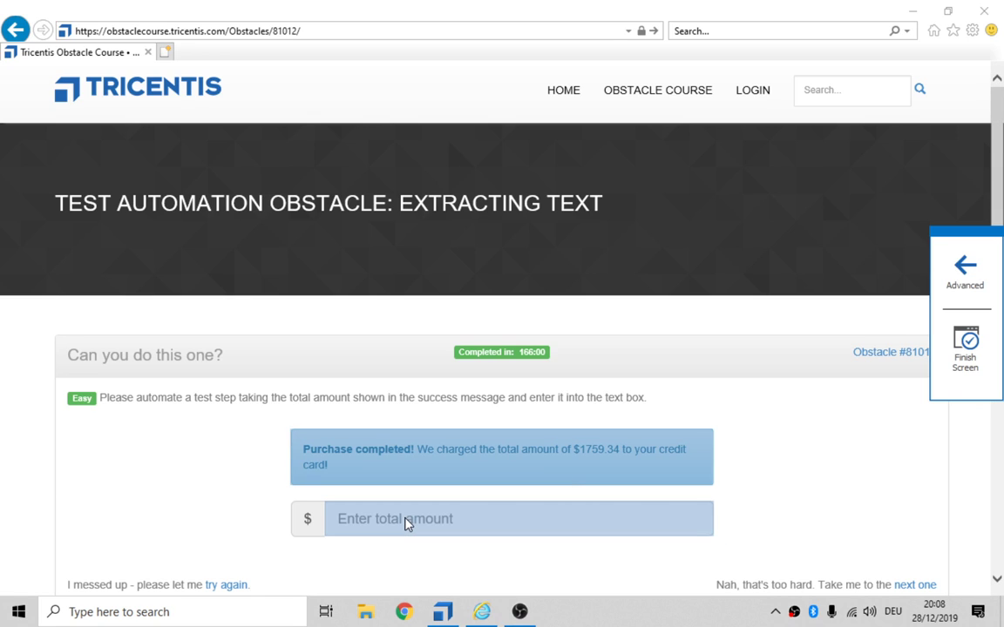
pyautogui.click(972, 350)
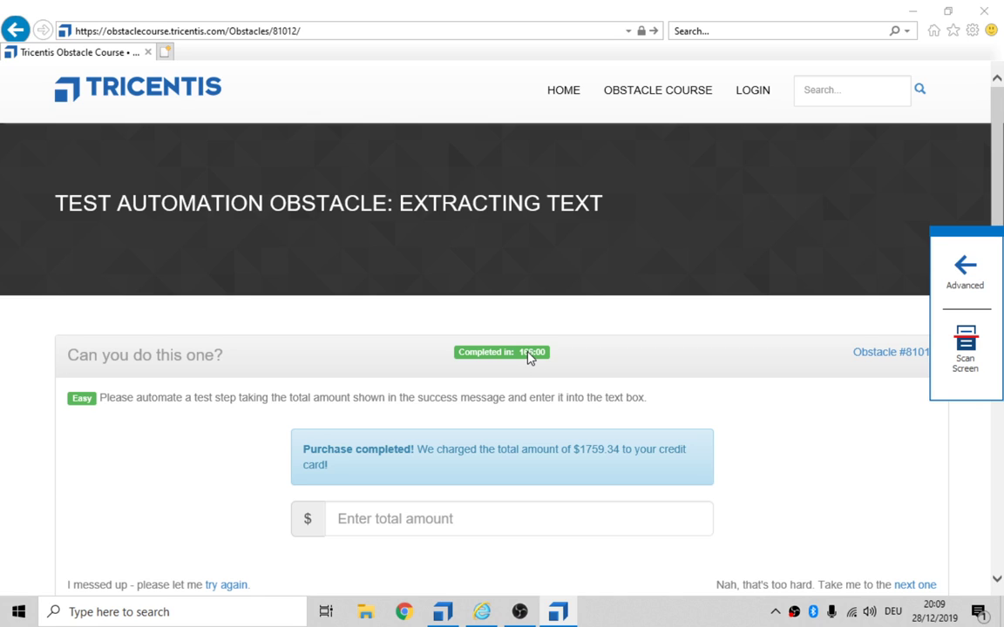
pyautogui.click(966, 267)
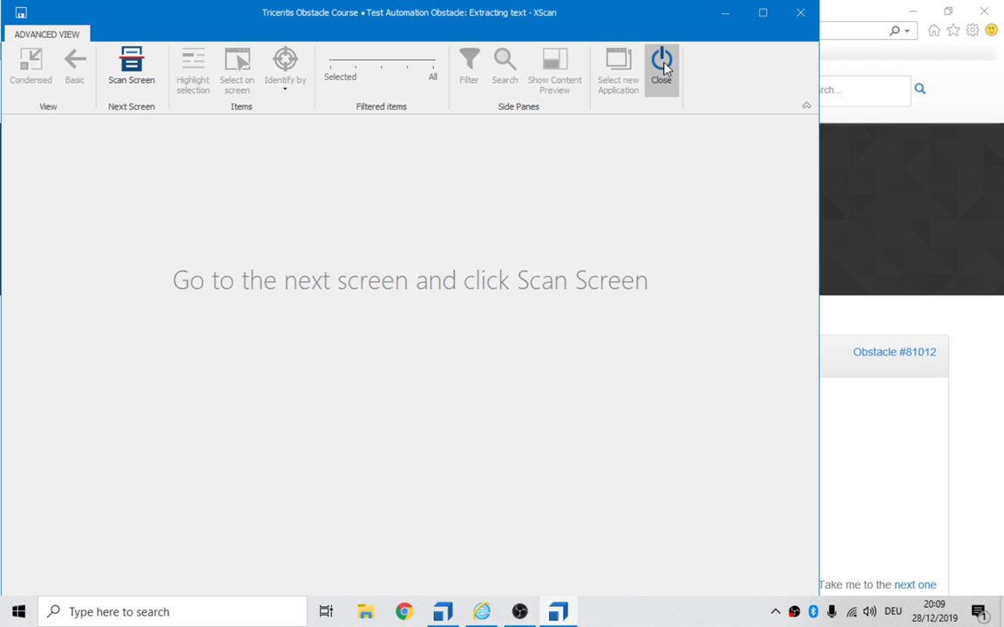
pyautogui.click(661, 63)
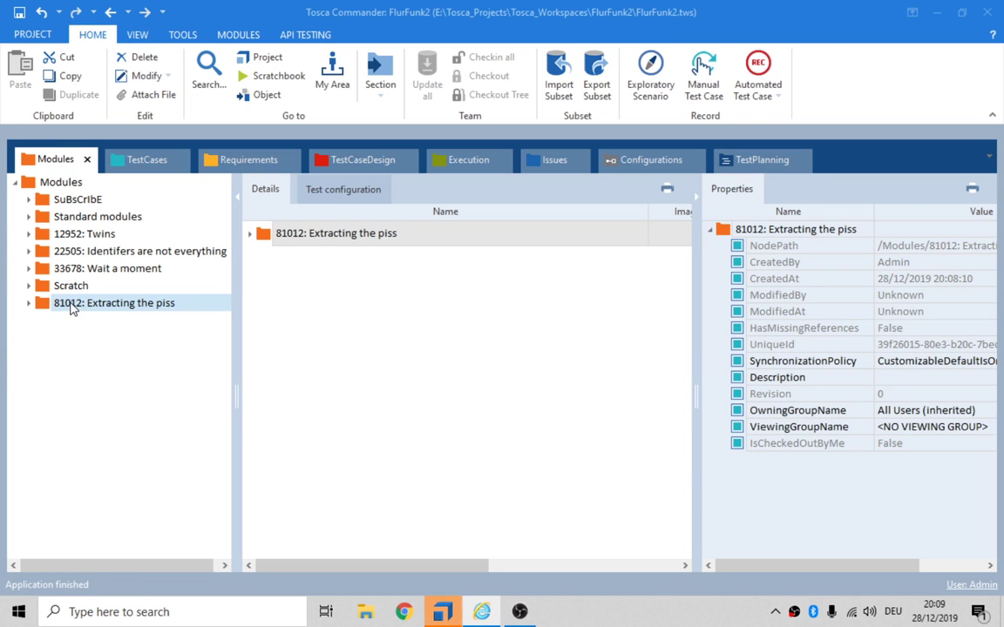
# Add the scanned Extracting text module from the 81012 folder as a test step in the test case "81012: Extracting the piss".
pyautogui.click(29, 303)
pyautogui.click(153, 322)
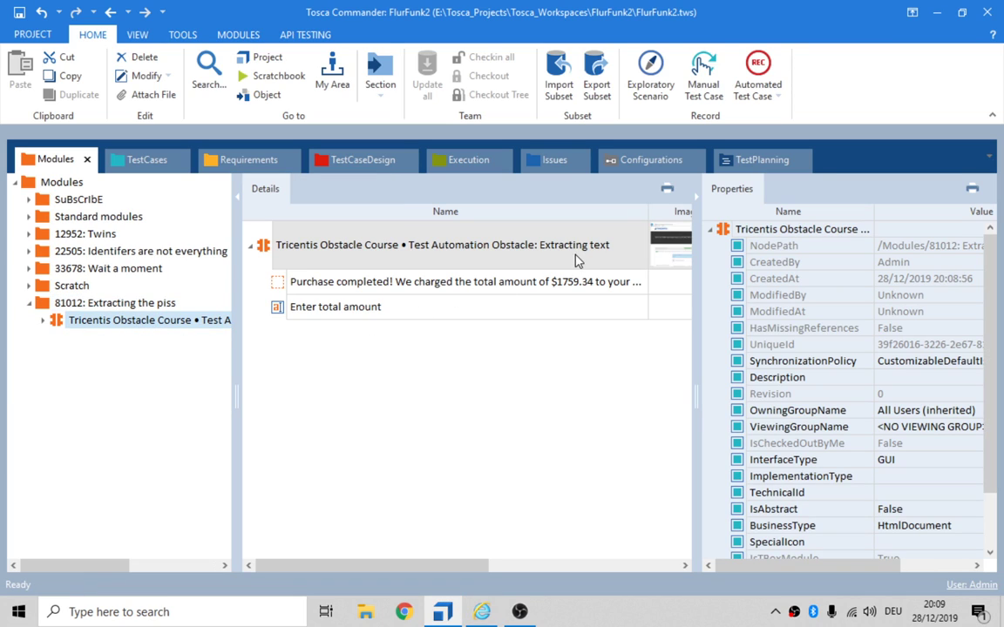
pyautogui.moveTo(699, 399); pyautogui.dragTo(792, 383)
pyautogui.click(94, 322)
pyautogui.moveTo(94, 325); pyautogui.dragTo(116, 323)
pyautogui.click(116, 320)
# Set the work state of the 81012 test case to IN_WORK.
pyautogui.click(728, 235)
pyautogui.click(748, 234)
pyautogui.click(742, 267)
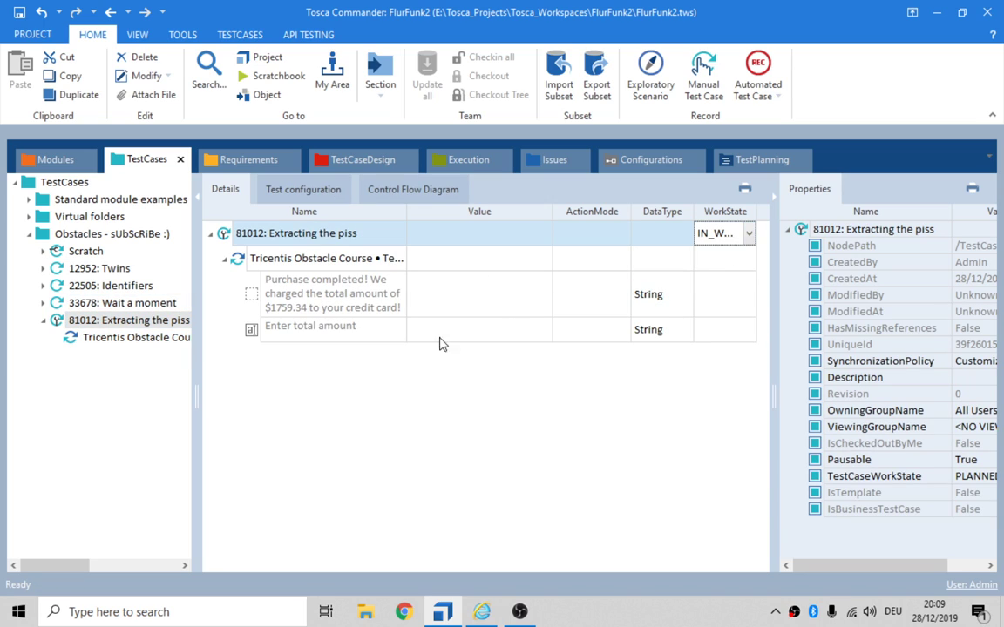
pyautogui.click(343, 389)
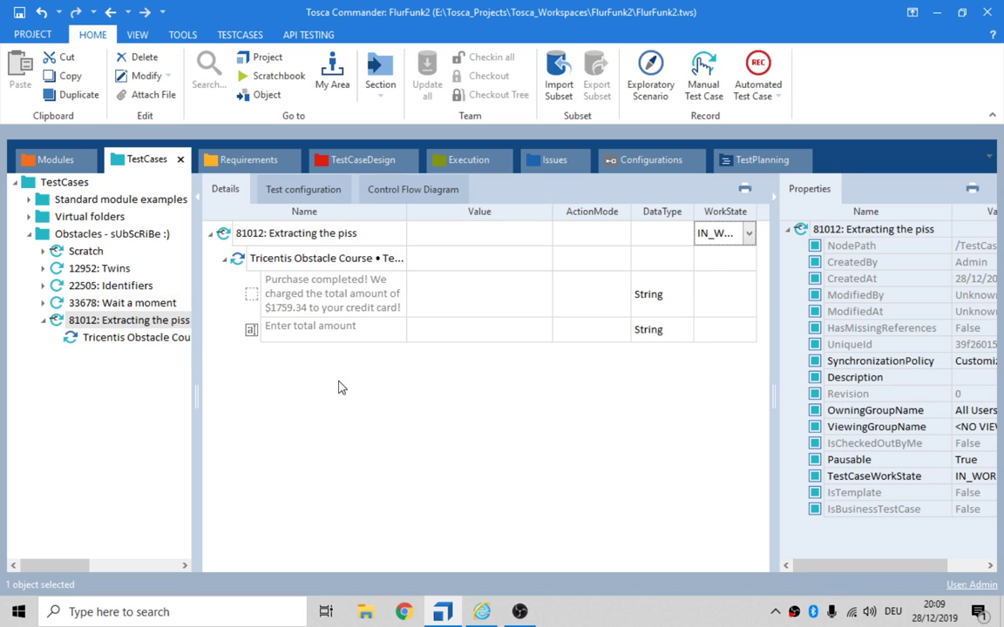
# Copy the full InnerText value from the module properties of the "Purchase completed!" container.
pyautogui.click(505, 302)
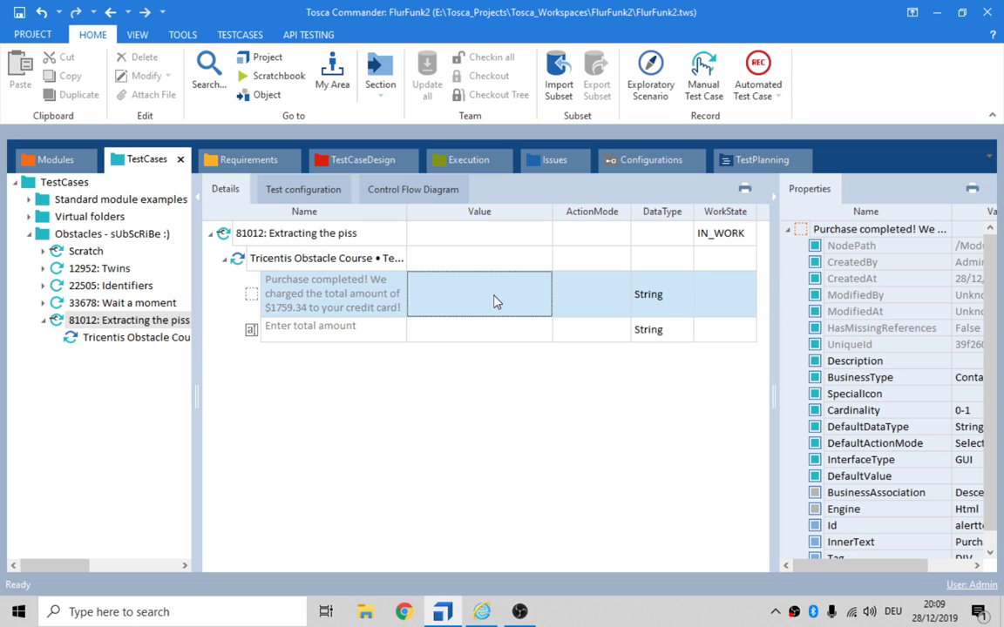
pyautogui.click(56, 158)
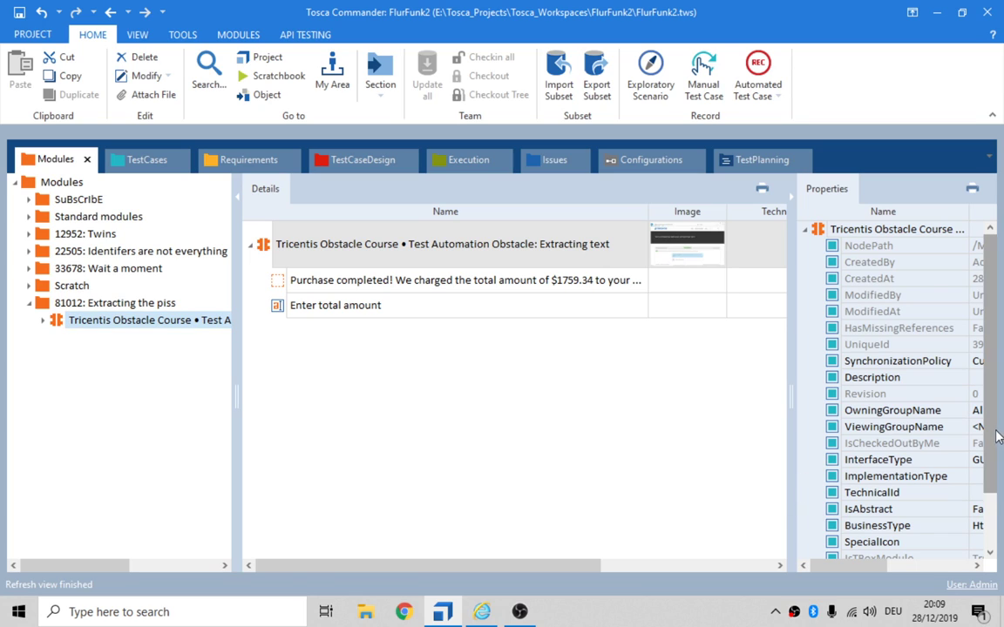
pyautogui.scroll(-2, 988, 501)
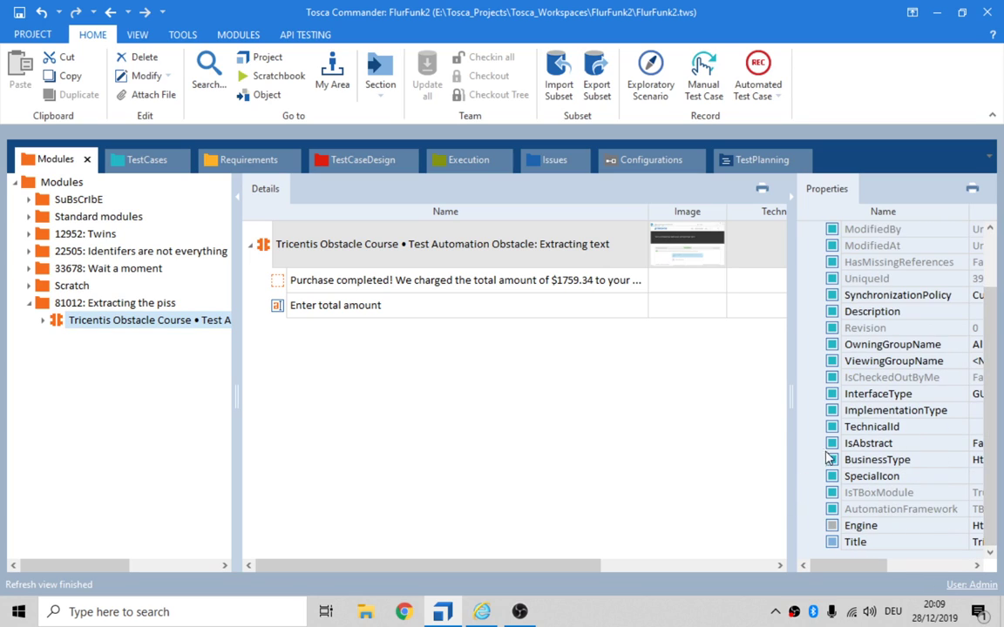
pyautogui.moveTo(791, 405); pyautogui.dragTo(657, 384)
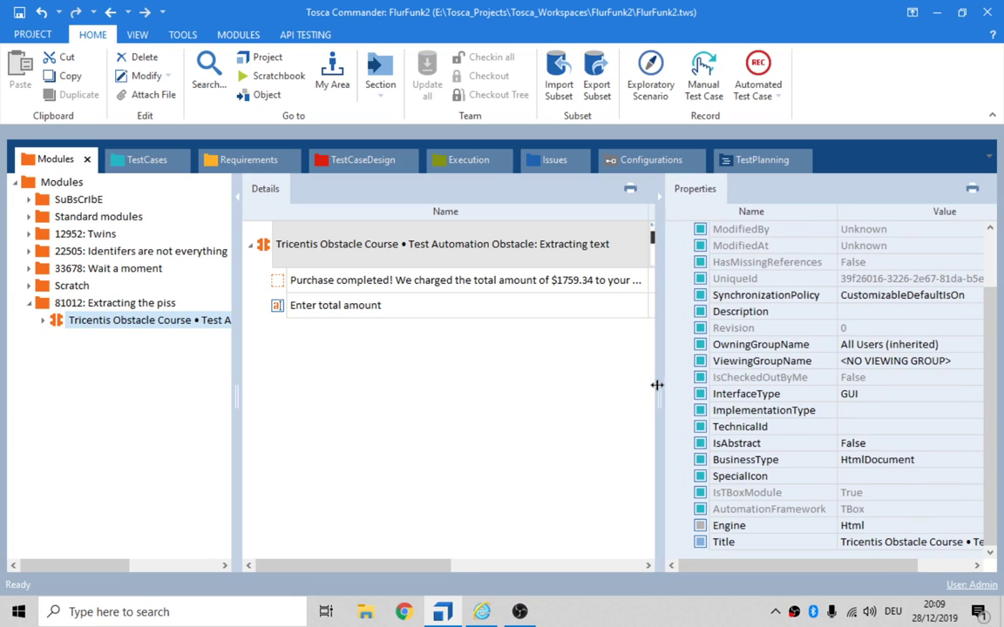
pyautogui.click(435, 287)
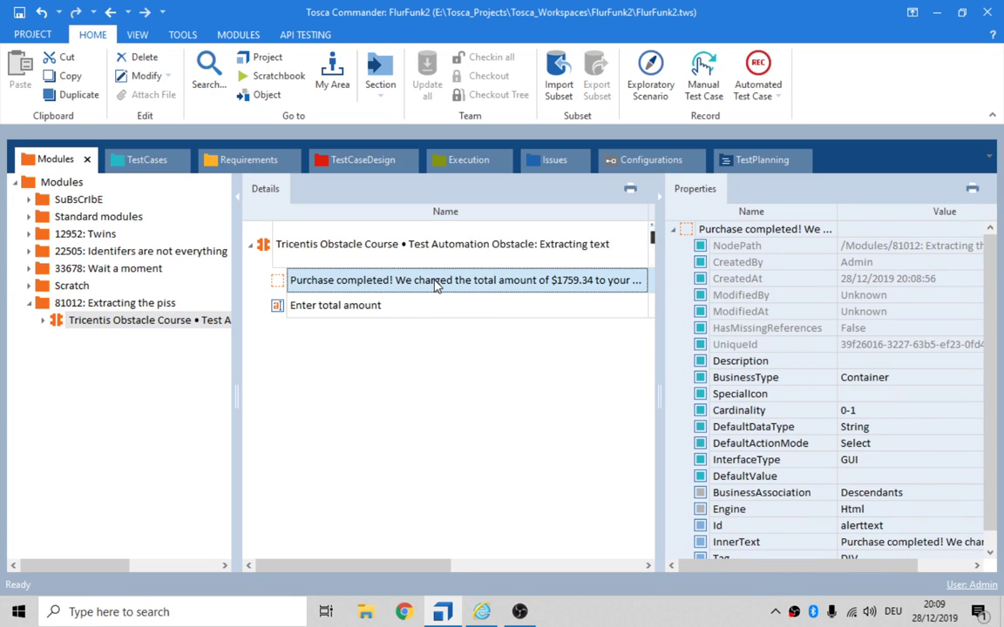
pyautogui.moveTo(991, 420); pyautogui.dragTo(991, 463)
pyautogui.click(869, 527)
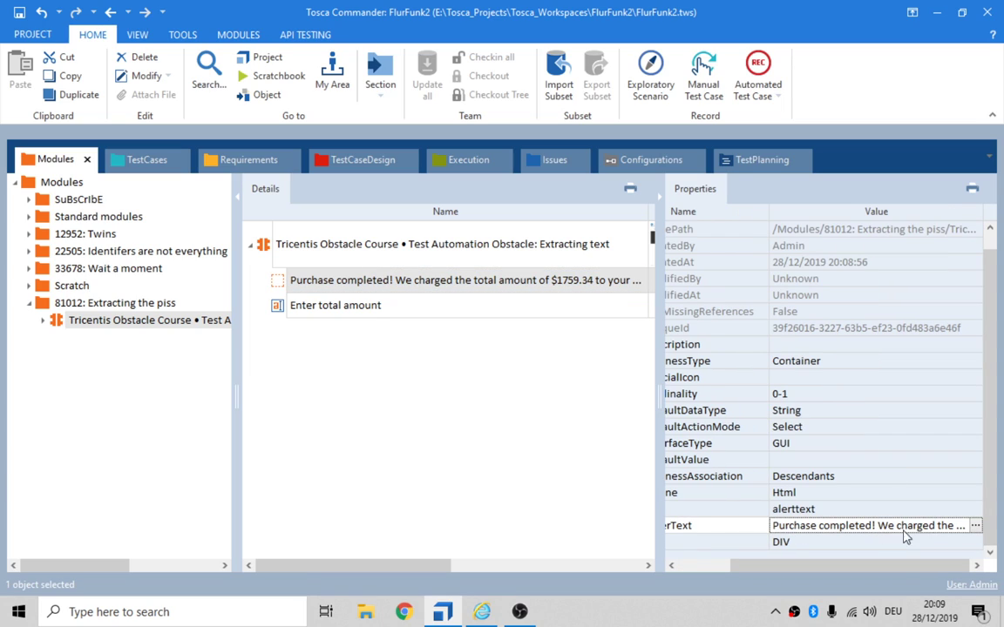
pyautogui.click(975, 527)
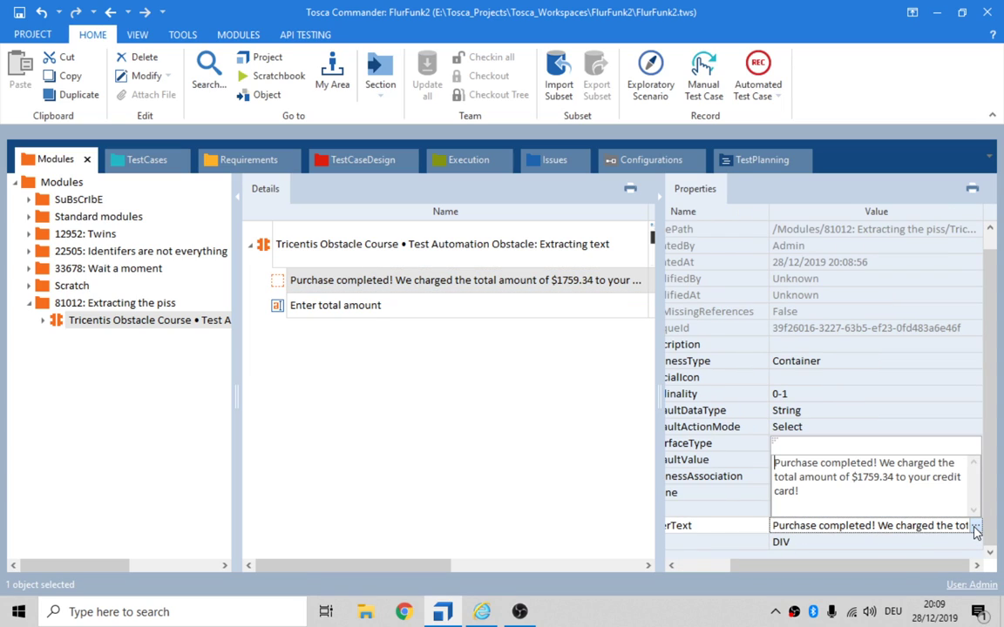
pyautogui.moveTo(851, 477); pyautogui.dragTo(891, 479)
pyautogui.moveTo(800, 491); pyautogui.dragTo(773, 466)
pyautogui.hotkey('ctrl', 'c')
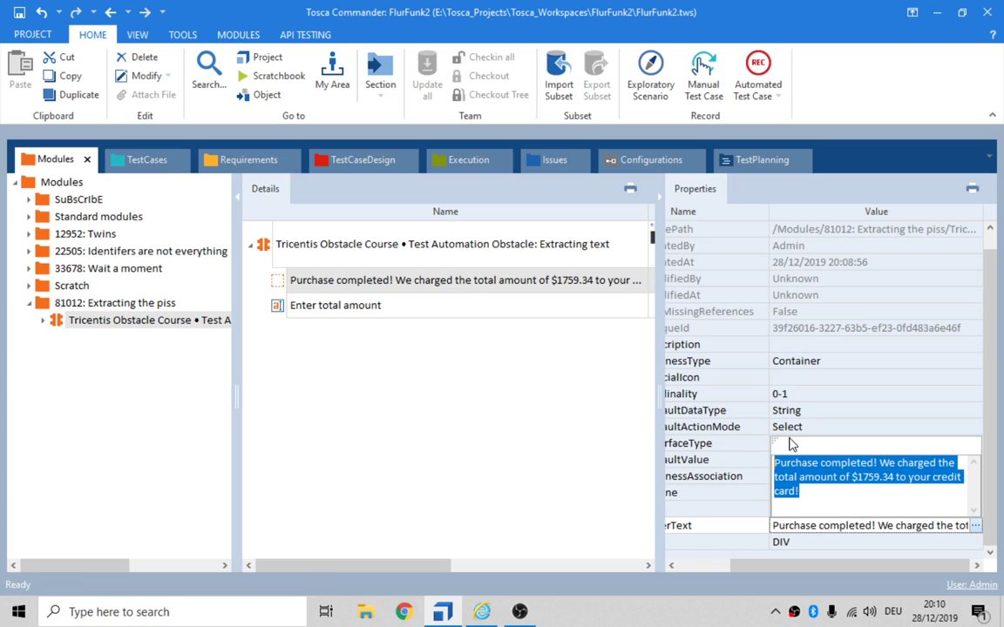
# Set the action mode of the "Purchase completed!" container in the 81012 test case to Verify.
pyautogui.click(133, 160)
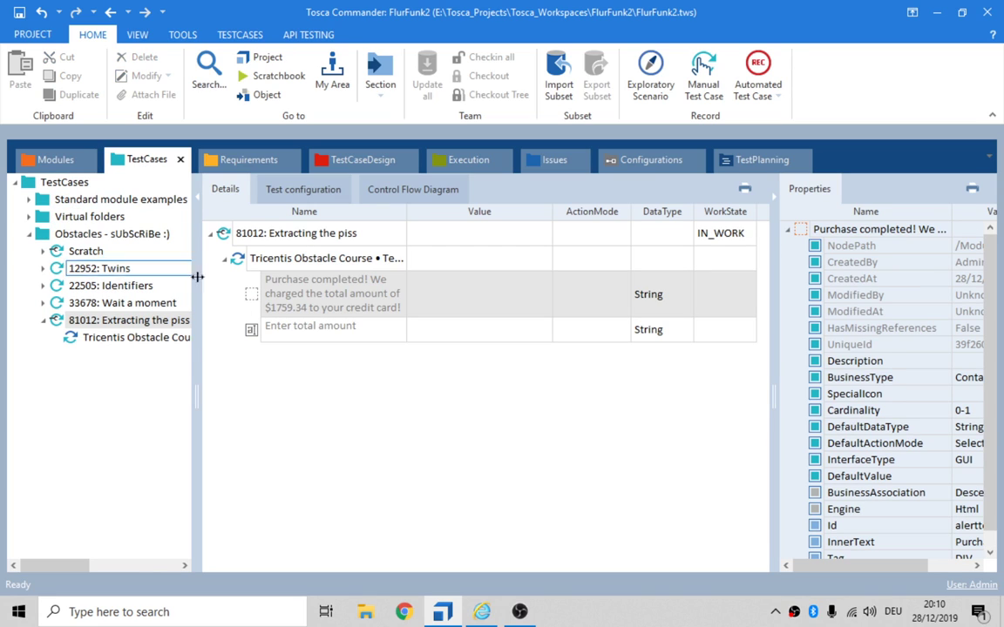
pyautogui.click(475, 295)
pyautogui.click(596, 310)
pyautogui.click(624, 296)
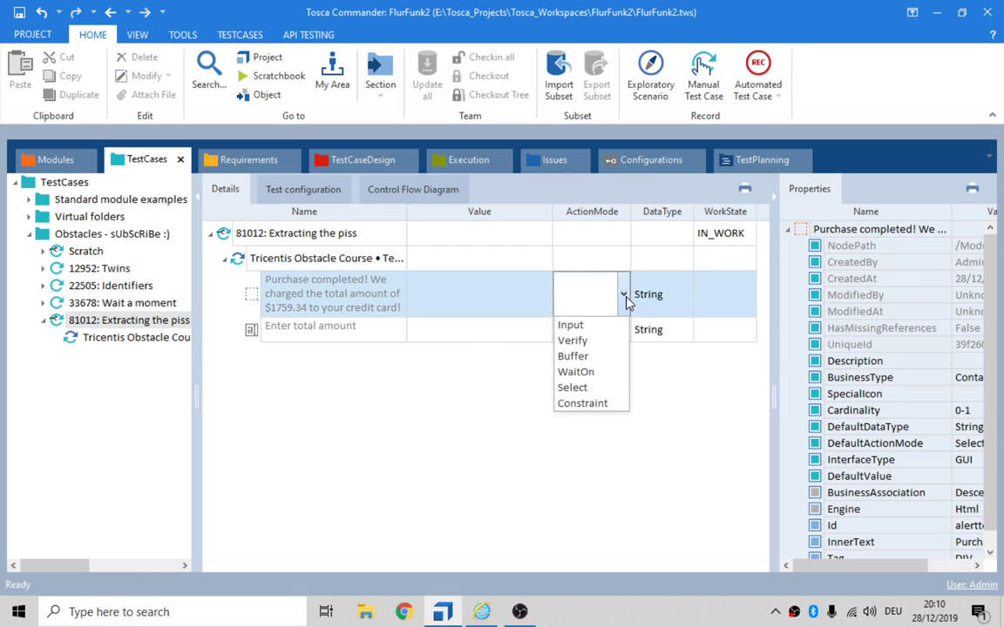
pyautogui.click(609, 341)
# Set the container's verification value to InnerText == "Purchase completed! We charged the total amount of $1759.34 to your credit card!".
pyautogui.click(546, 312)
pyautogui.click(541, 295)
pyautogui.click(507, 358)
pyautogui.click(488, 434)
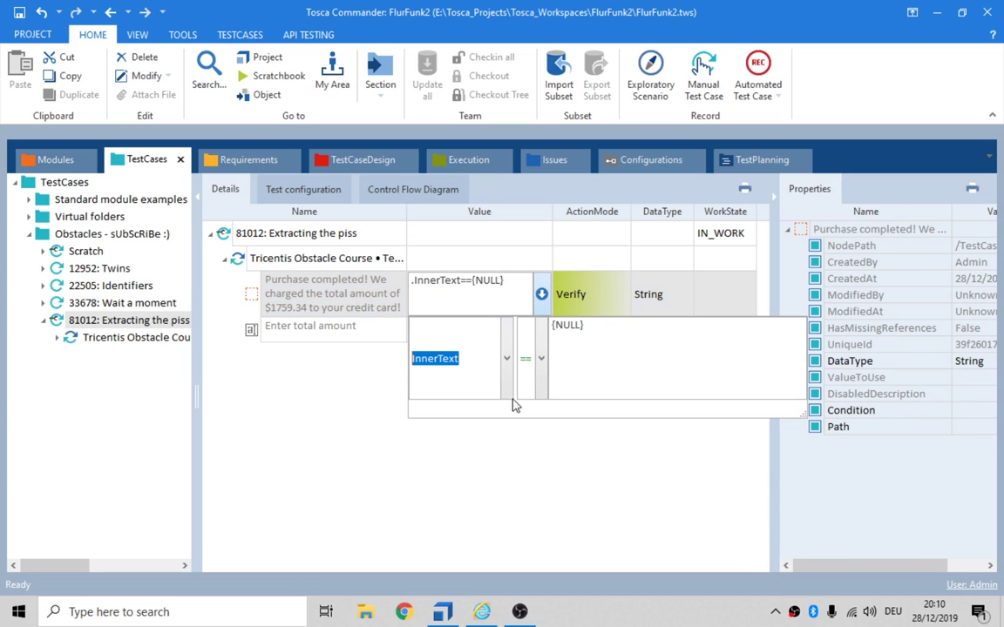
pyautogui.moveTo(602, 333); pyautogui.dragTo(467, 294)
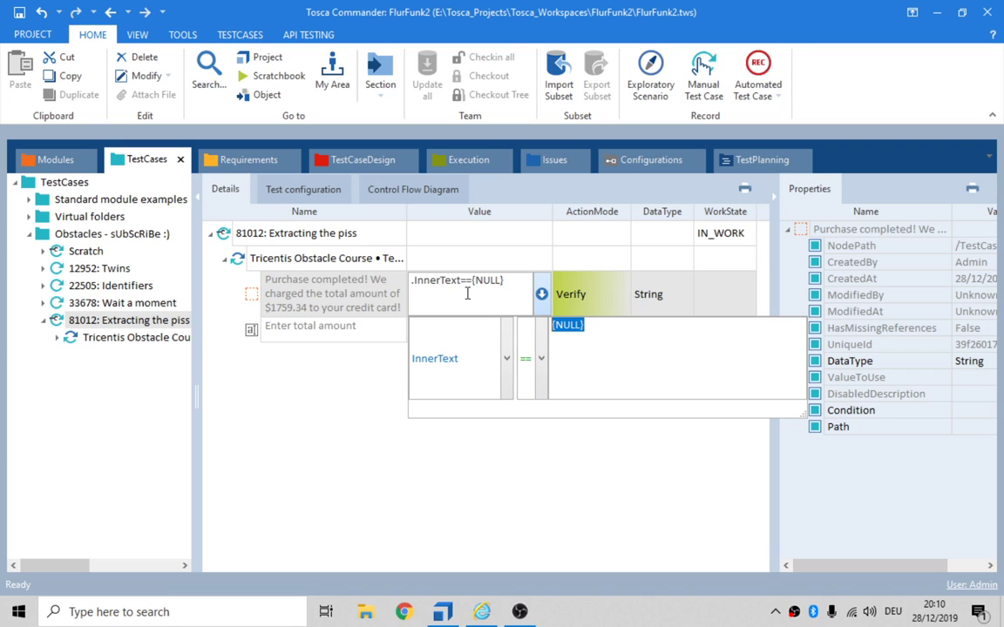
pyautogui.hotkey('ctrl', 'v')
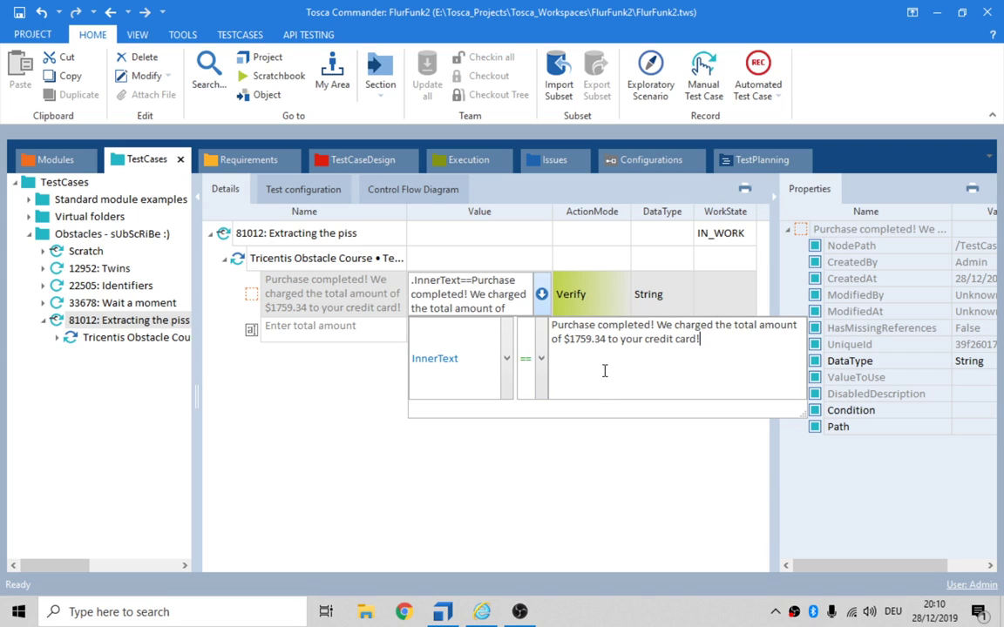
pyautogui.click(603, 445)
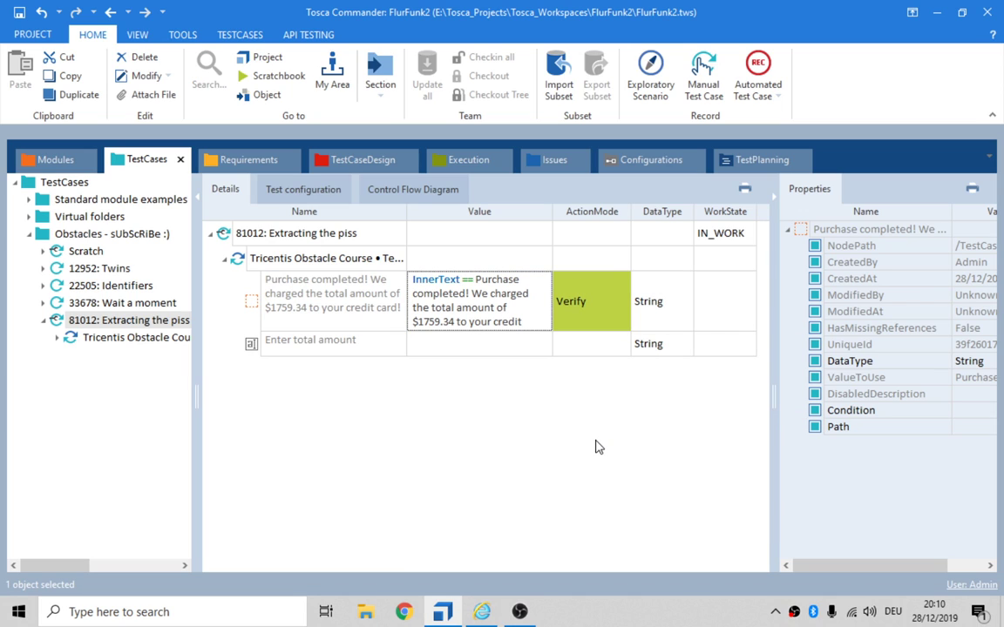
# Run the 81012 test case in the ScratchBook, examine the container's verification log, and close the ScratchBook.
pyautogui.hotkey('alt', 'Tab')
pyautogui.hotkey('alt', 'Tab')
pyautogui.click(247, 237)
pyautogui.press('F6')
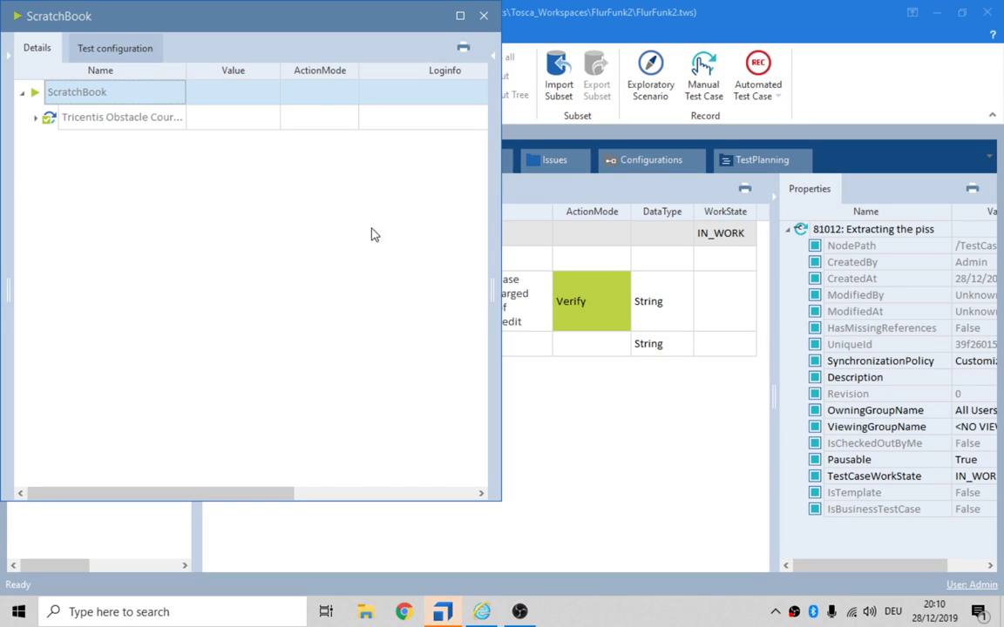
pyautogui.click(36, 117)
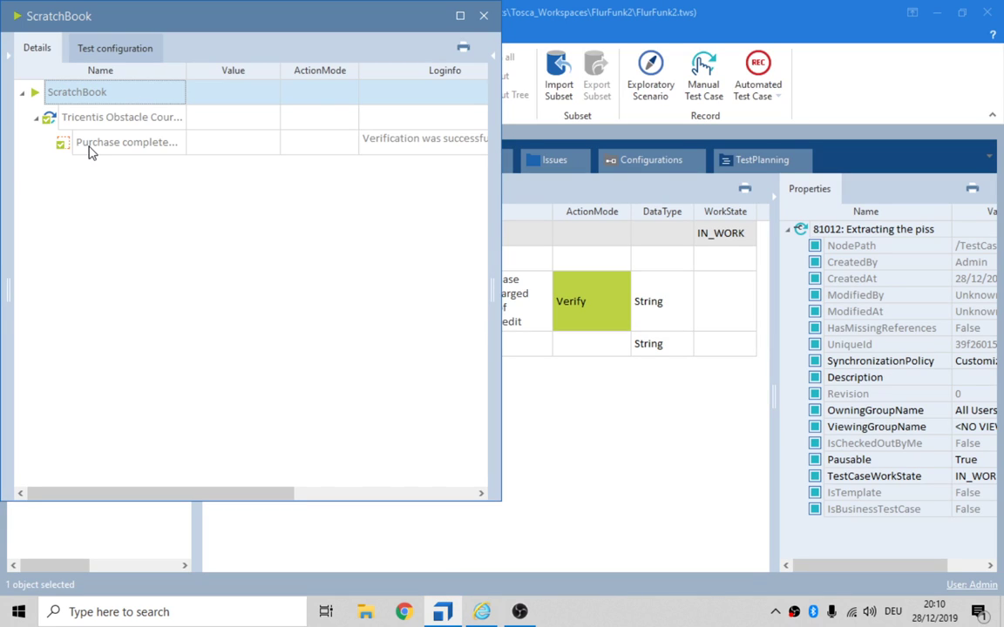
pyautogui.click(91, 153)
pyautogui.click(421, 141)
pyautogui.click(484, 15)
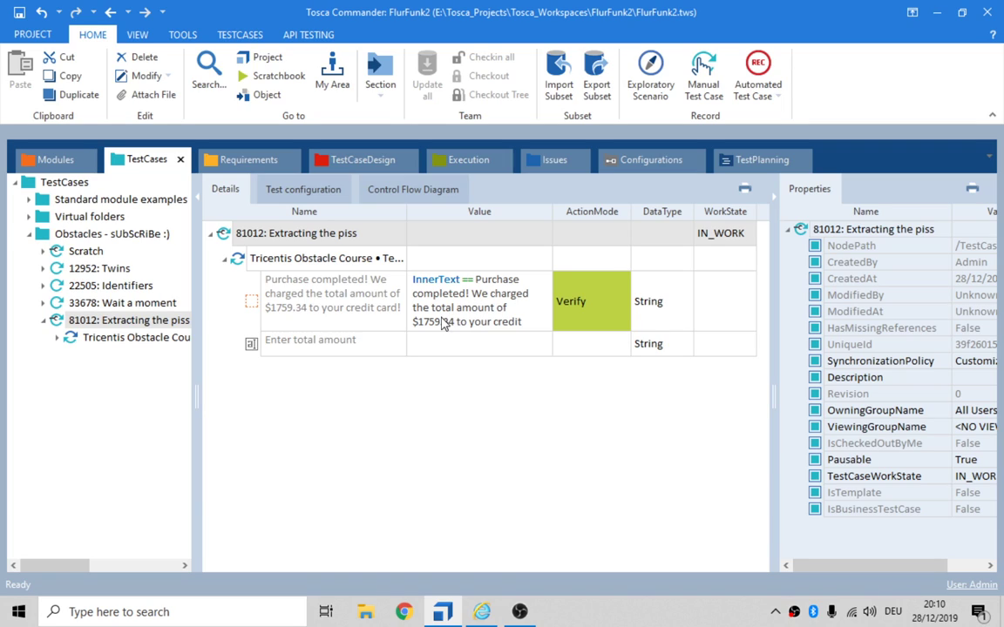
# Replace the amount 1759.34 in the container's InnerText verification value with {XB[Total]}.
pyautogui.click(444, 323)
pyautogui.click(443, 322)
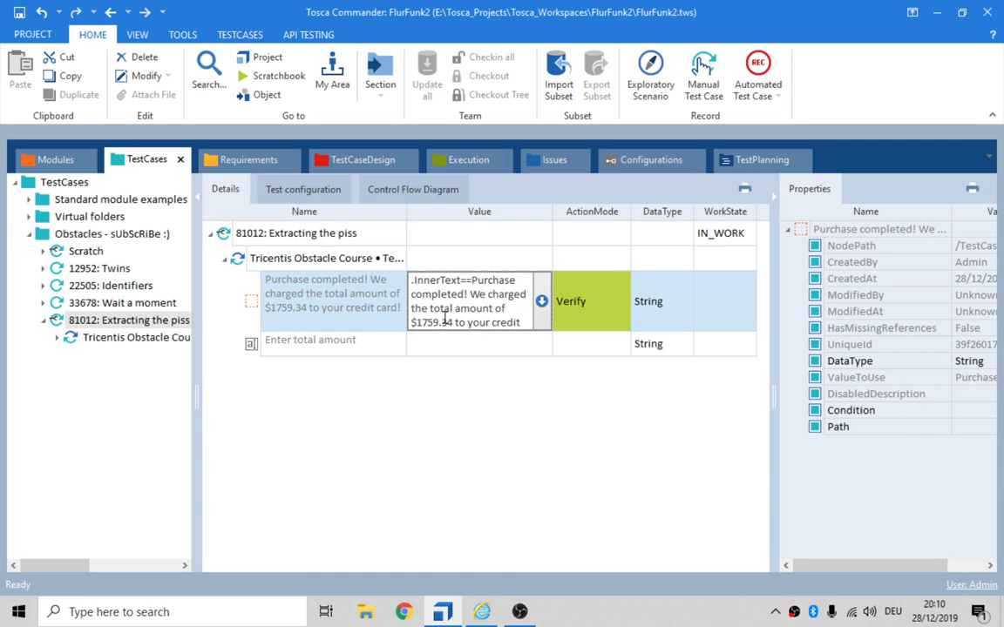
pyautogui.click(418, 321)
pyautogui.hotkey('shift', 'Right')
pyautogui.hotkey('shift', 'Right')
pyautogui.hotkey('shift', 'Right')
pyautogui.hotkey('shift', 'Right')
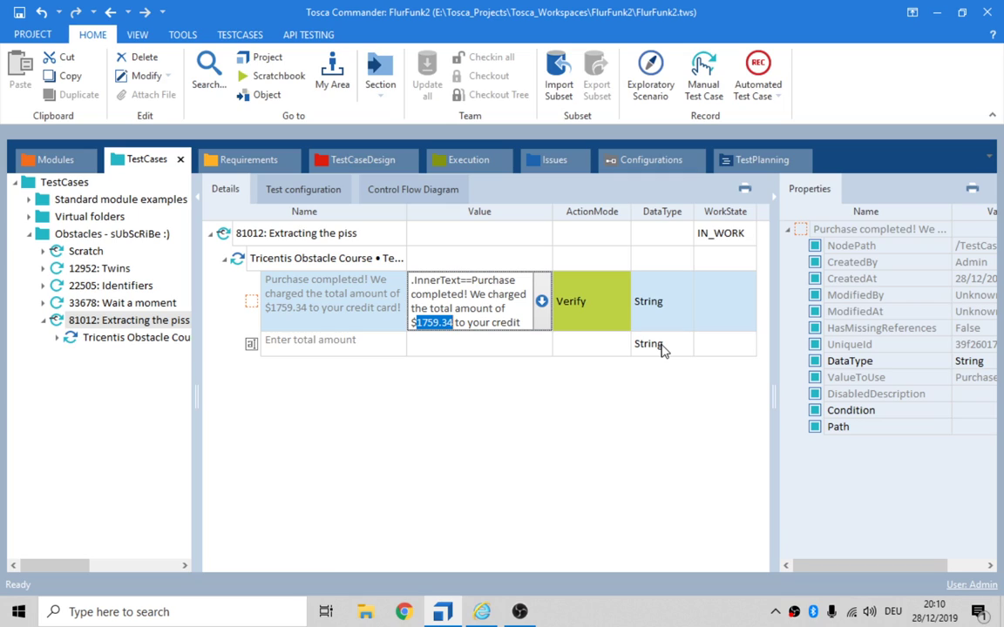
pyautogui.write('{')
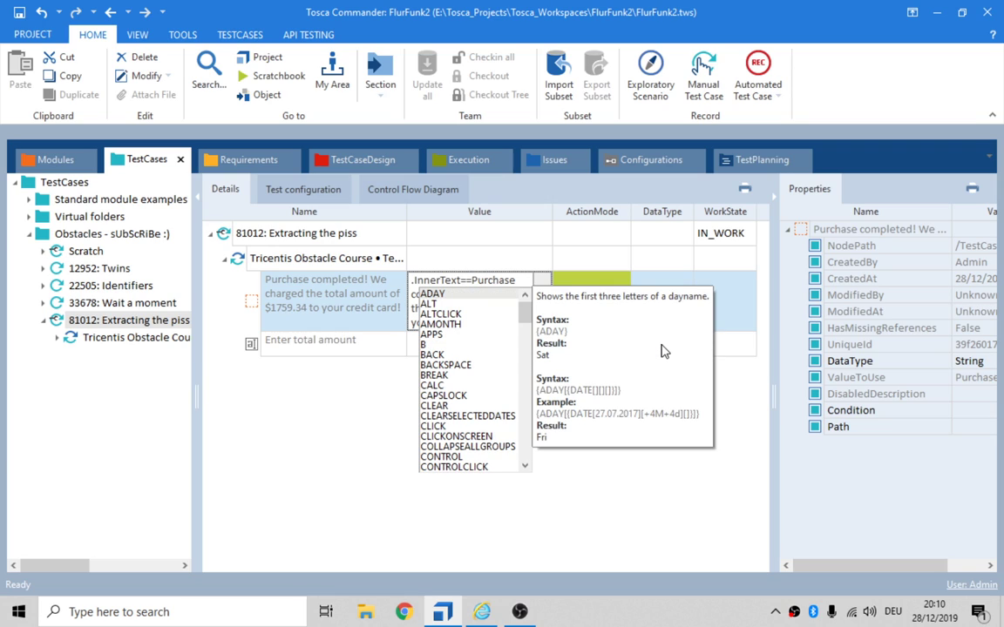
pyautogui.write('XB[')
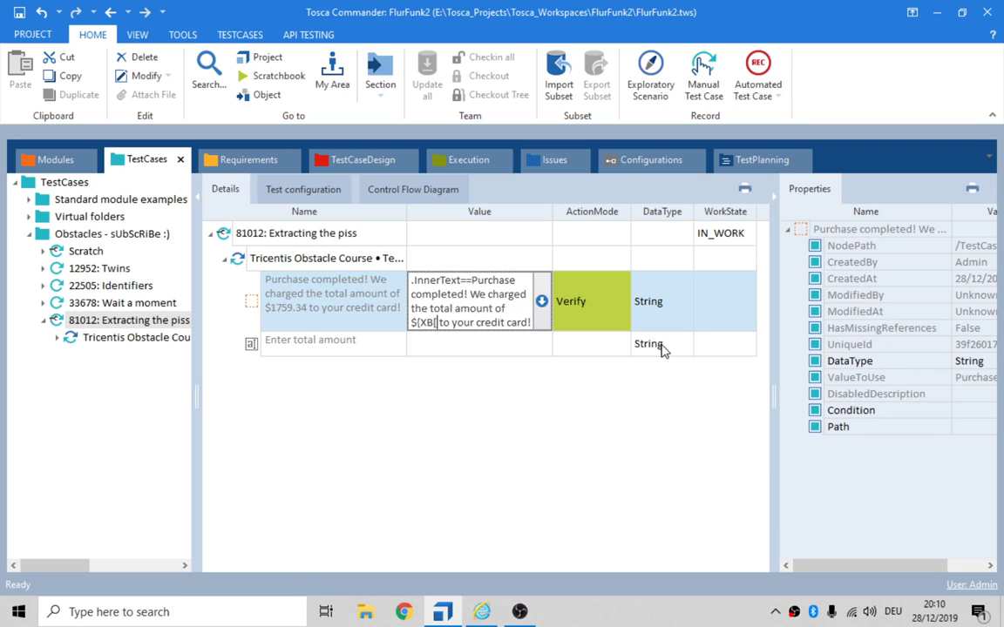
pyautogui.write('Total')
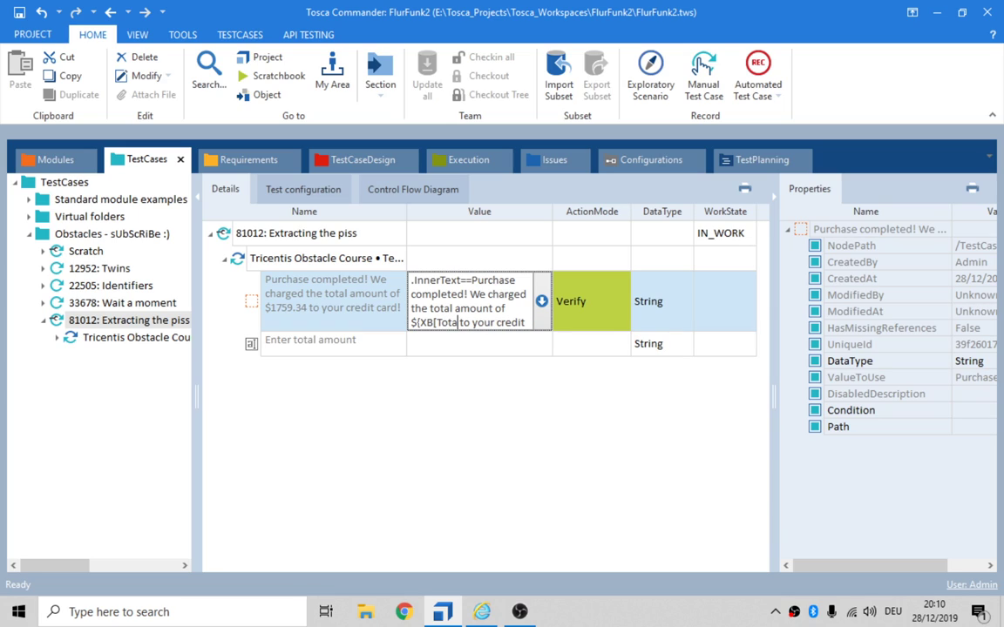
pyautogui.write(']}')
pyautogui.click(434, 353)
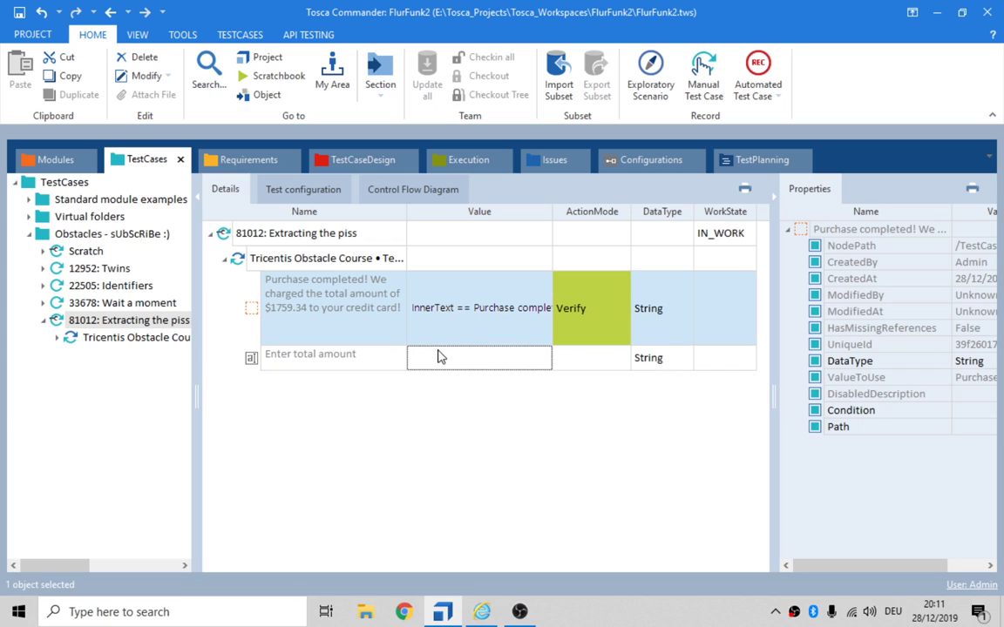
# Copy the {XB[Total]} expression into the "Enter total amount" value and change it to {B[Total]}.
pyautogui.click(507, 319)
pyautogui.click(467, 321)
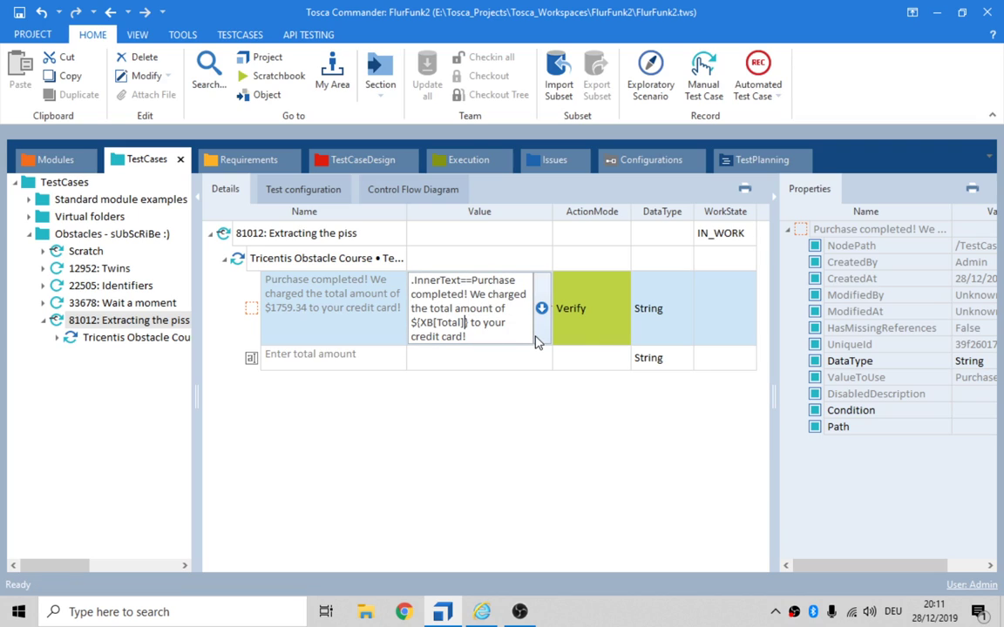
pyautogui.hotkey('shift', 'Left')
pyautogui.hotkey('shift', 'Left')
pyautogui.hotkey('shift', 'Left')
pyautogui.hotkey('shift', 'Left')
pyautogui.hotkey('shift', 'Left')
pyautogui.hotkey('shift', 'Left')
pyautogui.hotkey('shift', 'Left')
pyautogui.hotkey('shift', 'Left')
pyautogui.hotkey('shift', 'Left')
pyautogui.hotkey('shift', 'Left')
pyautogui.hotkey('shift', 'Left')
pyautogui.hotkey('shift', 'Left')
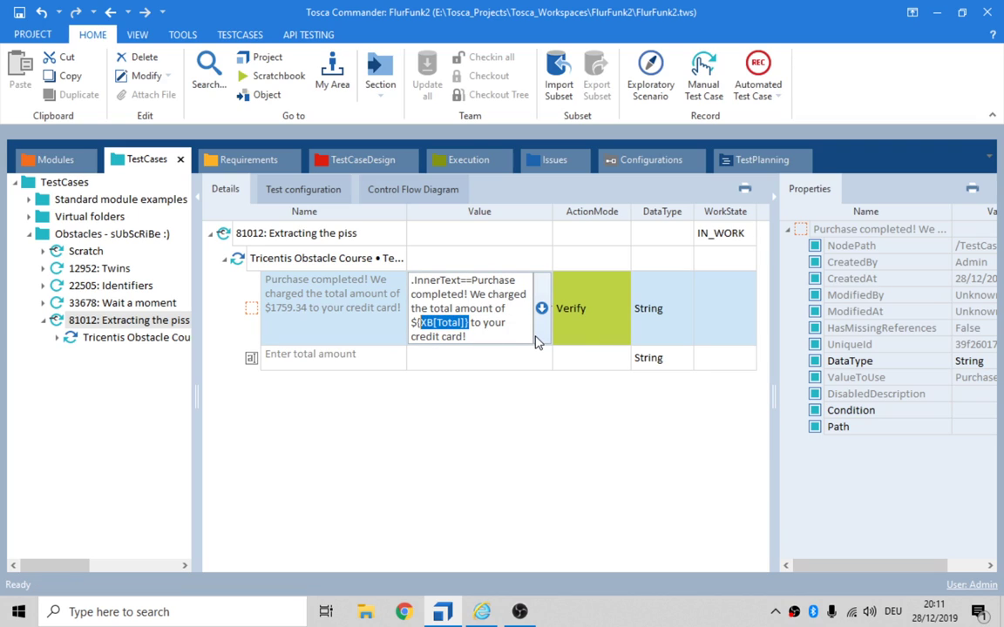
pyautogui.hotkey('ctrl', 'c')
pyautogui.click(438, 357)
pyautogui.hotkey('ctrl', 'v')
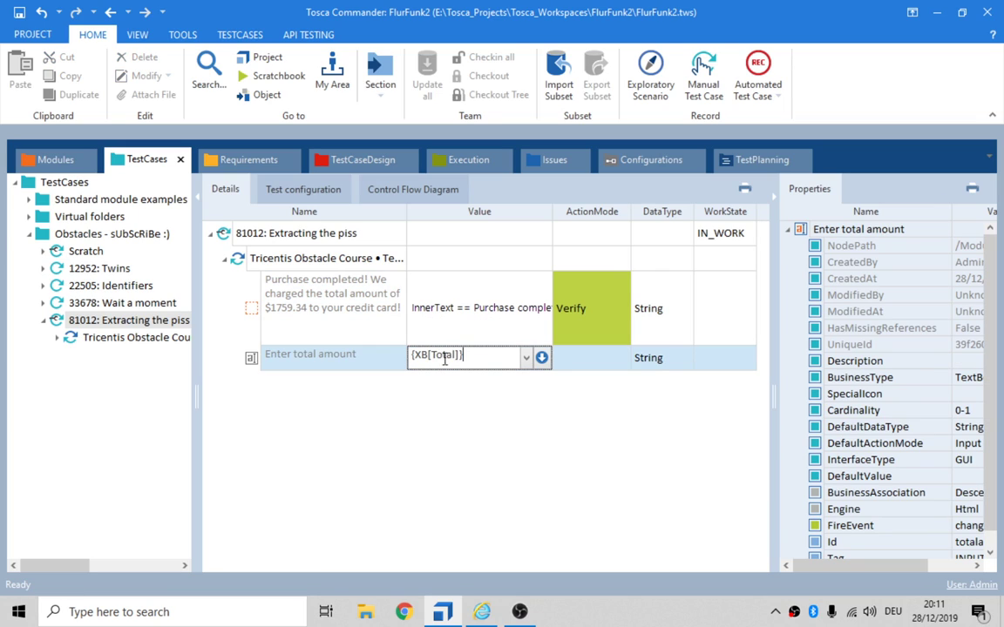
pyautogui.press('Delete')
pyautogui.press('Return')
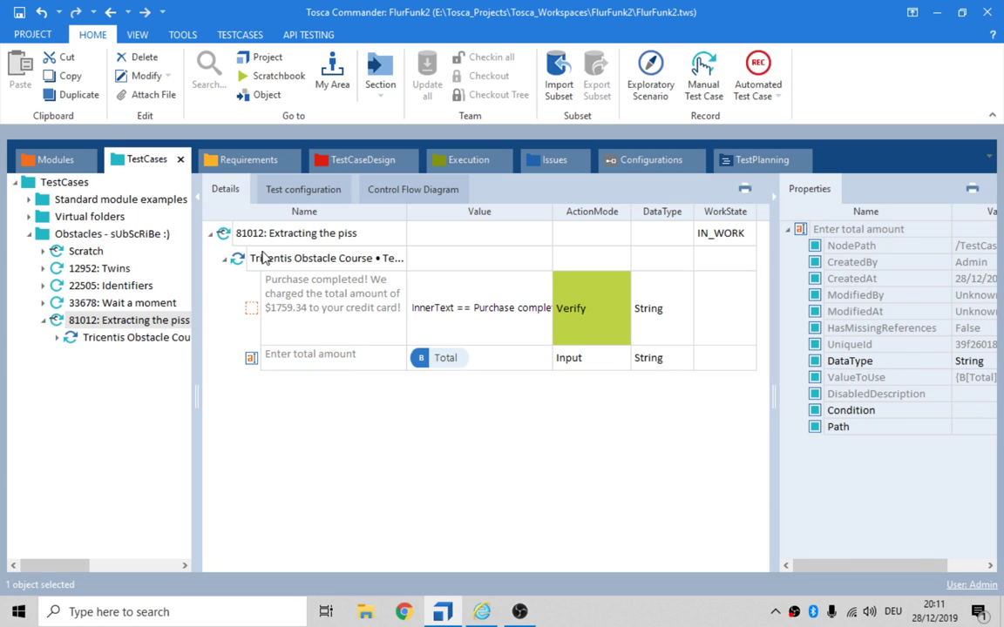
# Run the Tricentis Obstacle Course test step in the ScratchBook, reset the obstacle page for another try, and close the ScratchBook.
pyautogui.click(238, 263)
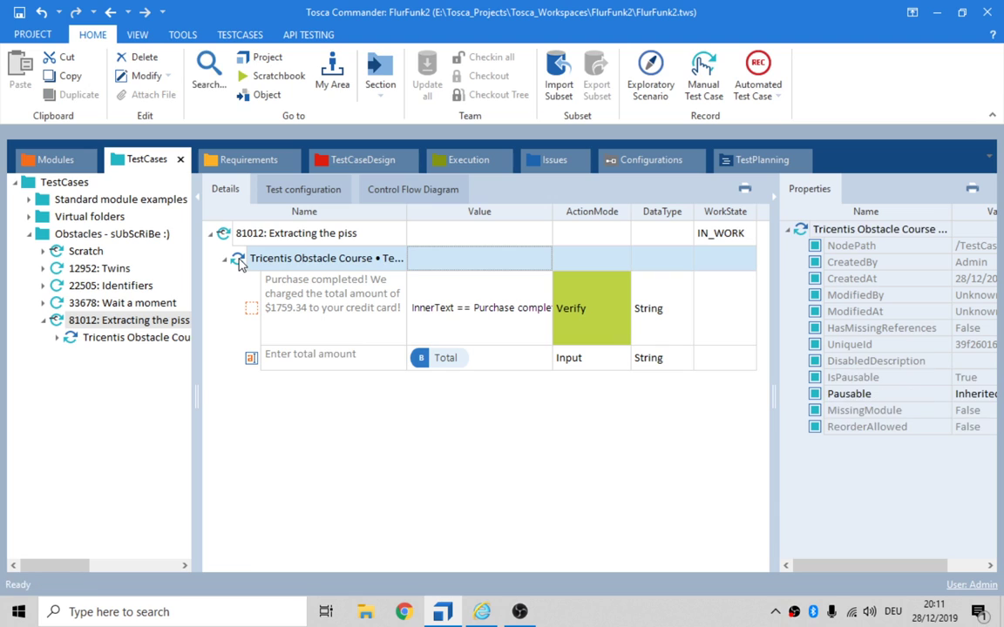
pyautogui.press('F6')
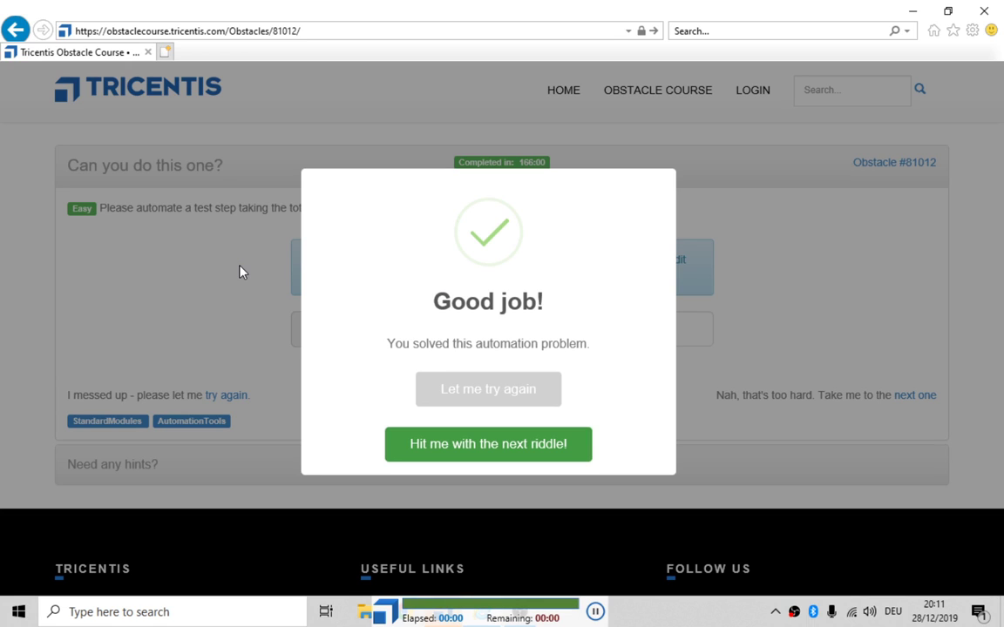
pyautogui.click(455, 397)
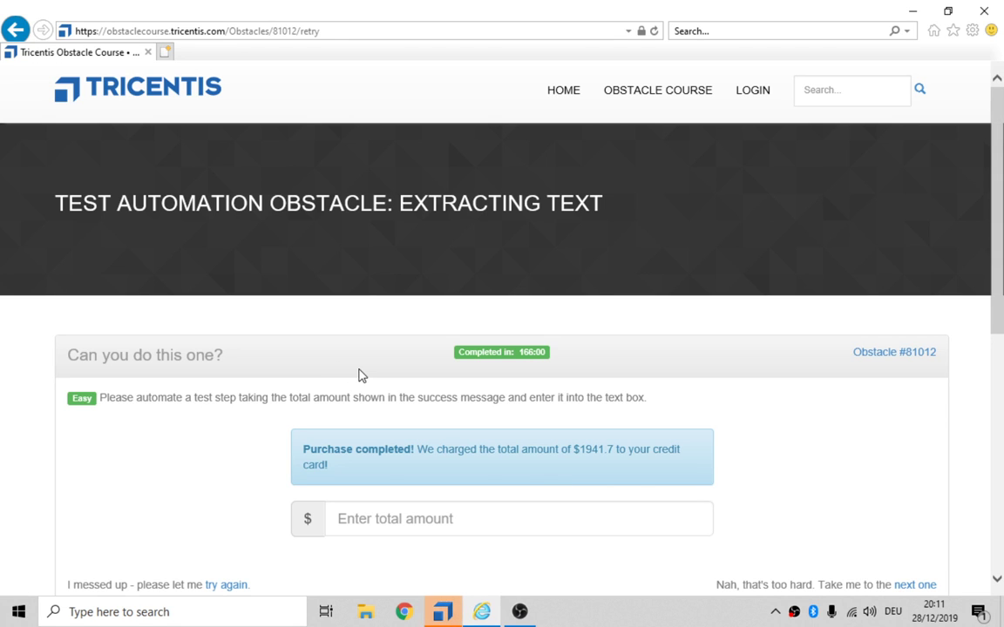
pyautogui.hotkey('alt', 'Tab')
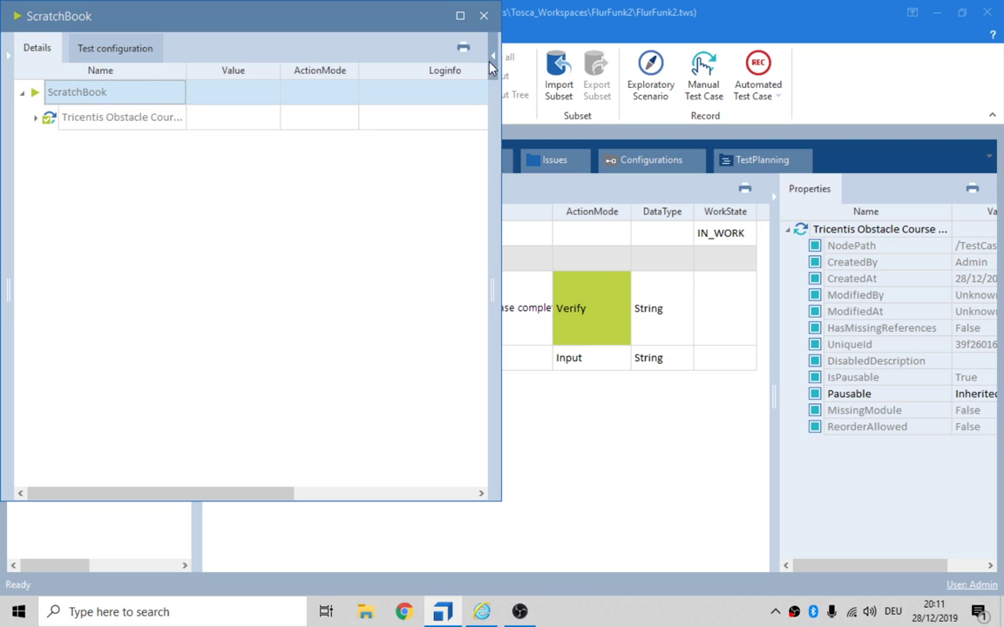
pyautogui.click(484, 17)
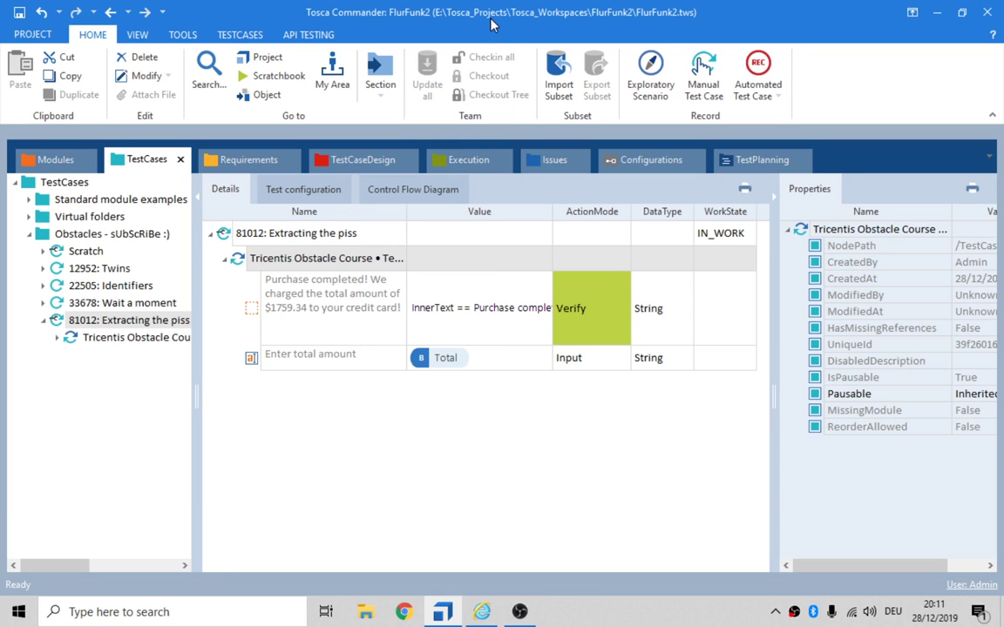
# Run the 81012 test case in the ScratchBook again, read the container's log information, and close the ScratchBook.
pyautogui.click(296, 233)
pyautogui.press('F6')
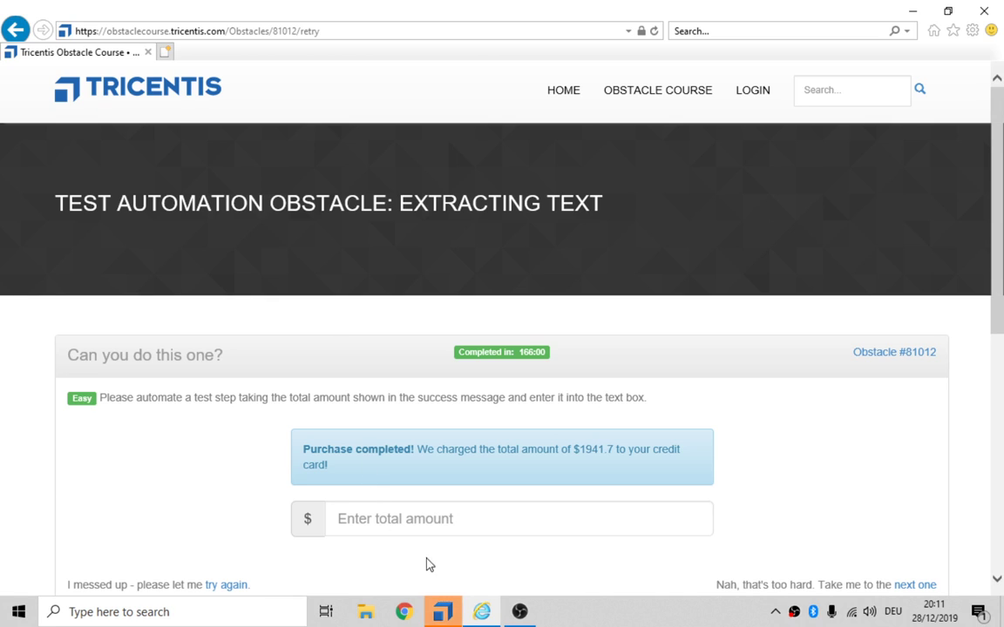
pyautogui.click(443, 611)
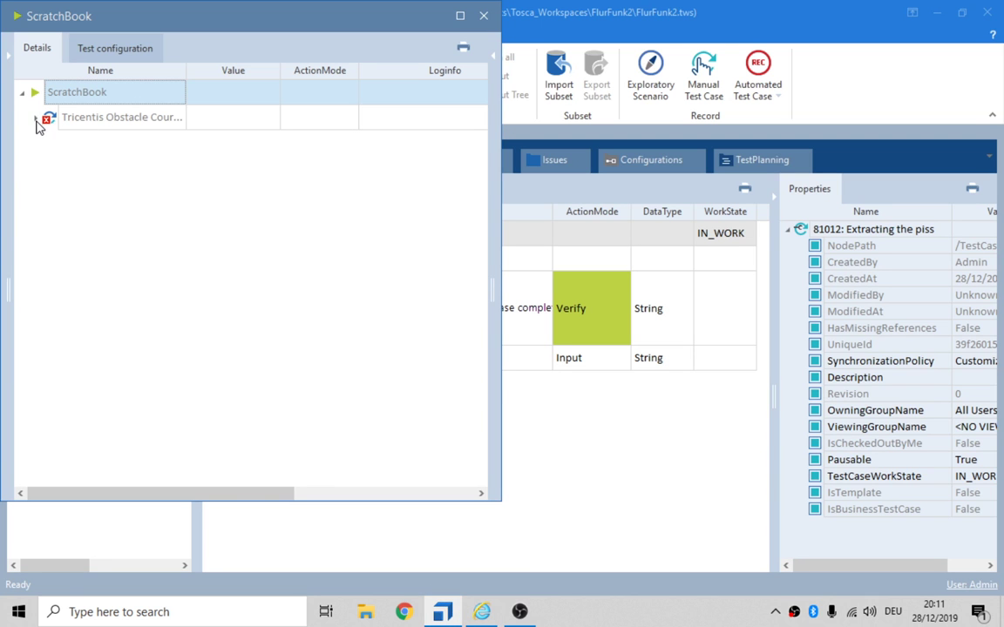
pyautogui.click(36, 117)
pyautogui.click(87, 142)
pyautogui.click(410, 142)
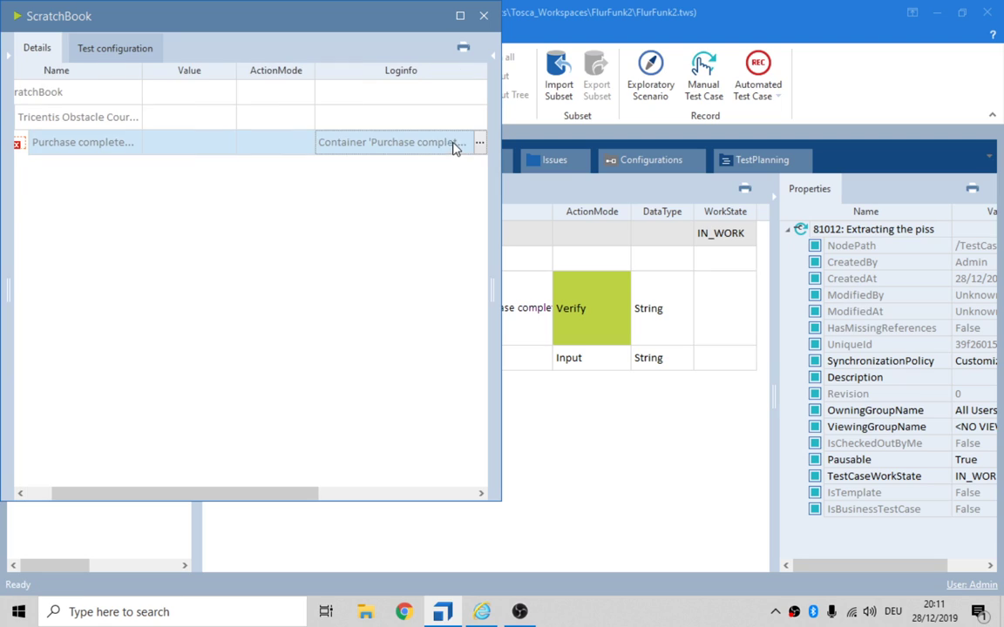
pyautogui.click(480, 142)
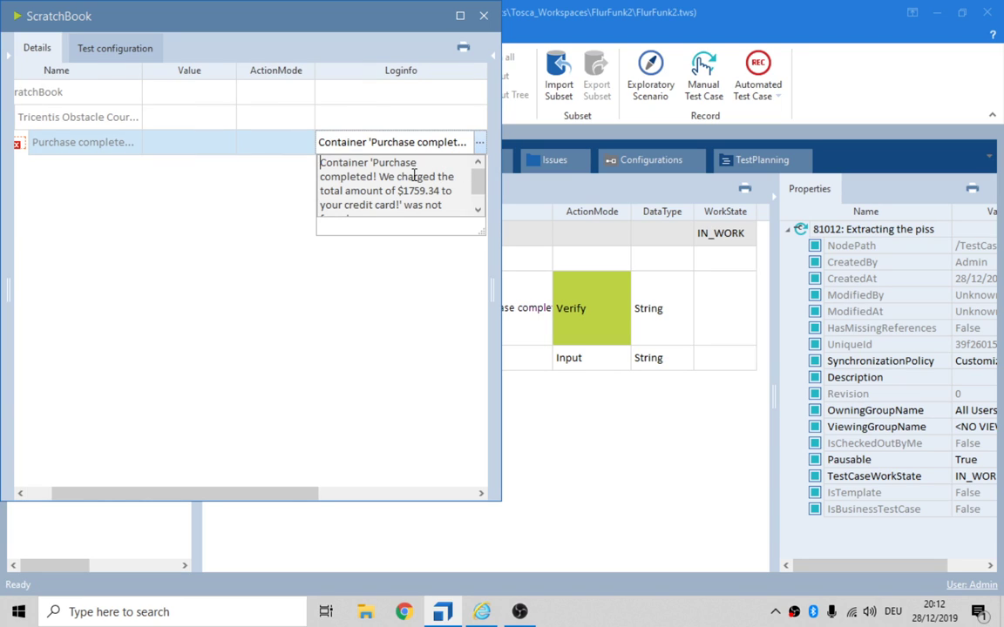
pyautogui.moveTo(379, 177); pyautogui.dragTo(374, 218)
pyautogui.click(479, 143)
pyautogui.click(483, 14)
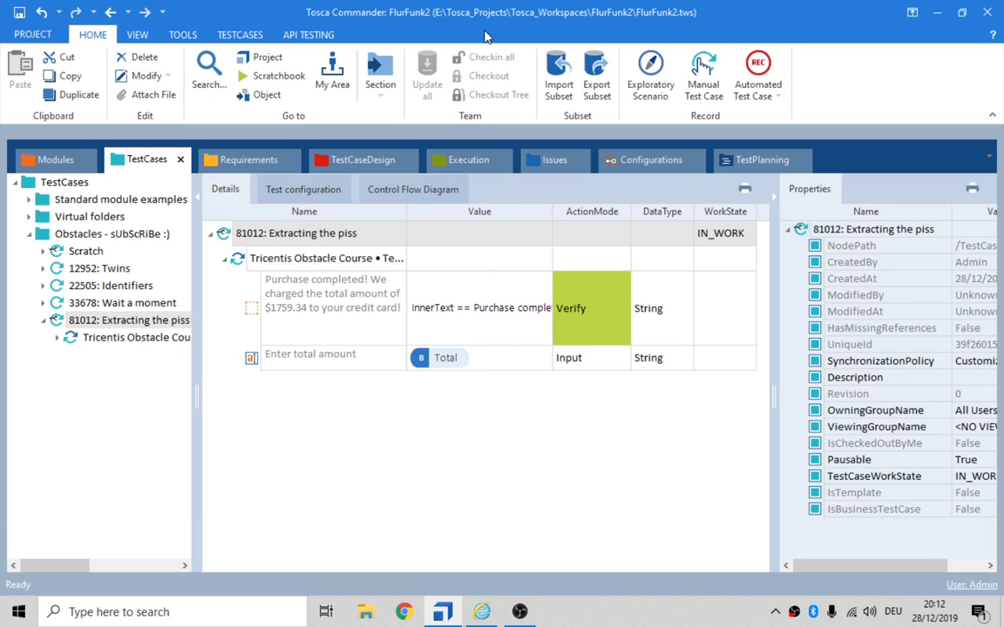
# Go to the module behind the Tricentis Obstacle Course test step and inspect its Title property.
pyautogui.rightClick(283, 265)
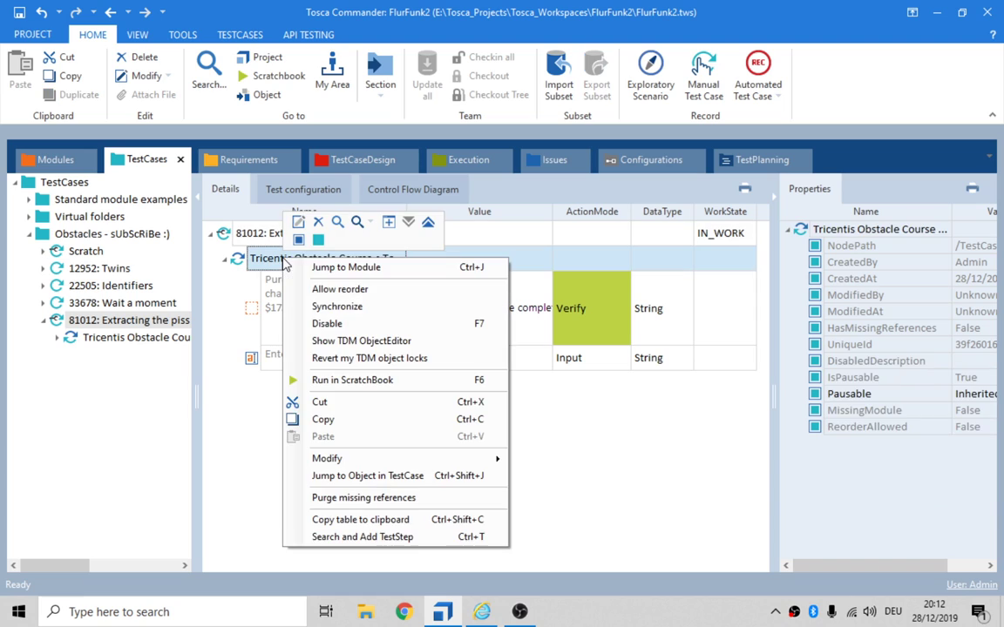
pyautogui.click(340, 270)
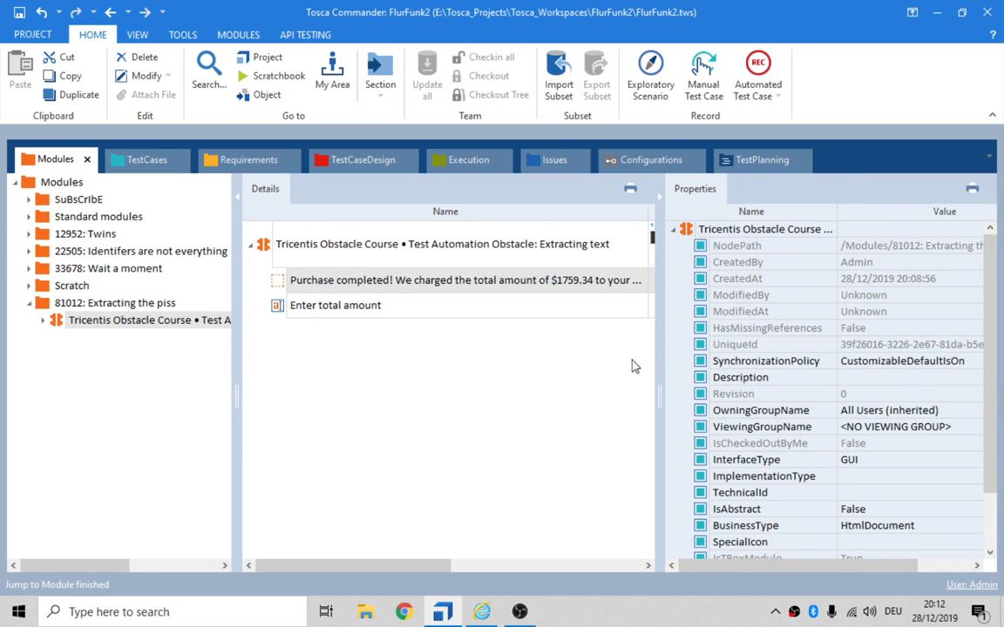
pyautogui.moveTo(660, 387); pyautogui.dragTo(558, 372)
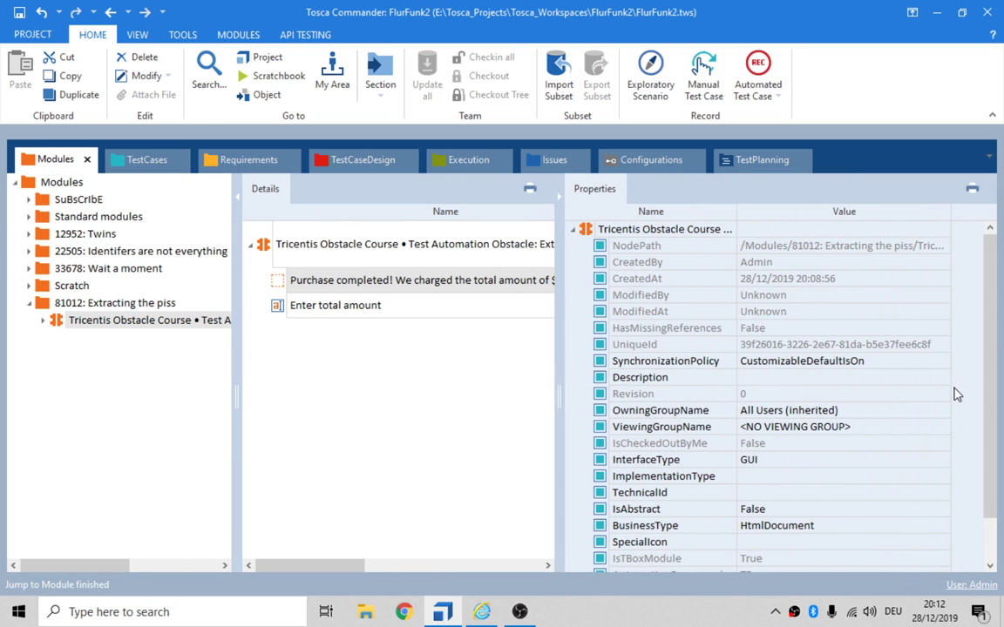
pyautogui.scroll(-1, 994, 470)
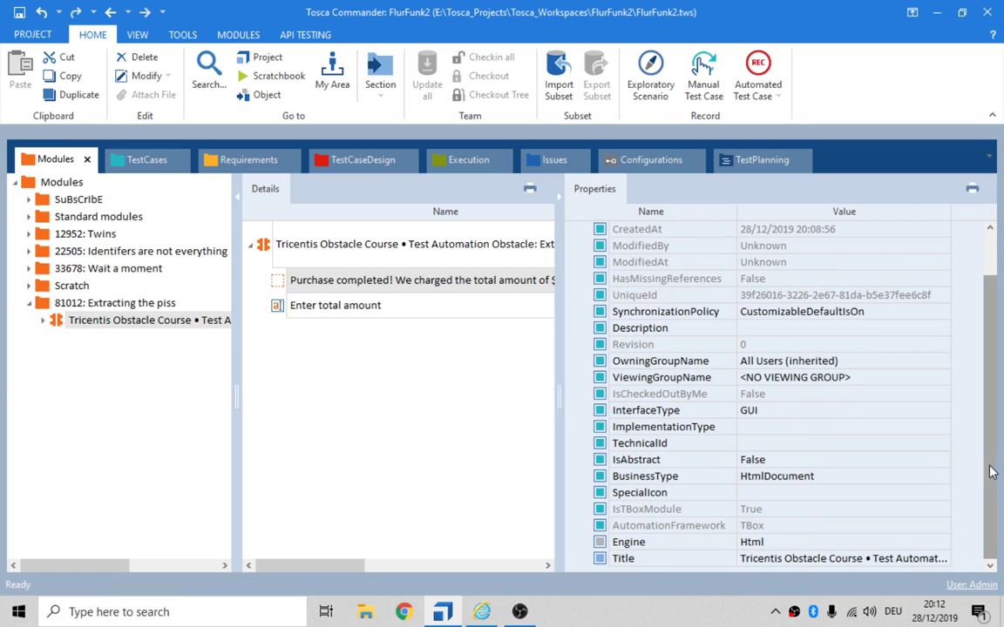
pyautogui.click(880, 561)
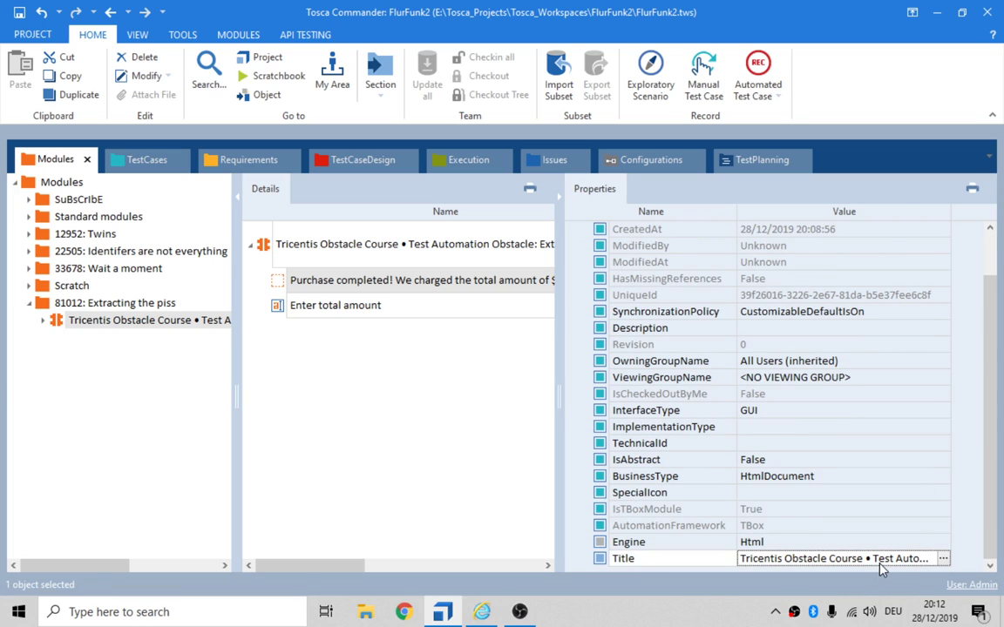
pyautogui.click(943, 561)
pyautogui.click(462, 381)
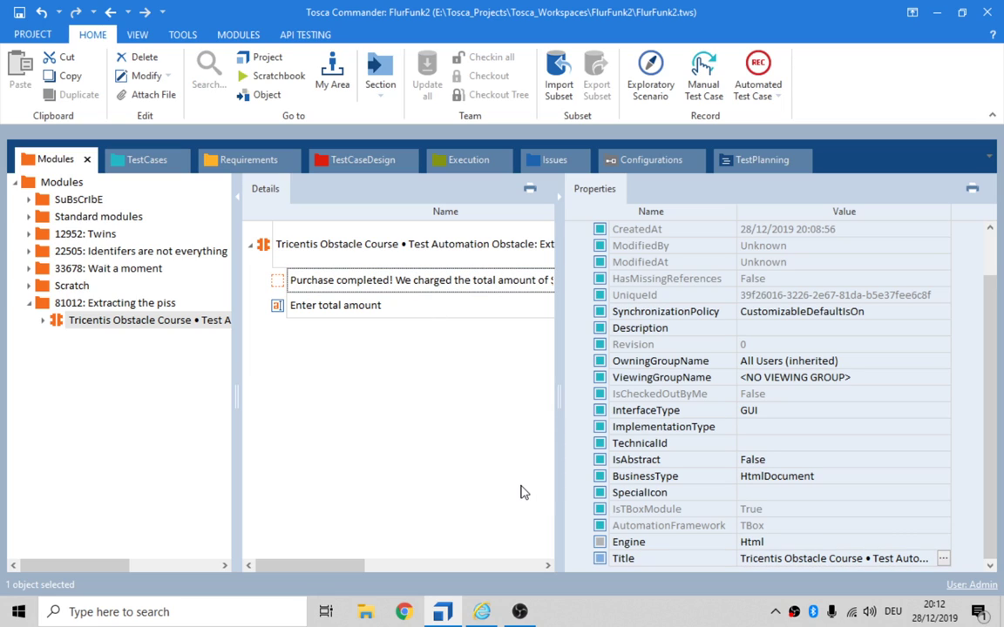
# In the "Purchase completed!" container's InnerText property, replace everything from $1759.34 onward, including the preceding space, with the wildcard *.
pyautogui.click(401, 303)
pyautogui.click(405, 281)
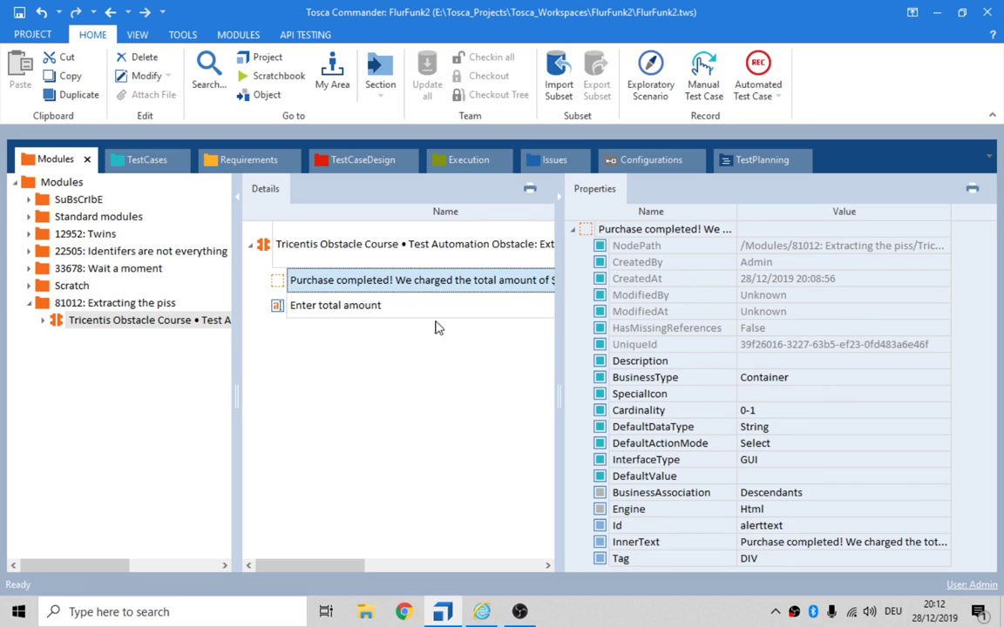
pyautogui.click(861, 543)
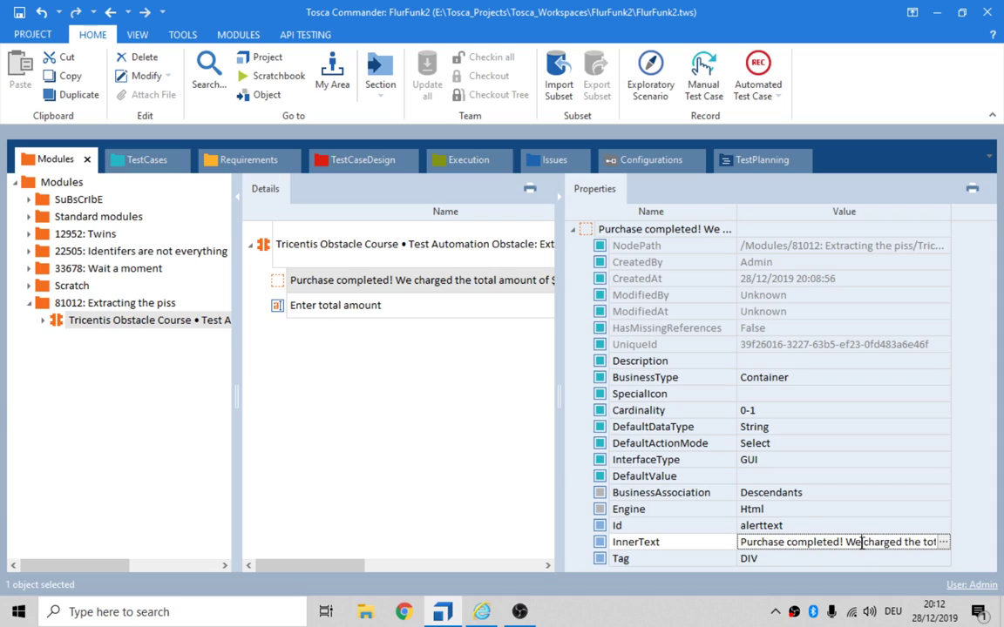
pyautogui.press('End')
pyautogui.hotkey('ctrl', 'Left')
pyautogui.hotkey('ctrl', 'Left')
pyautogui.hotkey('ctrl', 'Left')
pyautogui.hotkey('ctrl', 'Left')
pyautogui.hotkey('ctrl', 'Left')
pyautogui.hotkey('ctrl', 'Left')
pyautogui.hotkey('ctrl', 'Left')
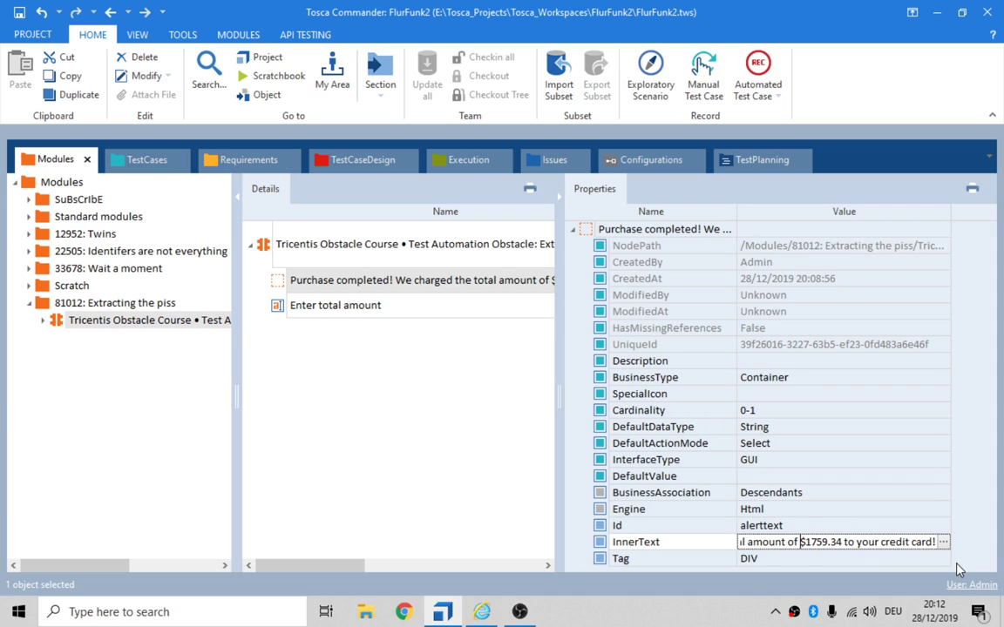
pyautogui.hotkey('shift', 'End')
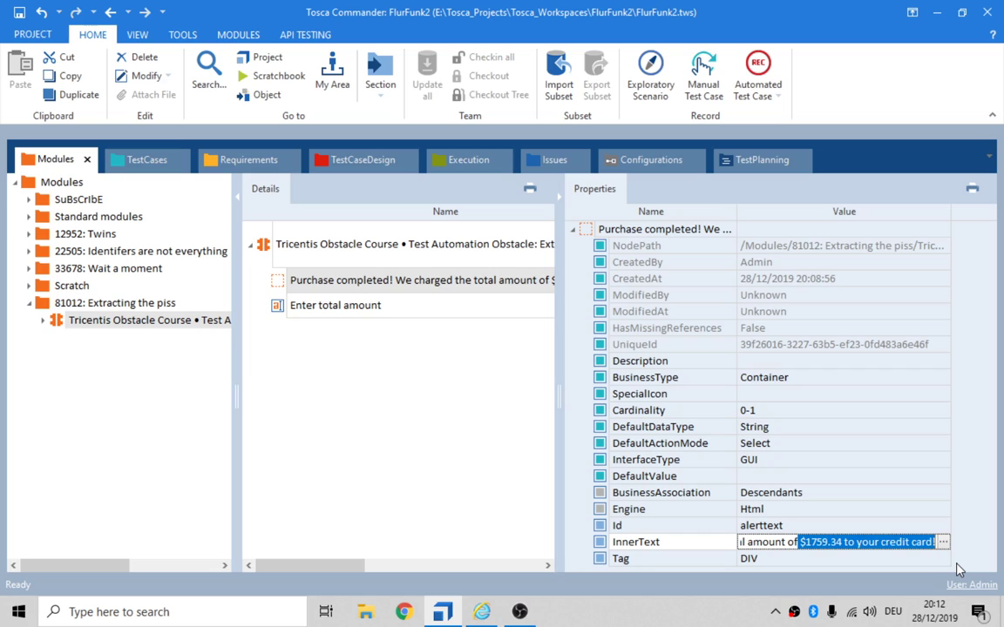
pyautogui.write('*')
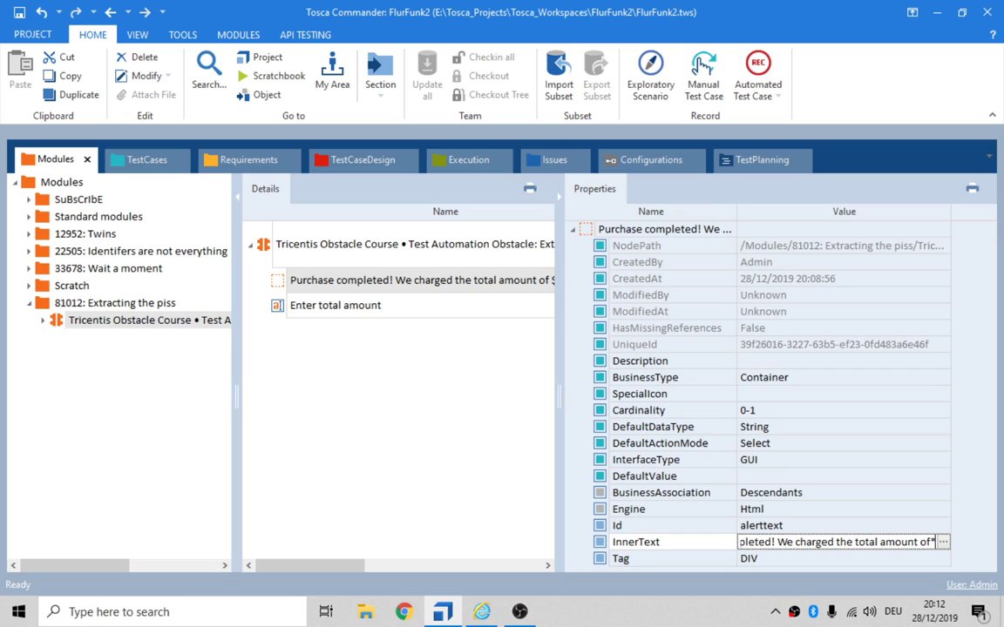
pyautogui.press('Return')
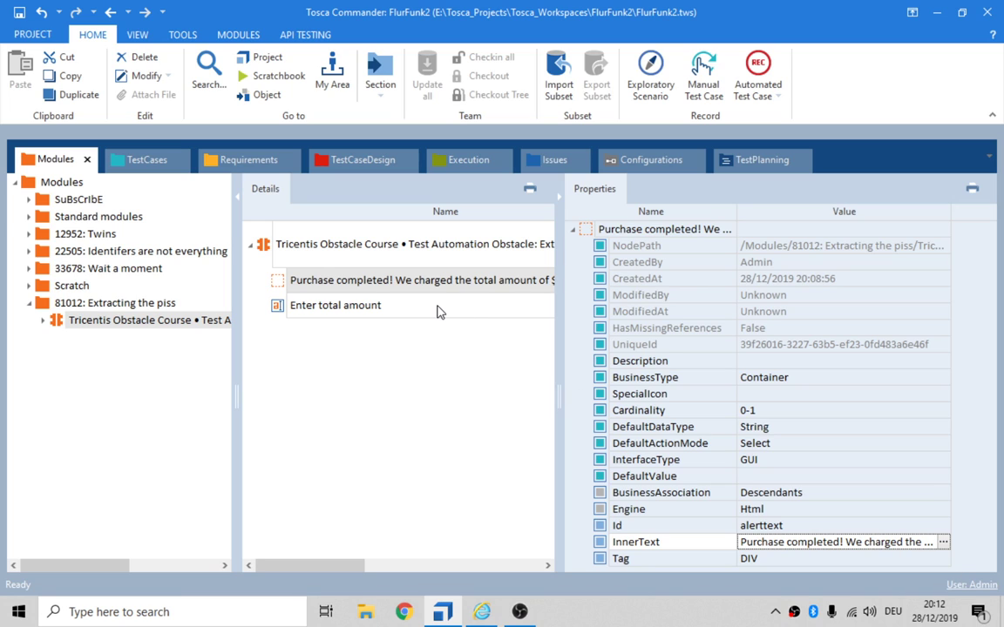
# Rerun the 81012 test case in the ScratchBook, reset the obstacle page for another try, and close the ScratchBook.
pyautogui.click(140, 160)
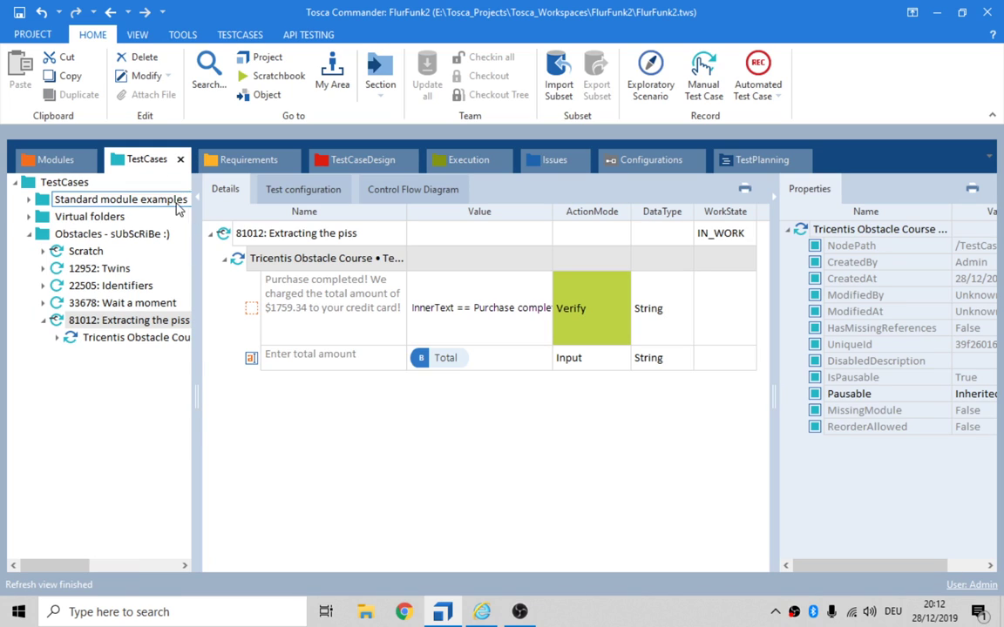
pyautogui.rightClick(244, 242)
pyautogui.click(309, 350)
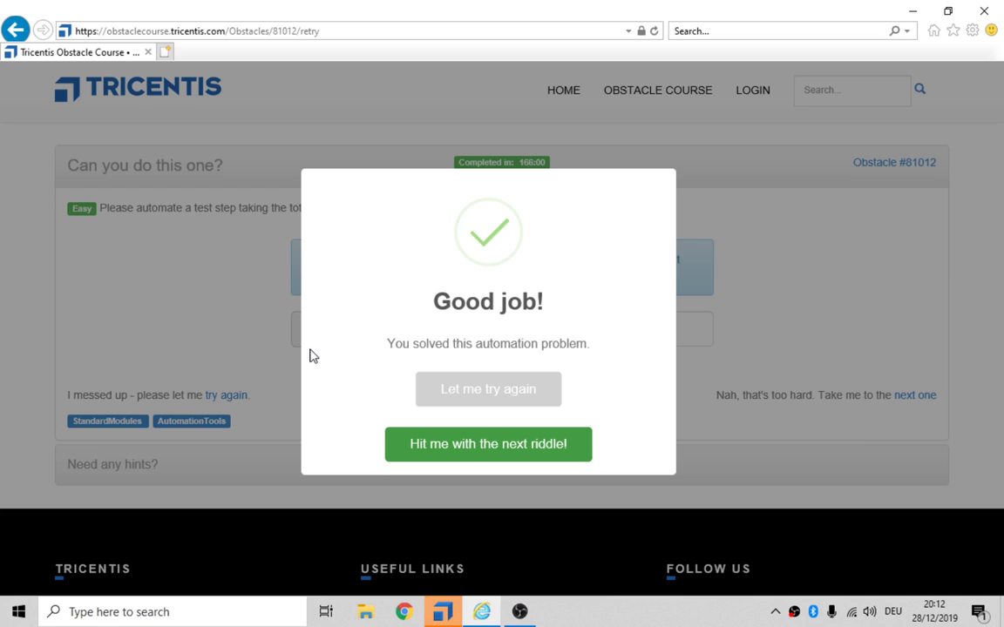
pyautogui.click(446, 392)
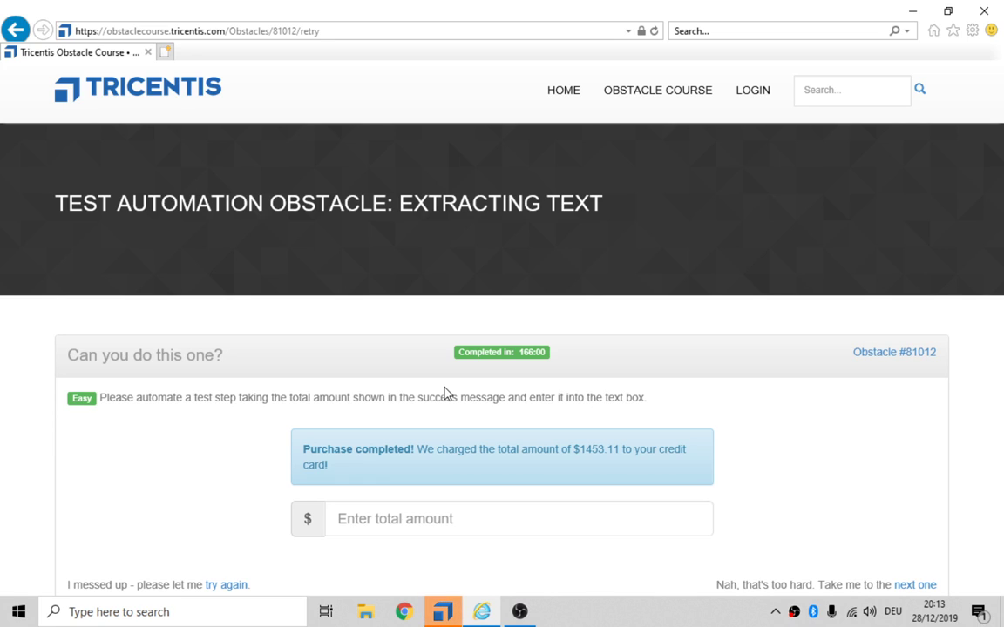
pyautogui.click(441, 613)
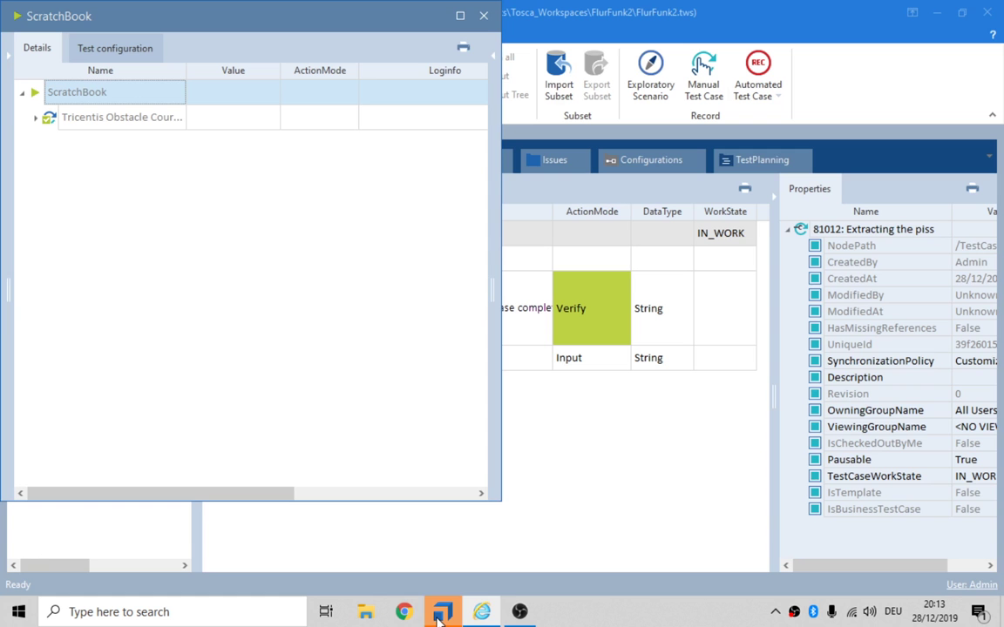
pyautogui.click(484, 16)
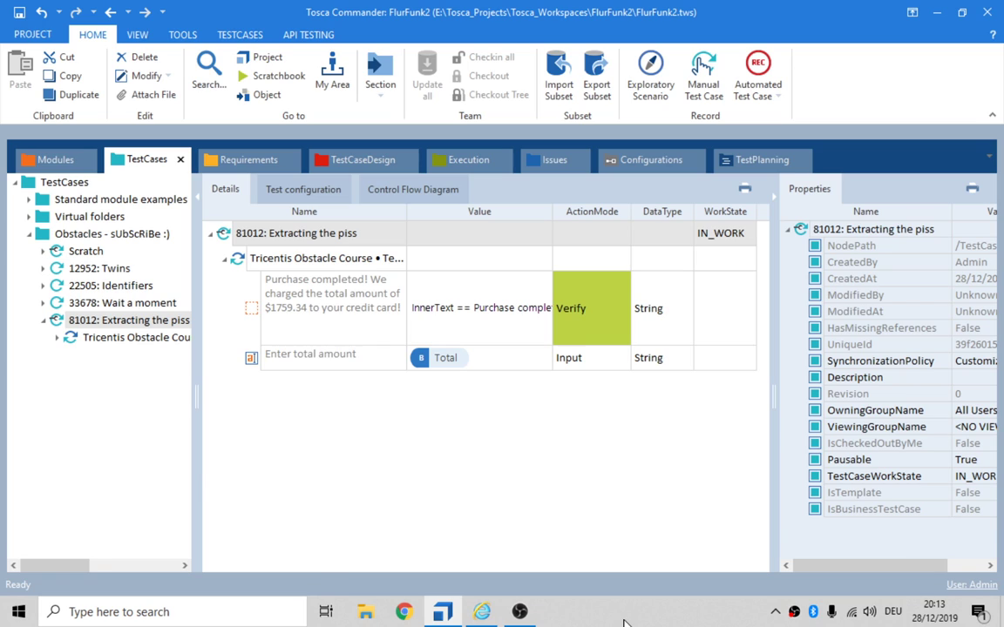
# Open Notepad, write Preconditions, Process and Postconditions on separate lines, and select all the text.
pyautogui.press('super+r')
pyautogui.write('notepad')
pyautogui.press('Return')
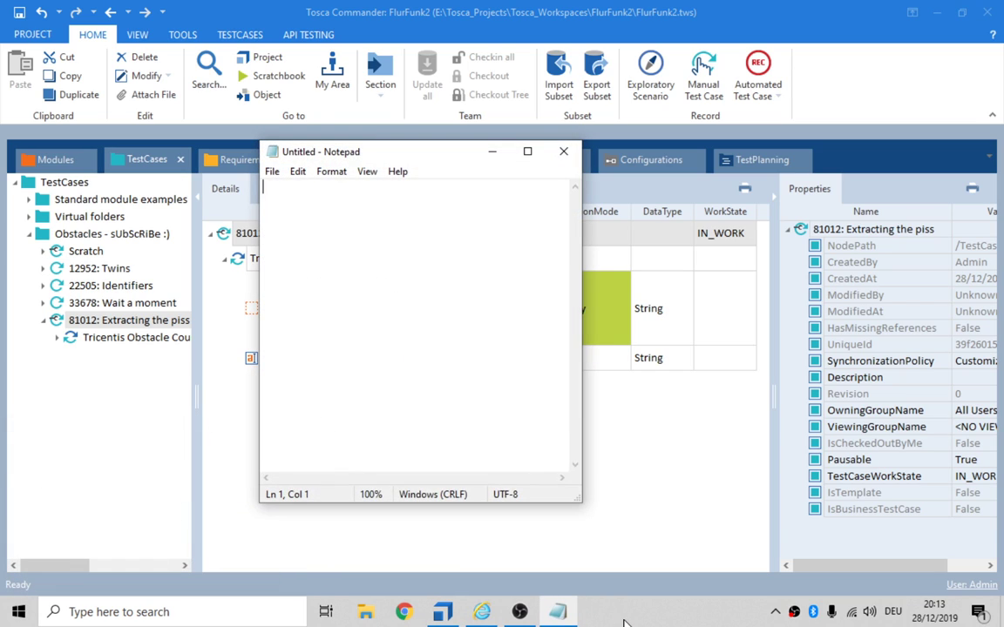
pyautogui.write('Preconditions')
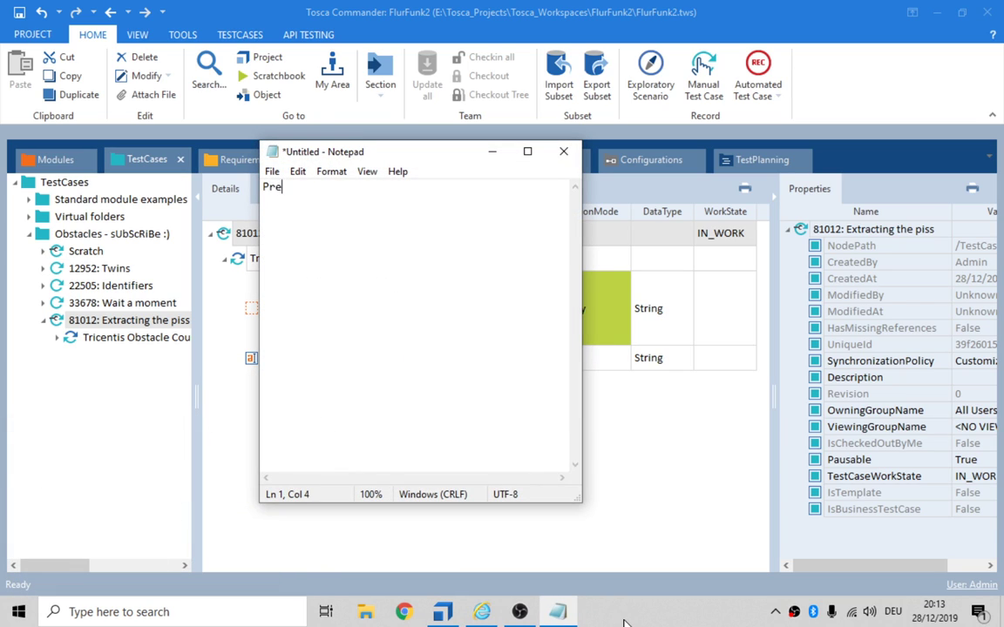
pyautogui.press('Return')
pyautogui.write('Process')
pyautogui.press('Return')
pyautogui.write('Postconditions')
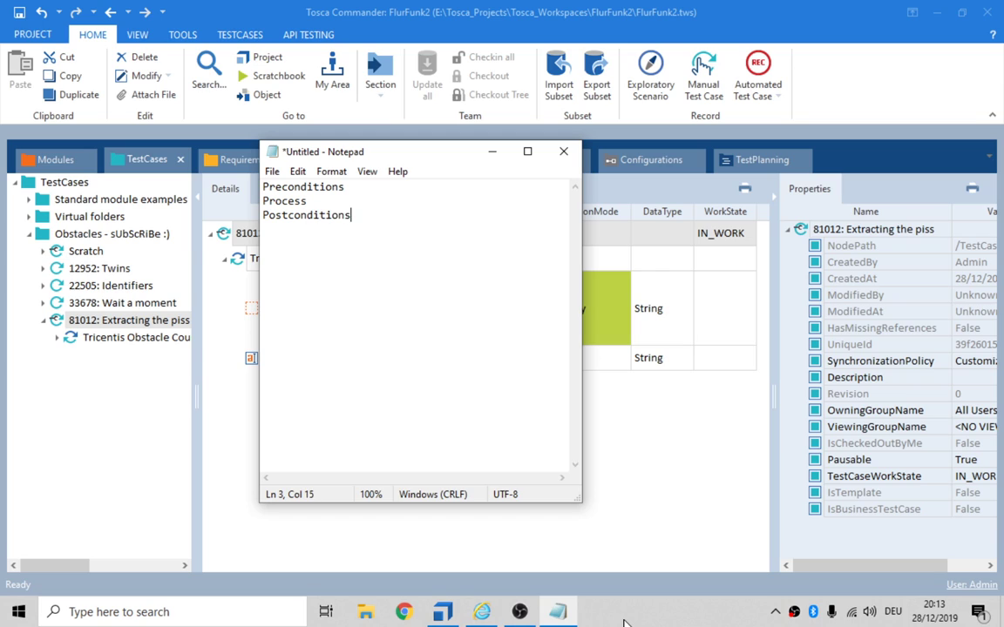
pyautogui.hotkey('ctrl', 'a')
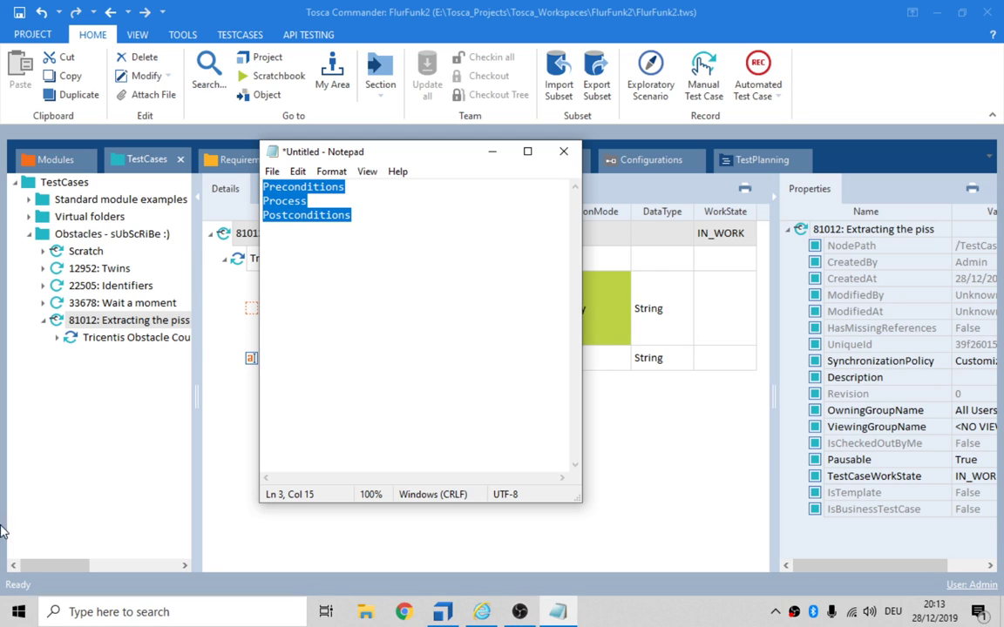
# Create a new folder inside the 81012 test case.
pyautogui.rightClick(61, 287)
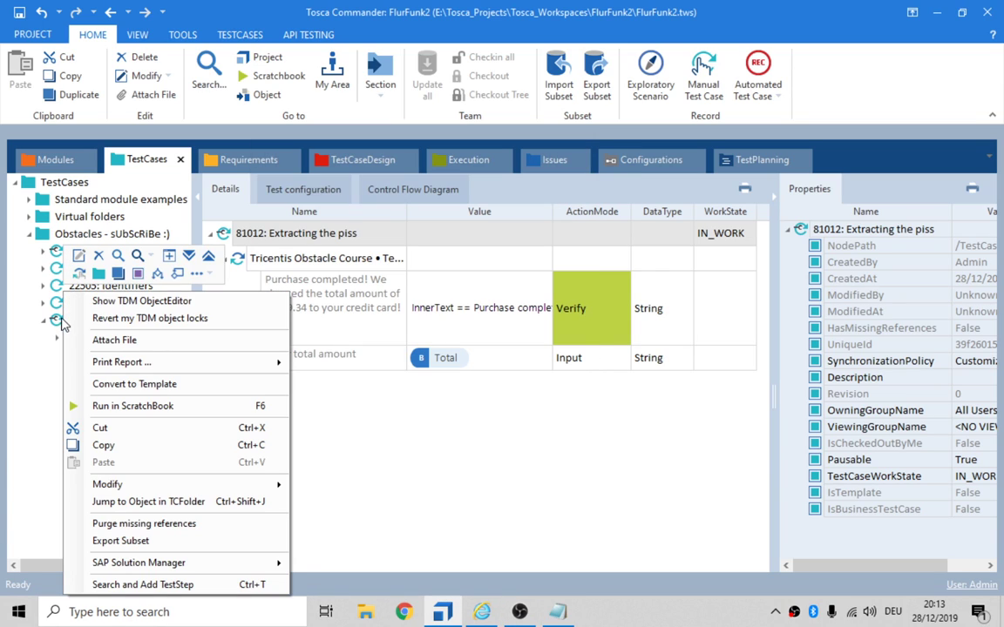
pyautogui.click(211, 276)
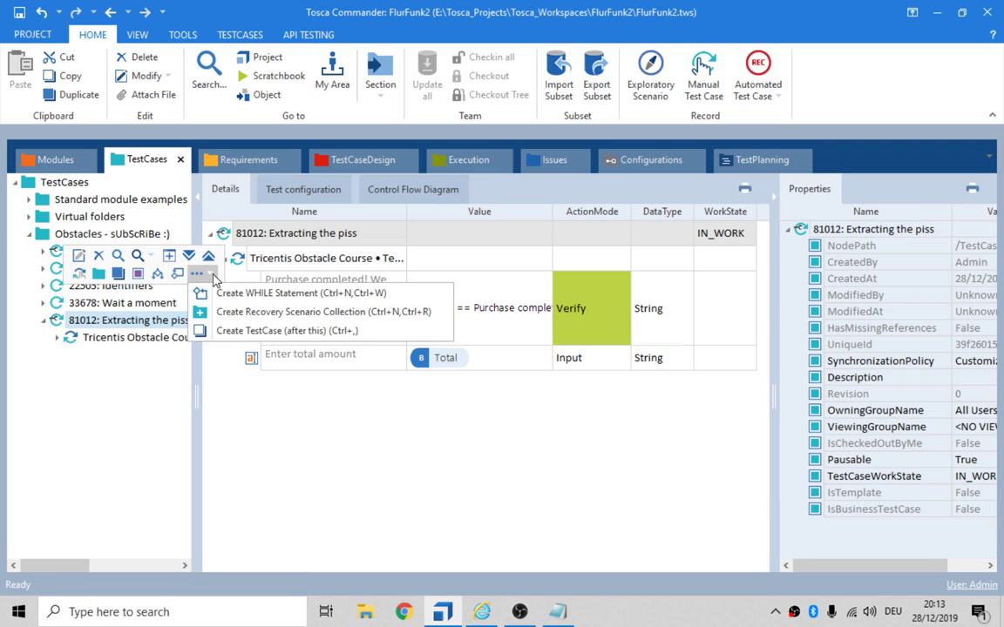
pyautogui.click(100, 275)
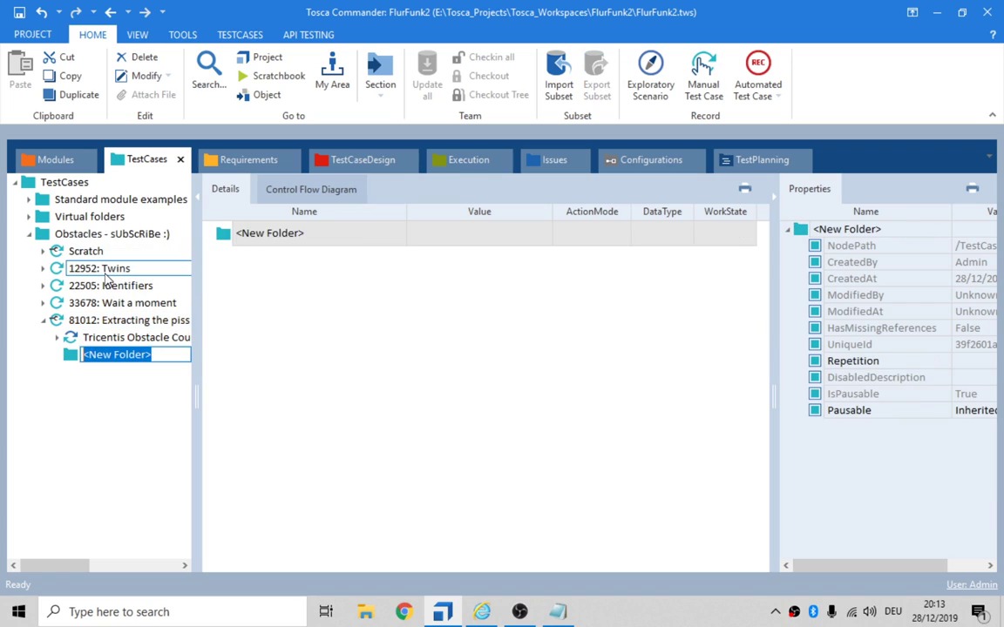
pyautogui.click(75, 320)
pyautogui.rightClick(74, 321)
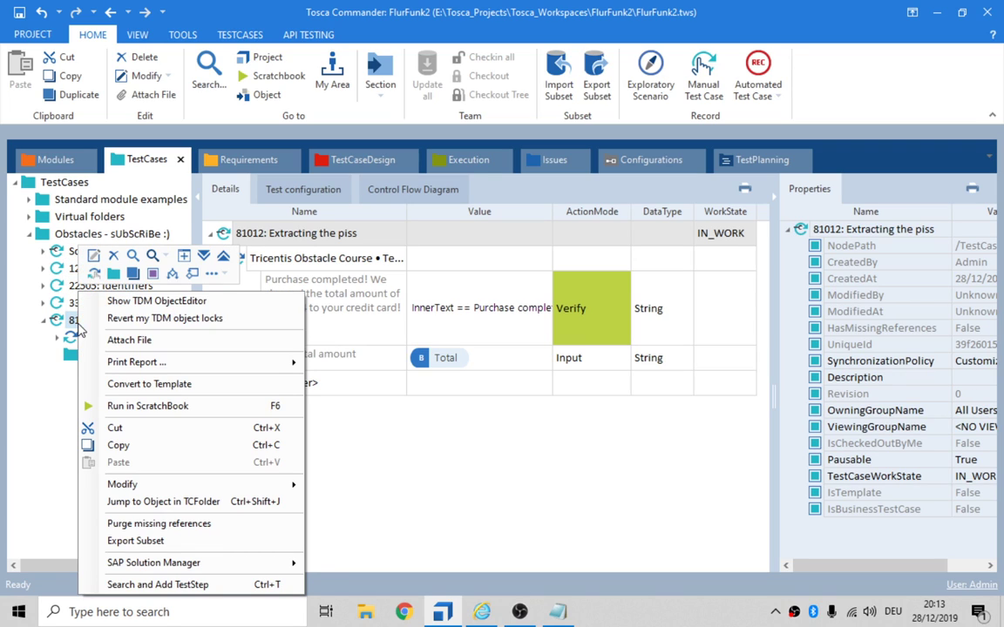
pyautogui.click(214, 273)
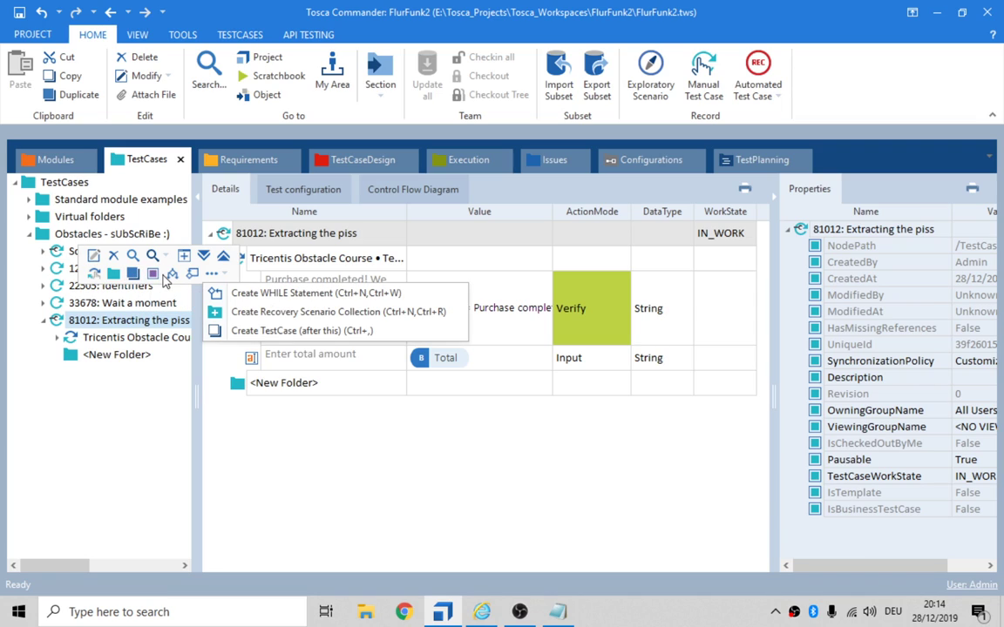
pyautogui.click(221, 276)
# Rename the new folder under the 81012 test case as Precondition.
pyautogui.click(84, 358)
pyautogui.click(85, 357)
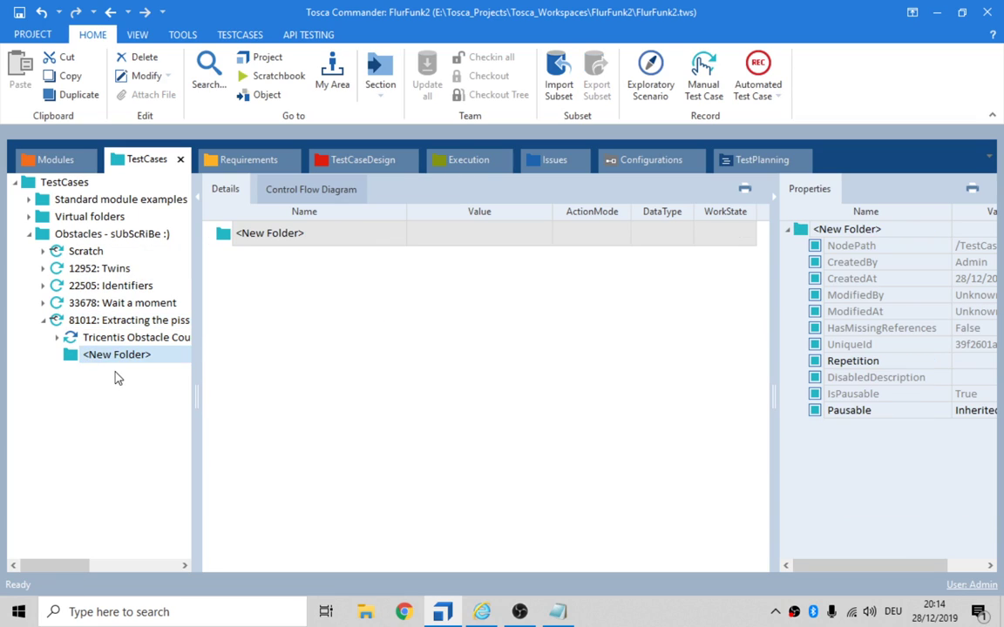
pyautogui.press('F2')
pyautogui.write('Pre')
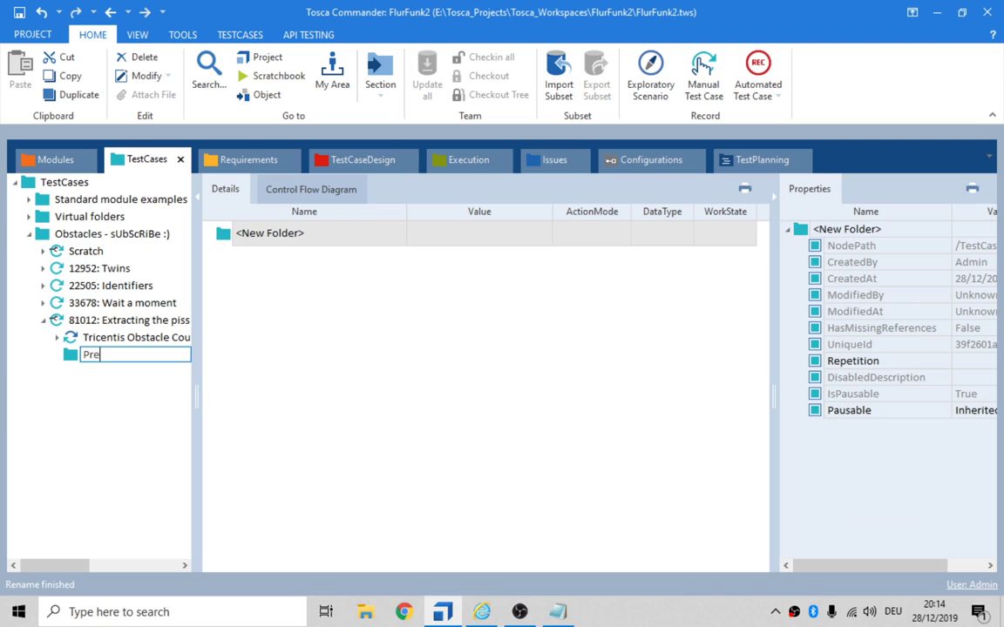
pyautogui.write('condition')
pyautogui.press('Return')
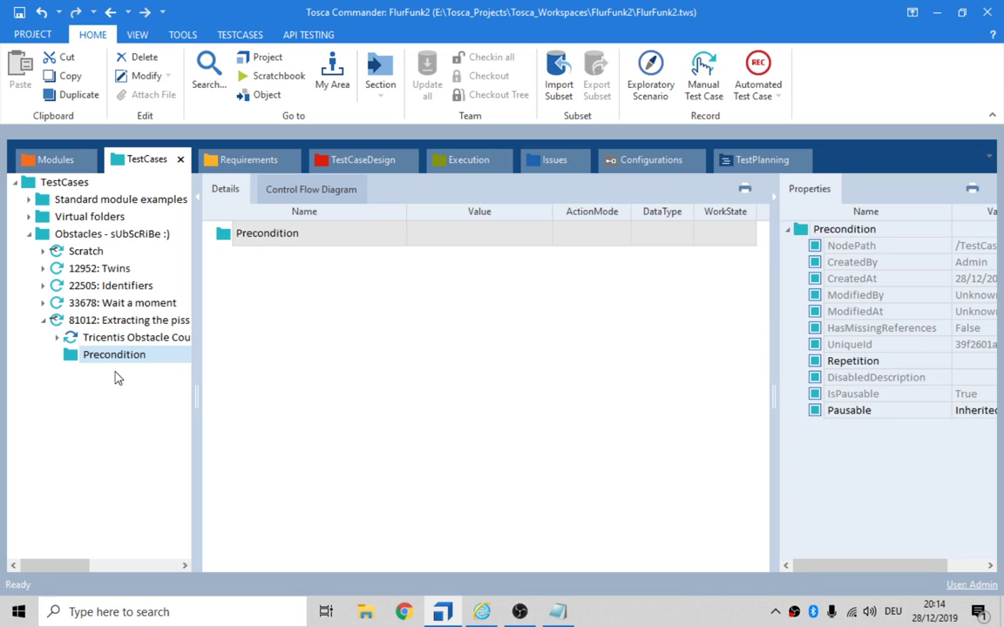
# Add a second folder named Process to the 81012 test case.
pyautogui.press('Left')
pyautogui.hotkey('ctrl', 'n')
pyautogui.hotkey('ctrl', 'f')
pyautogui.write('Process')
pyautogui.press('Return')
# Add a Postcondition folder to the 81012 test case and move the Tricentis Obstacle Course test step into the Process folder.
pyautogui.press('Left')
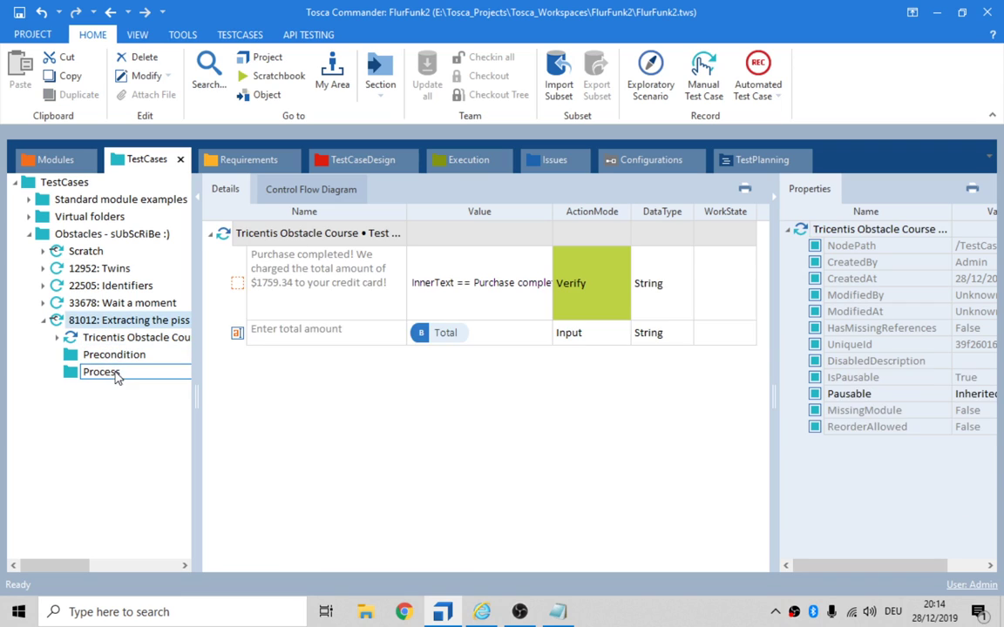
pyautogui.write('P')
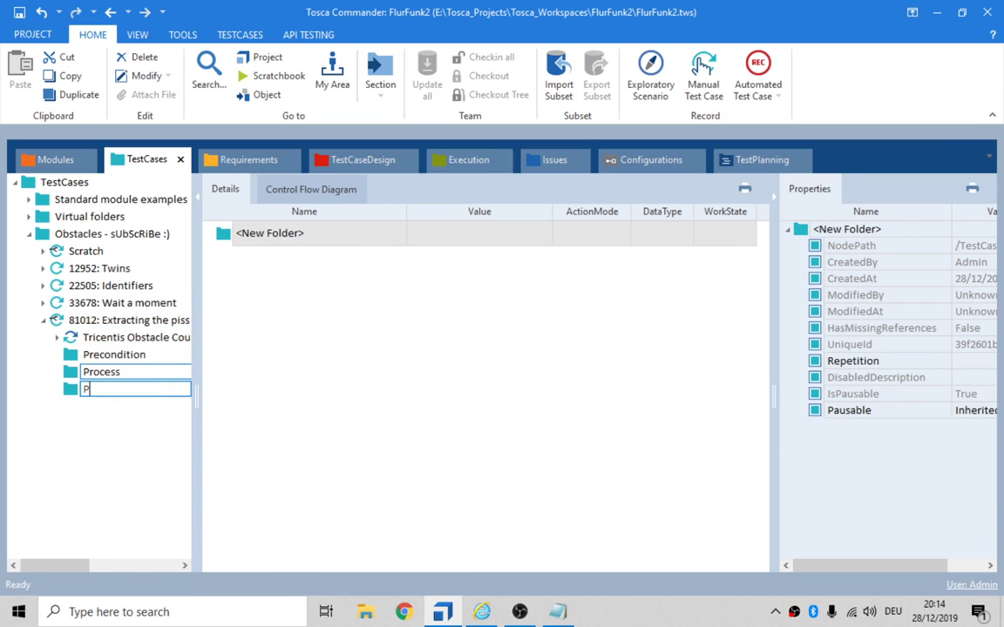
pyautogui.write('ostcondition')
pyautogui.press('Return')
pyautogui.moveTo(87, 337); pyautogui.dragTo(101, 375)
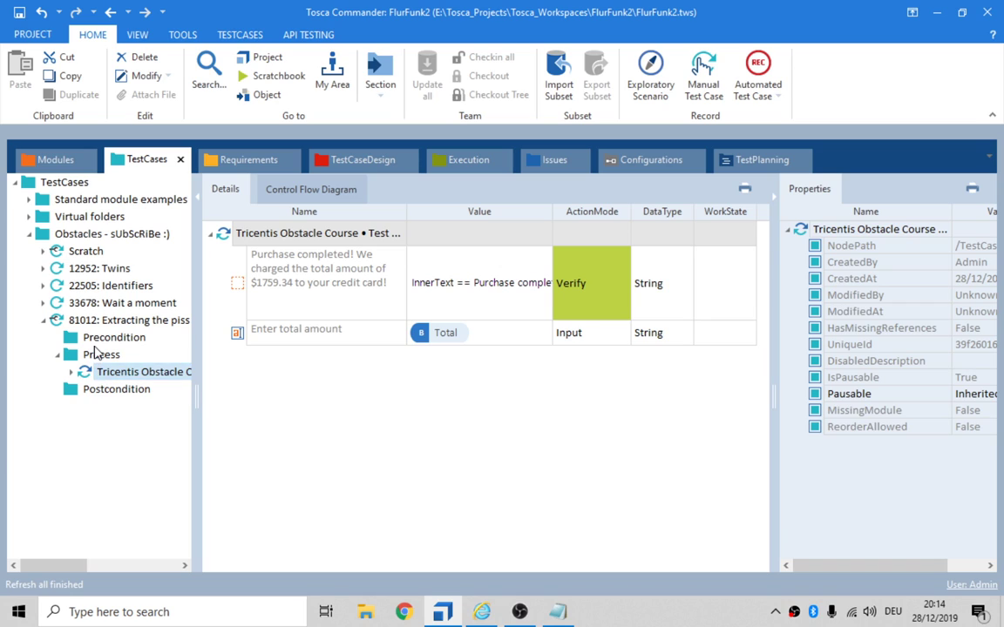
# Copy the obstacle 81012 page address from Internet Explorer and return to Tosca Commander.
pyautogui.click(95, 344)
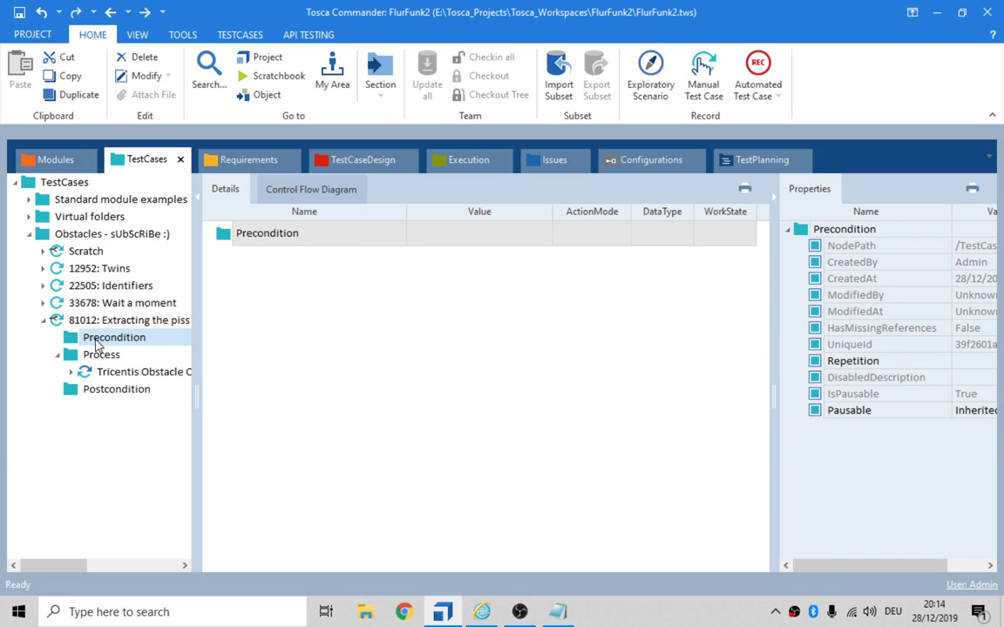
pyautogui.click(482, 612)
pyautogui.click(330, 32)
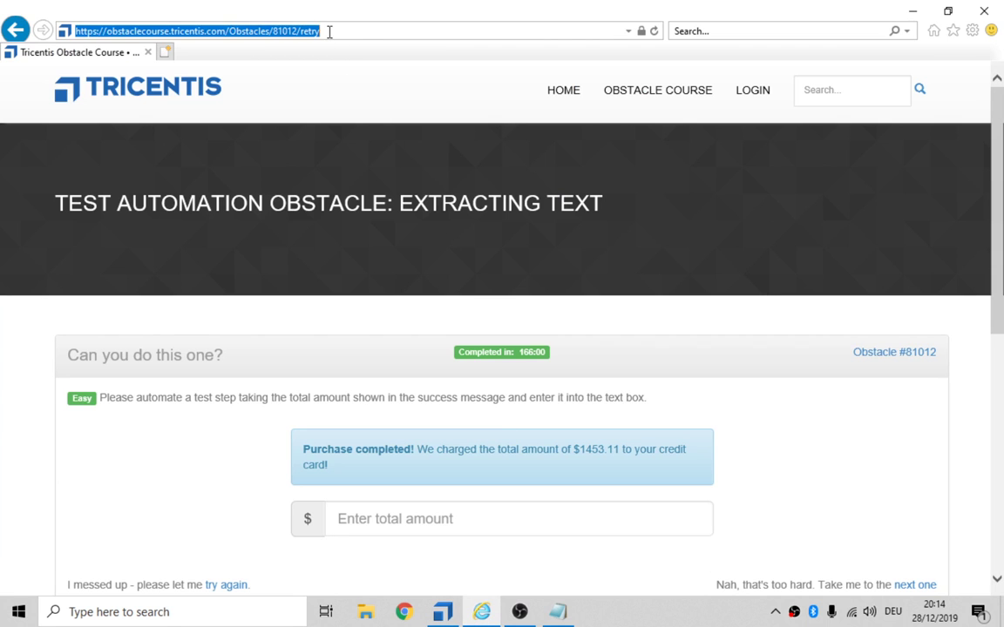
pyautogui.hotkey('alt', 'Tab')
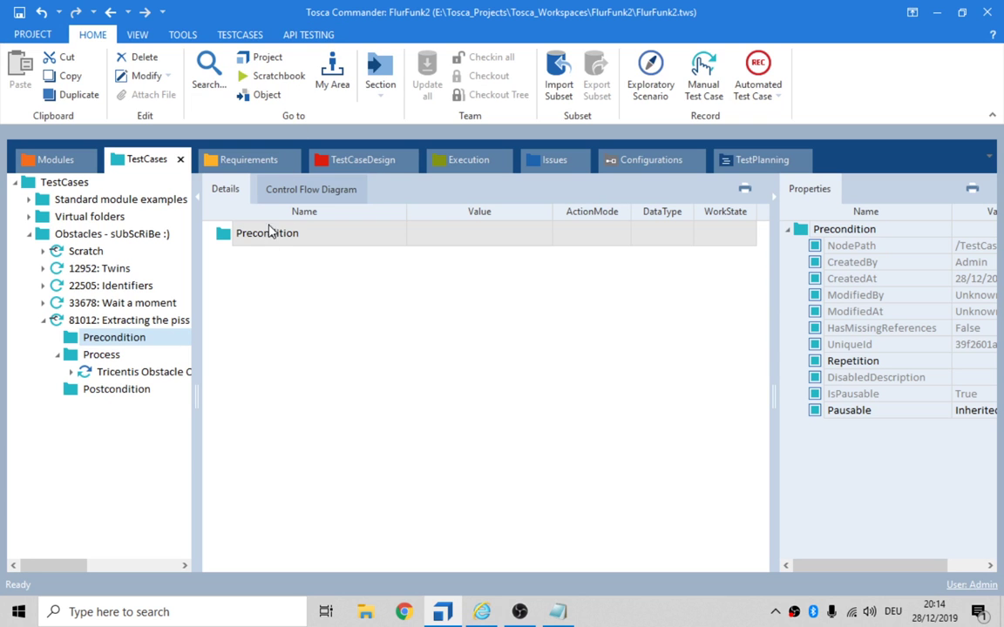
# Search for the OpenUrl module and add it as a test step to the Precondition folder.
pyautogui.rightClick(105, 338)
pyautogui.click(107, 339)
pyautogui.hotkey('ctrl', 't')
pyautogui.write('openurl')
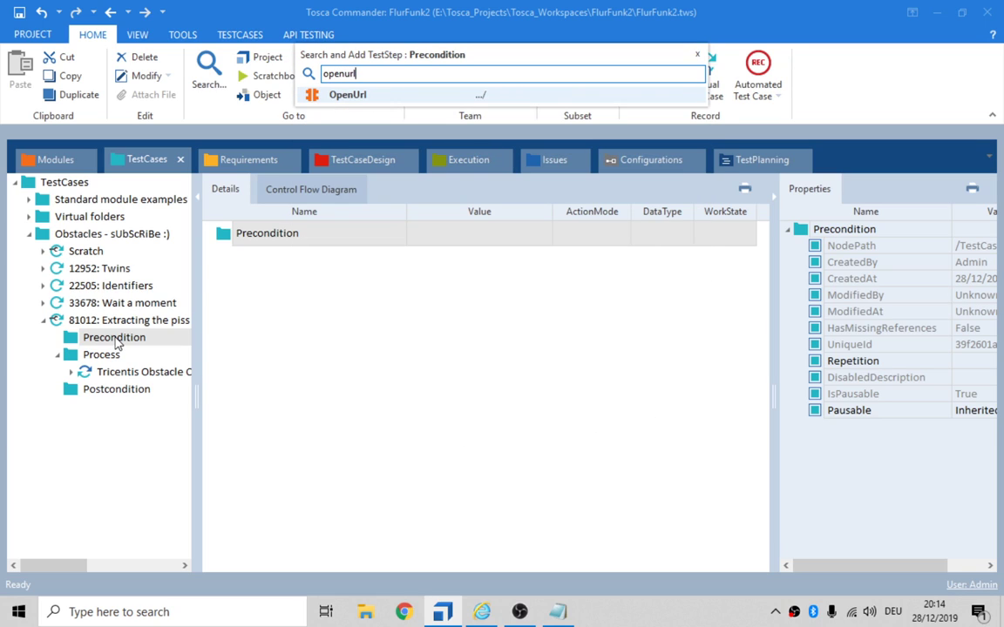
pyautogui.press('Return')
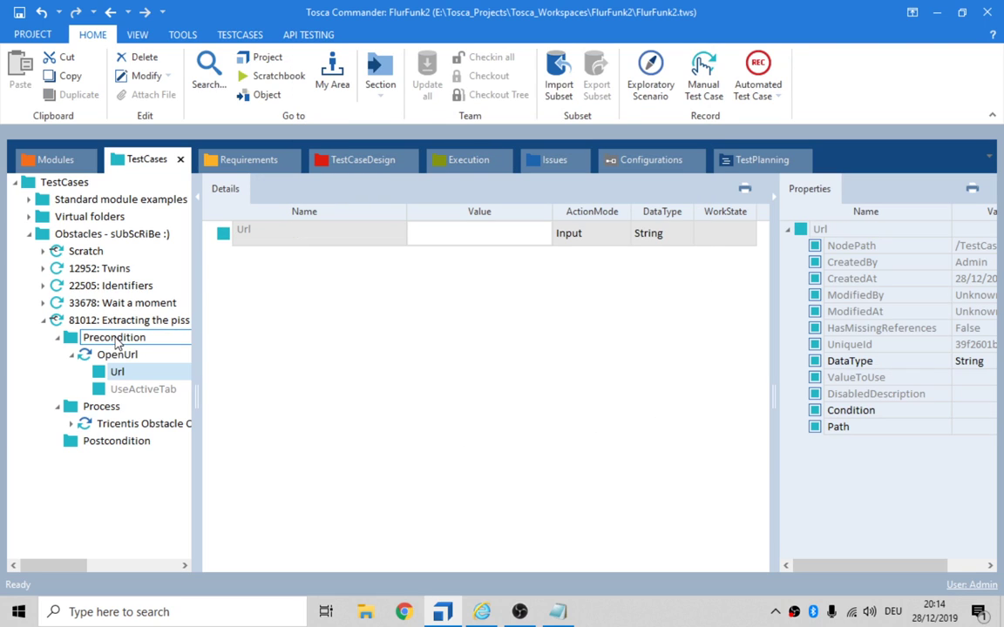
pyautogui.click(517, 238)
pyautogui.write('1012/retry')
pyautogui.press('Return')
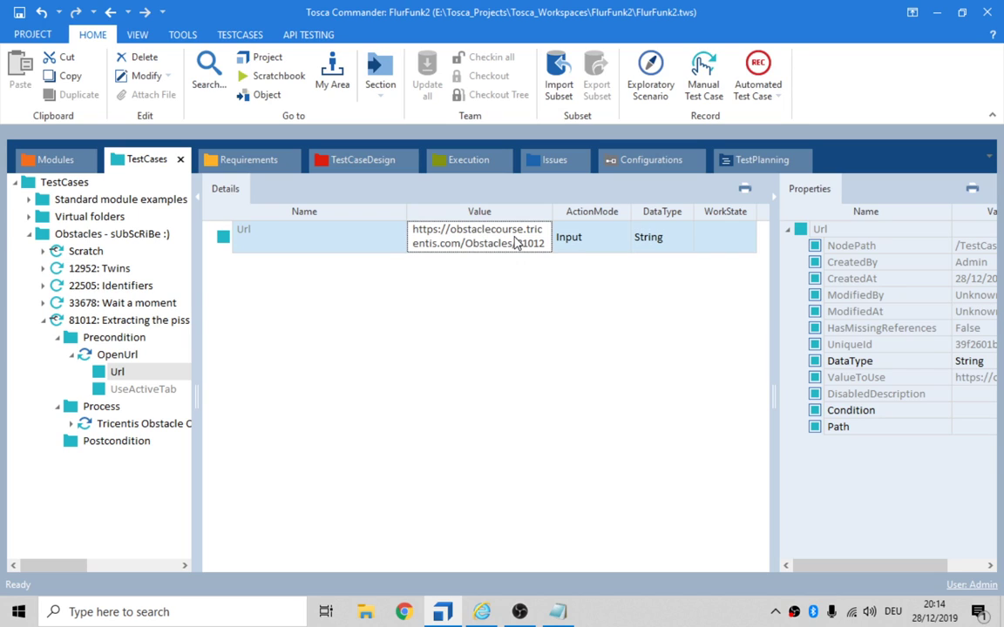
# Search for the CloseBrowser module and add it as a test step to the Postcondition folder.
pyautogui.click(124, 447)
pyautogui.click(471, 237)
pyautogui.click(299, 240)
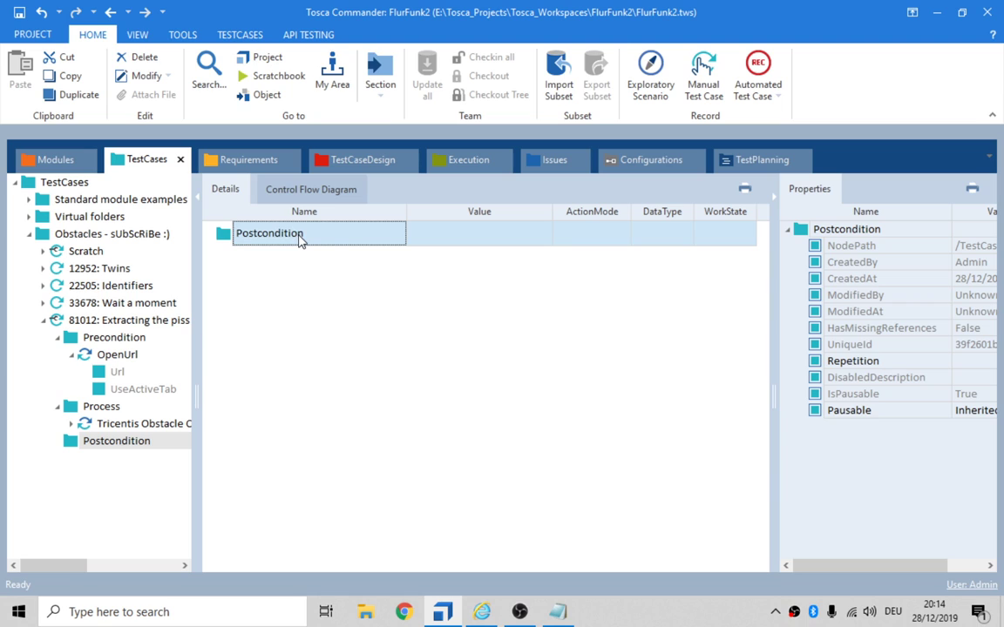
pyautogui.hotkey('ctrl', 't')
pyautogui.write('close')
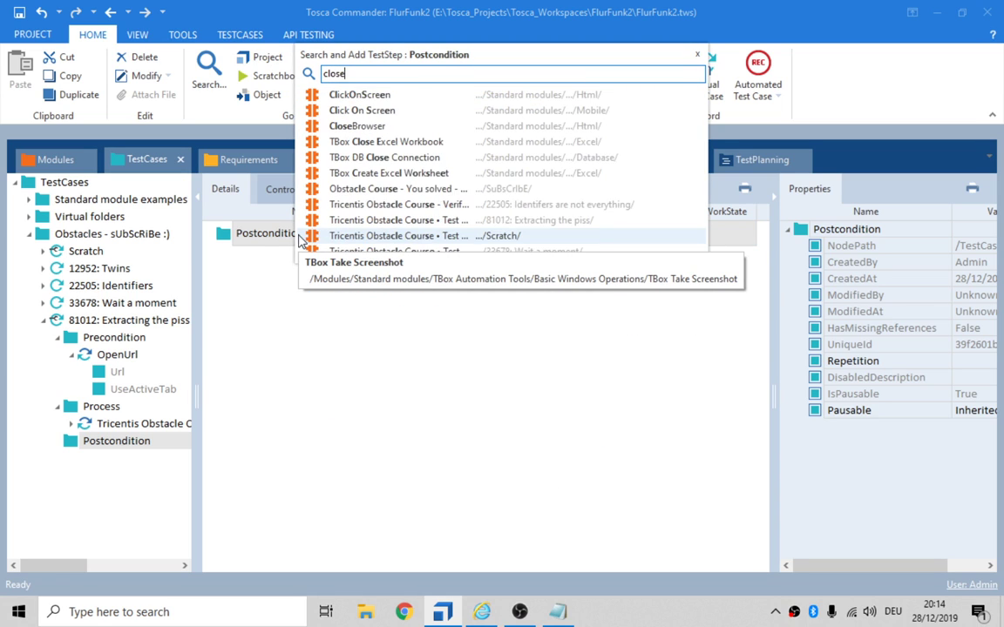
pyautogui.write('b')
pyautogui.press('Return')
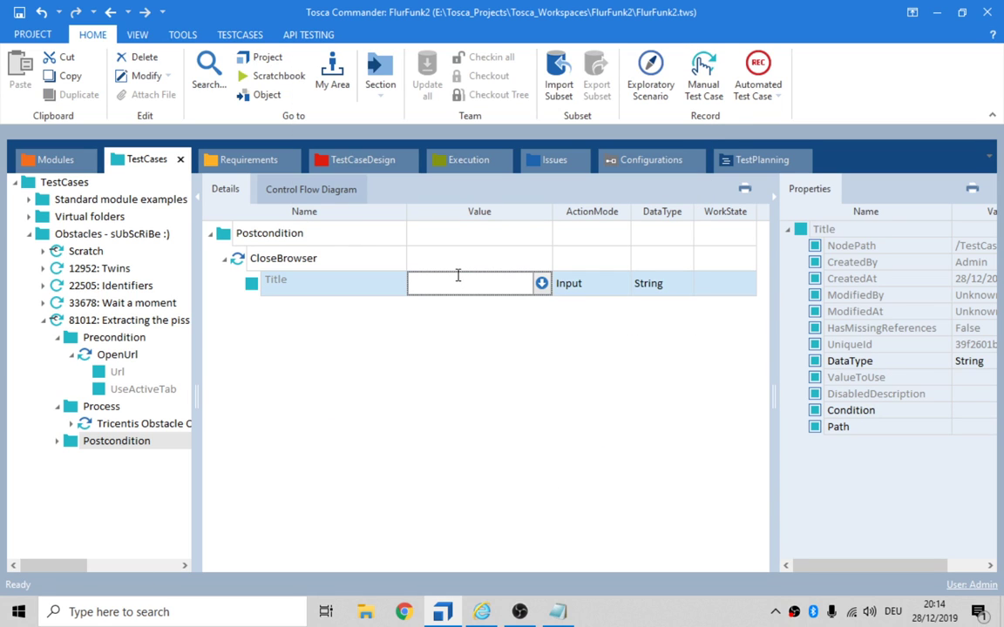
# Check the page title in Internet Explorer and set the CloseBrowser step's Title value to Tricentis Obstacle Course*.
pyautogui.click(487, 612)
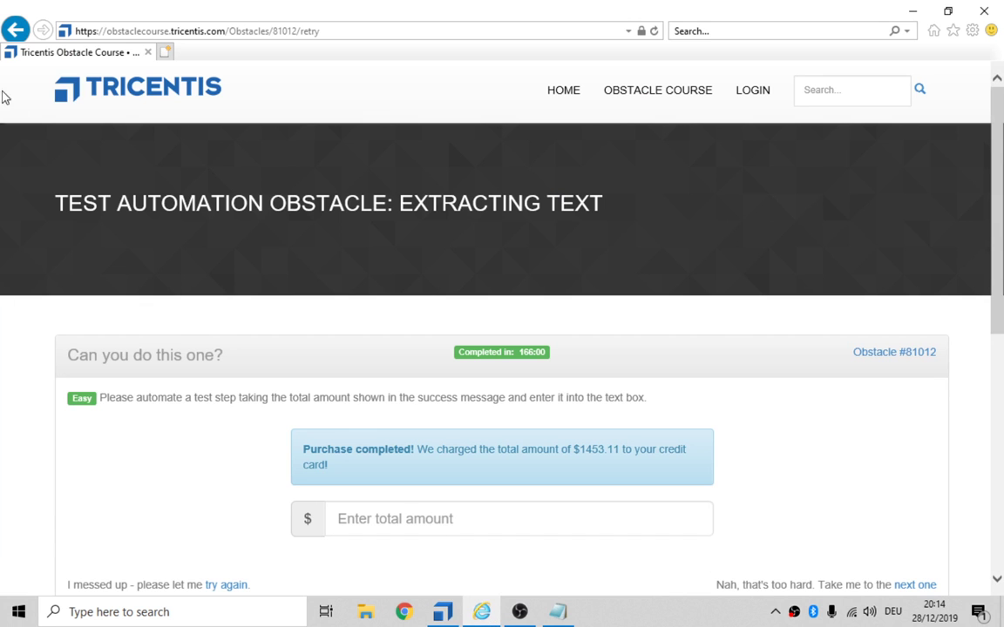
pyautogui.hotkey('alt', 'Tab')
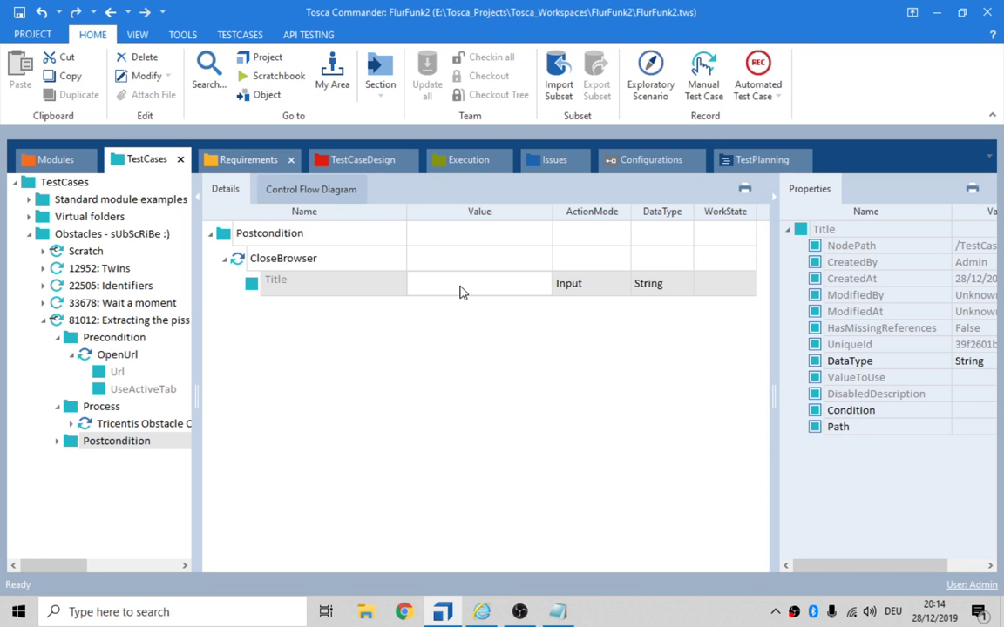
pyautogui.write('Tricentis Obstac')
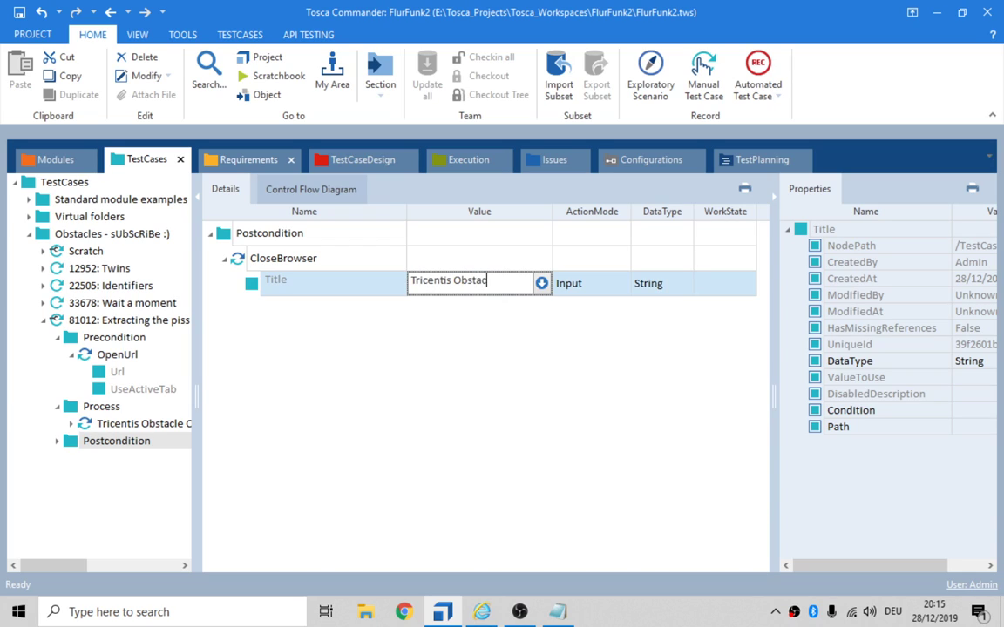
pyautogui.write('*')
pyautogui.press('Return')
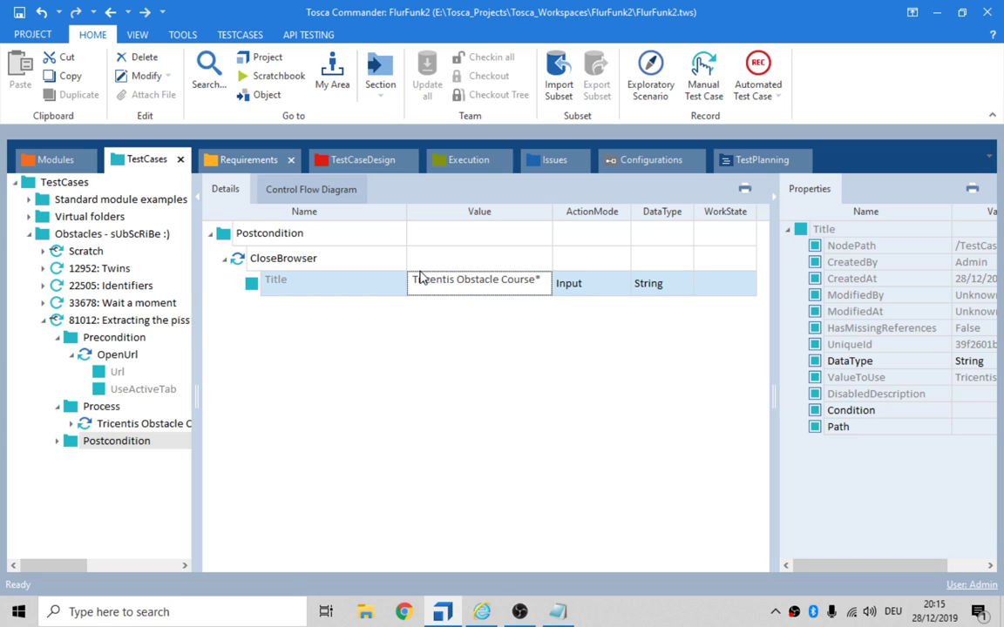
# Run the Postcondition folder on its own in the ScratchBook and close the ScratchBook.
pyautogui.click(269, 233)
pyautogui.press('F6')
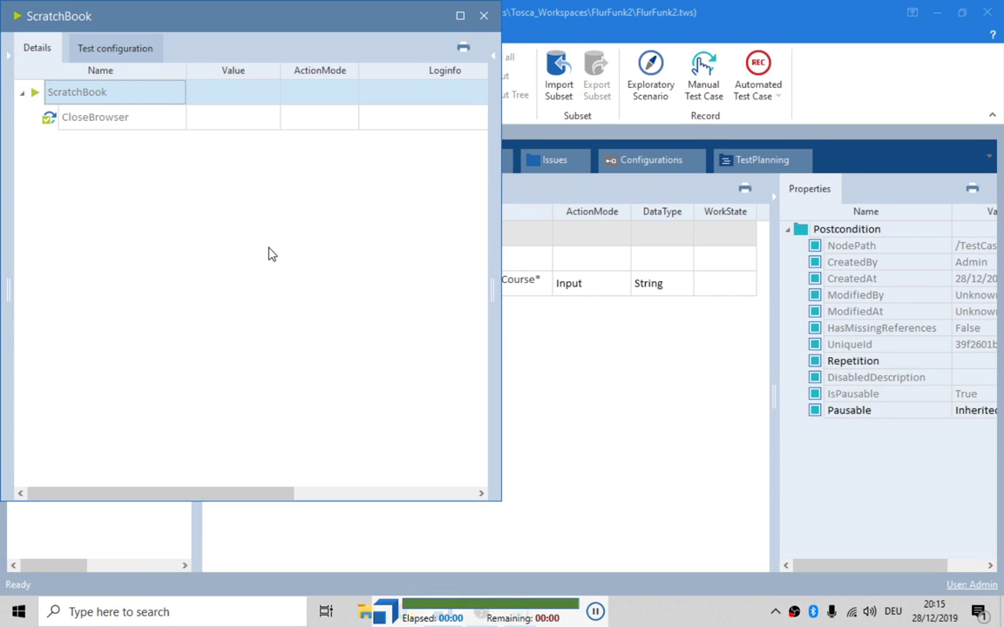
pyautogui.press('Escape')
# Run the Precondition folder in the ScratchBook, and close both Notepad, without saving, and the ScratchBook.
pyautogui.click(135, 338)
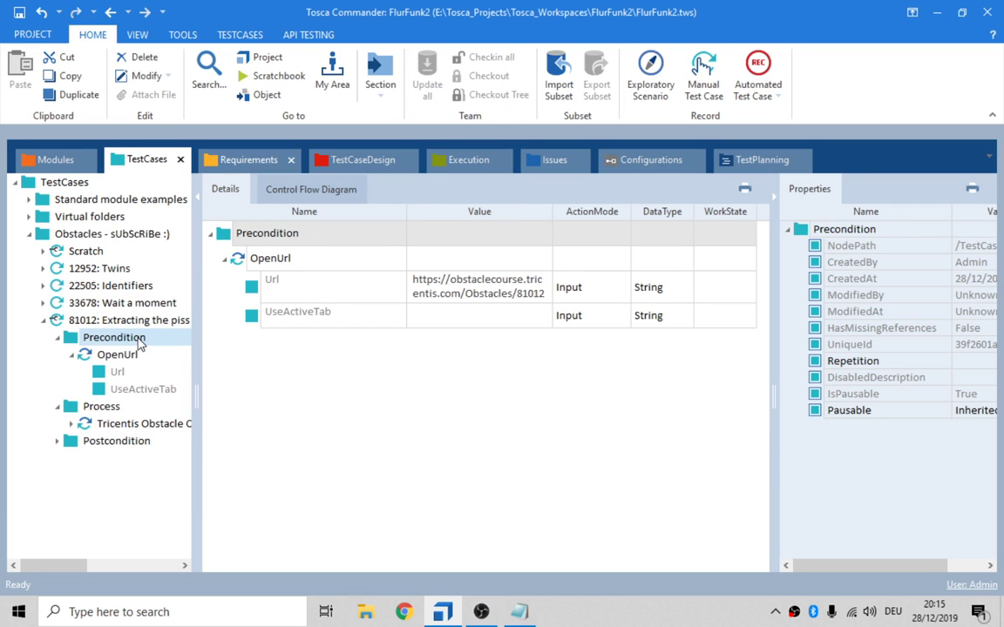
pyautogui.press('F6')
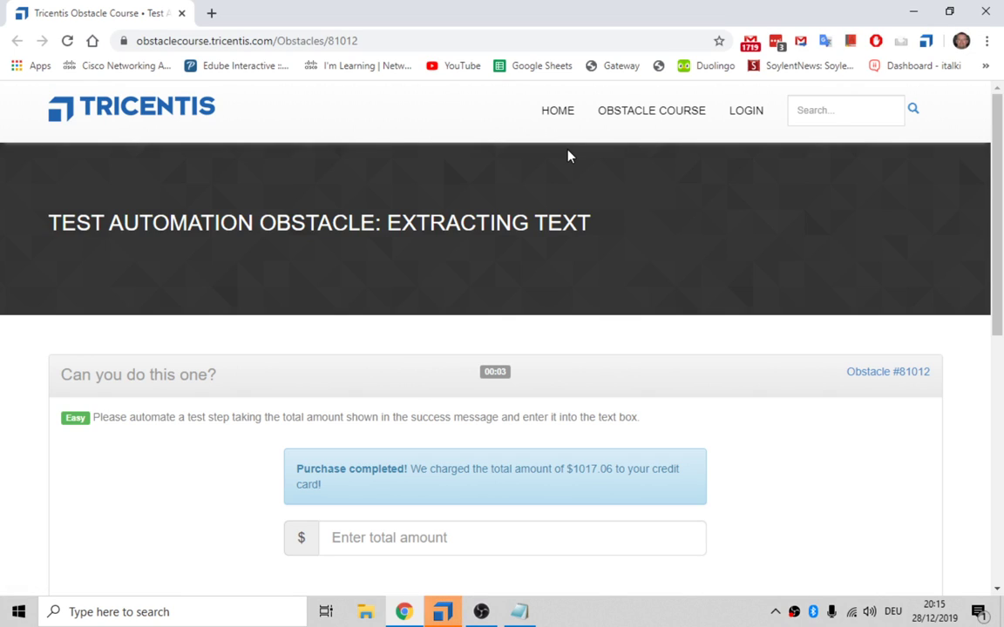
pyautogui.click(568, 155)
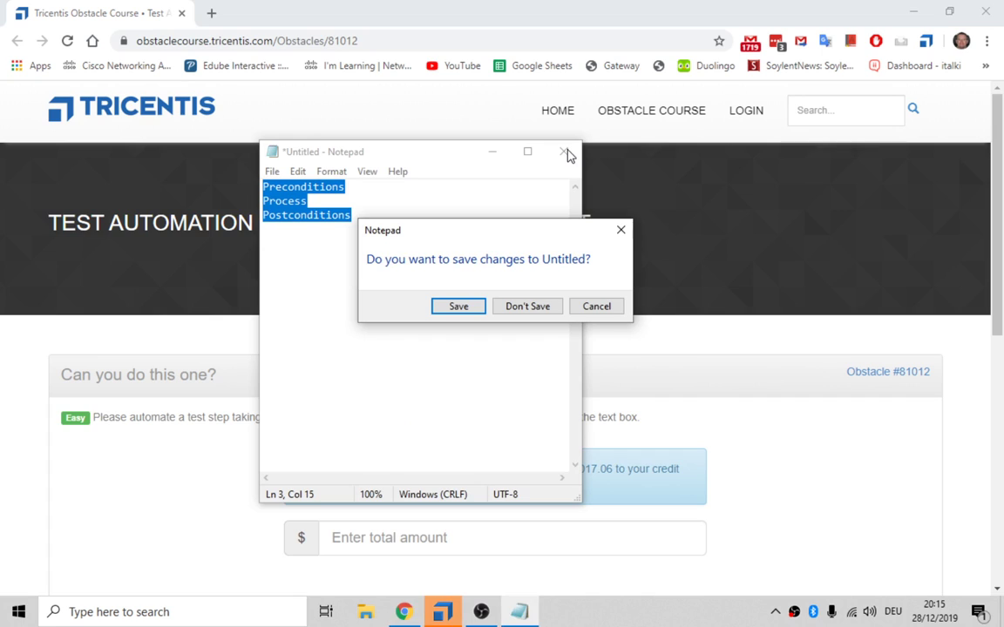
pyautogui.click(539, 305)
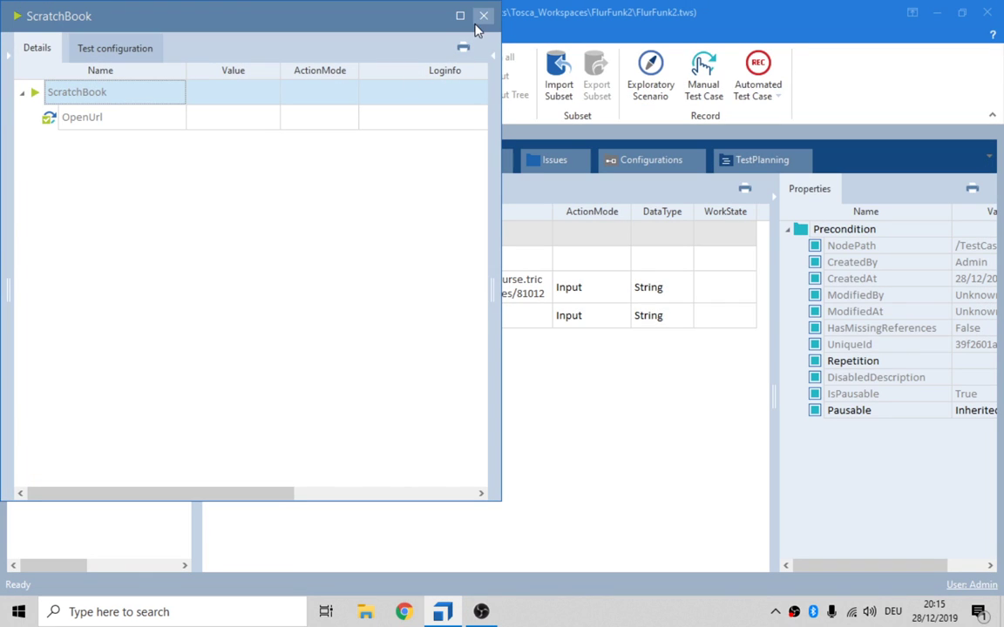
pyautogui.click(483, 16)
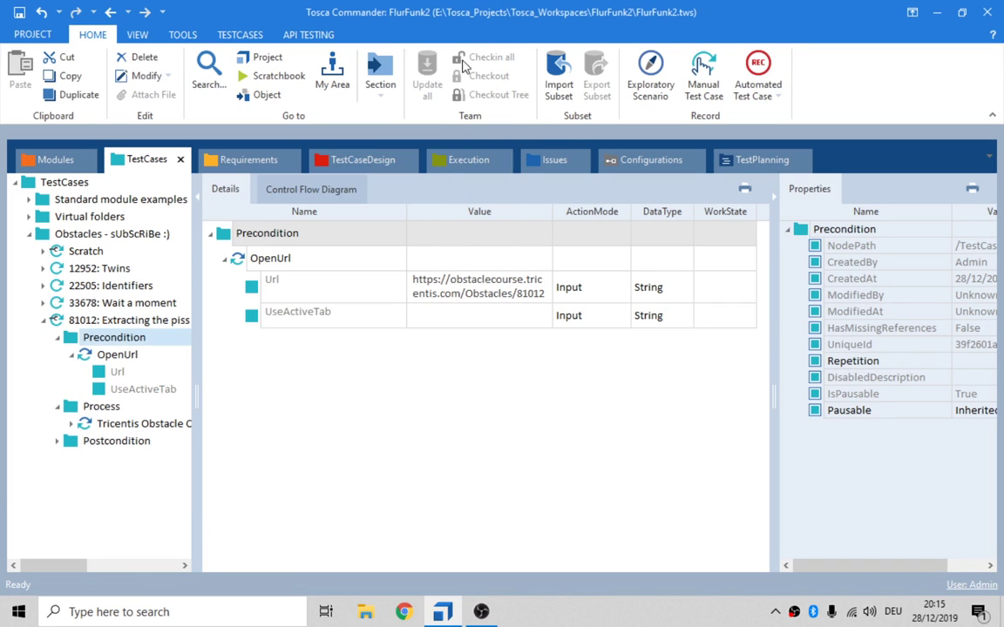
# Add a test configuration parameter named Browser with the value InternetExplorer to the 81012 test case.
pyautogui.click(108, 322)
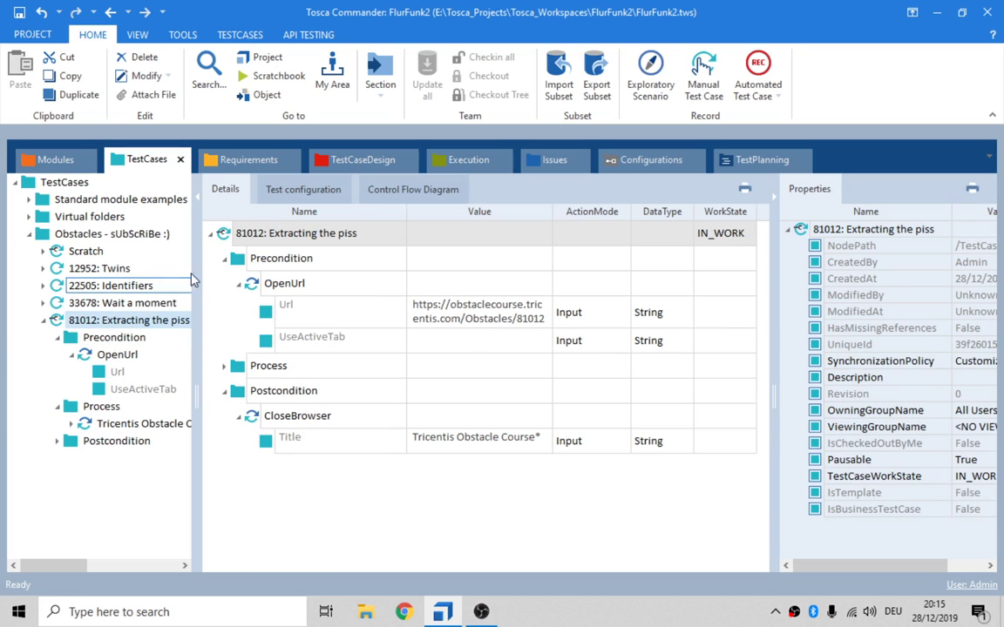
pyautogui.click(293, 192)
pyautogui.rightClick(290, 233)
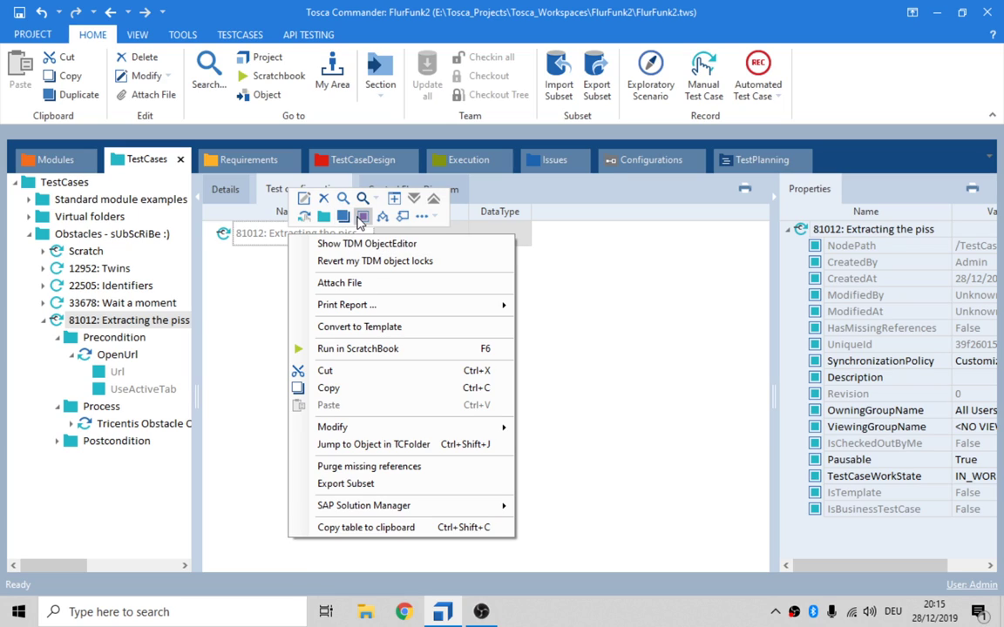
pyautogui.click(358, 218)
pyautogui.write('Browser')
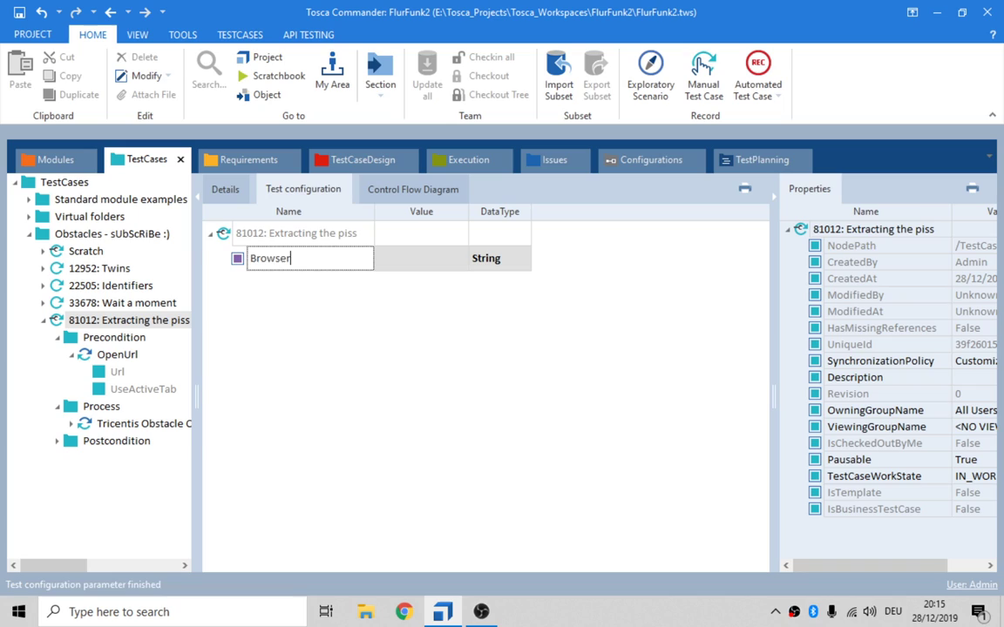
pyautogui.press('Tab')
pyautogui.write('Inter')
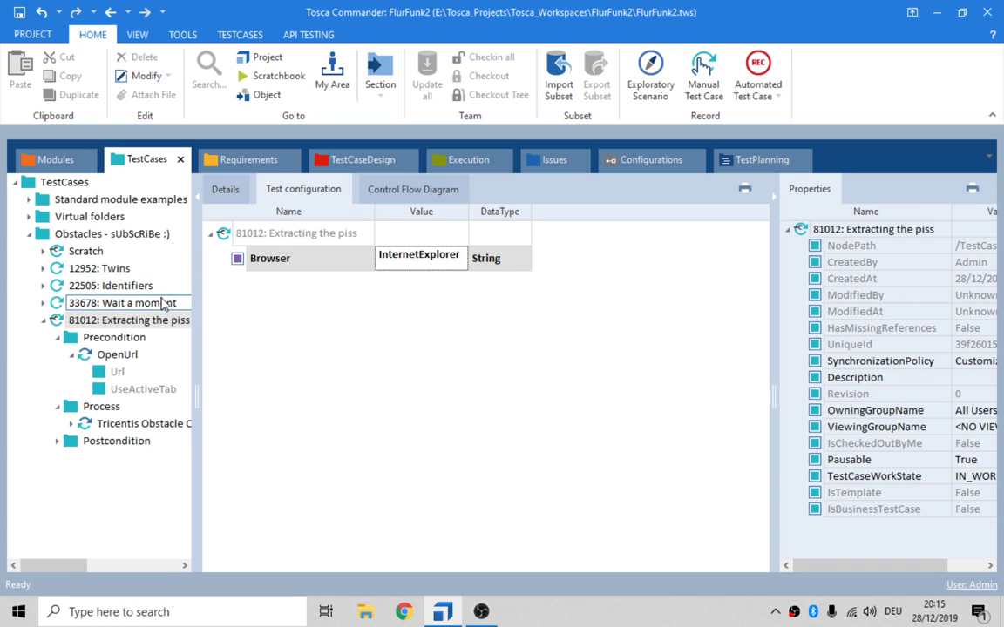
# Run the complete 81012 test case in the ScratchBook.
pyautogui.click(129, 320)
pyautogui.press('F6')
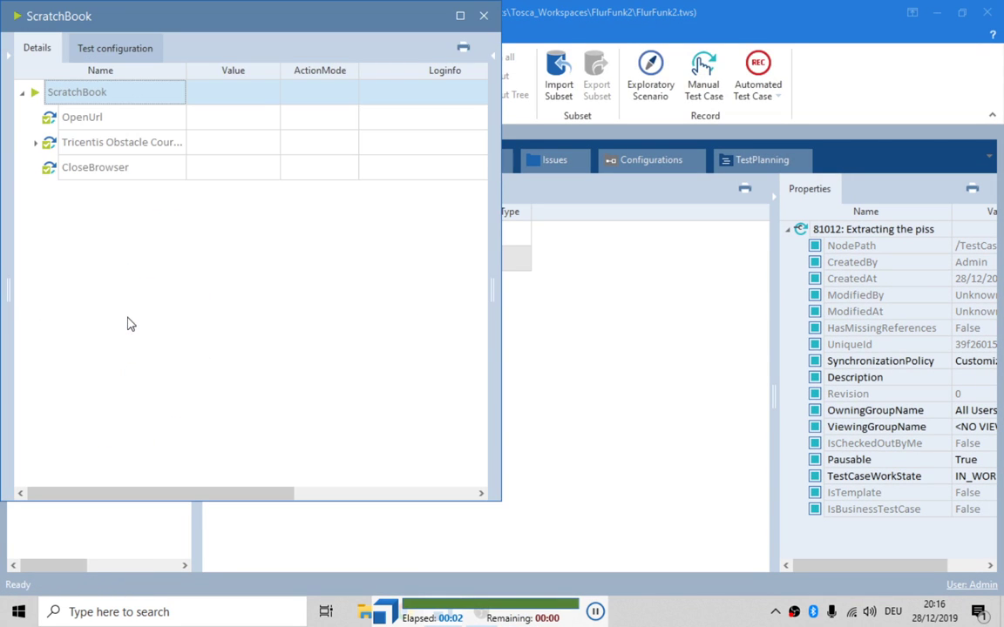
# Close the ScratchBook, expand the Postcondition folder, and show the details of the 81012 test case.
pyautogui.click(484, 15)
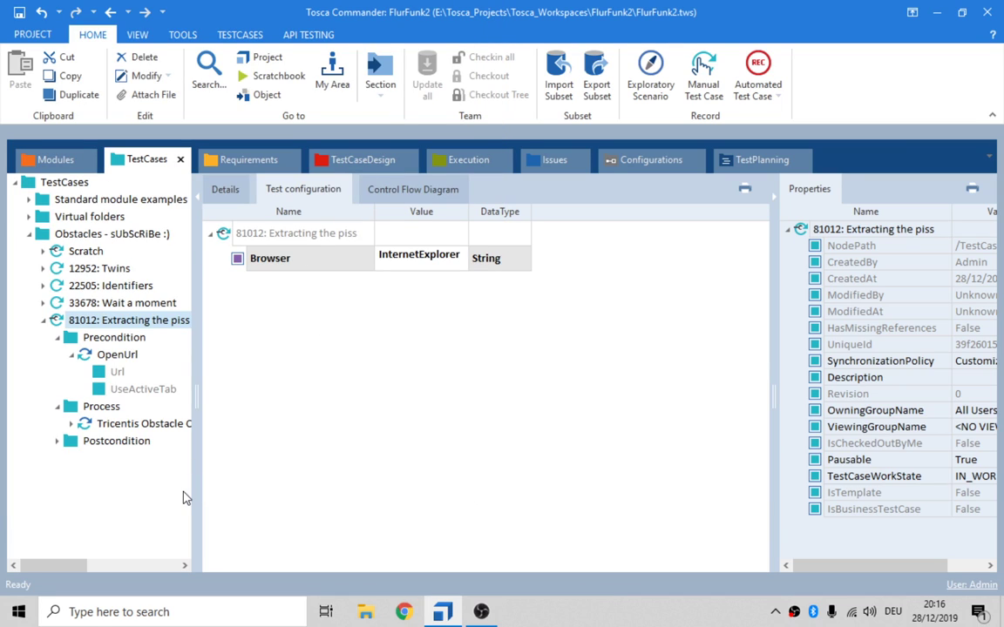
pyautogui.click(57, 441)
pyautogui.click(103, 321)
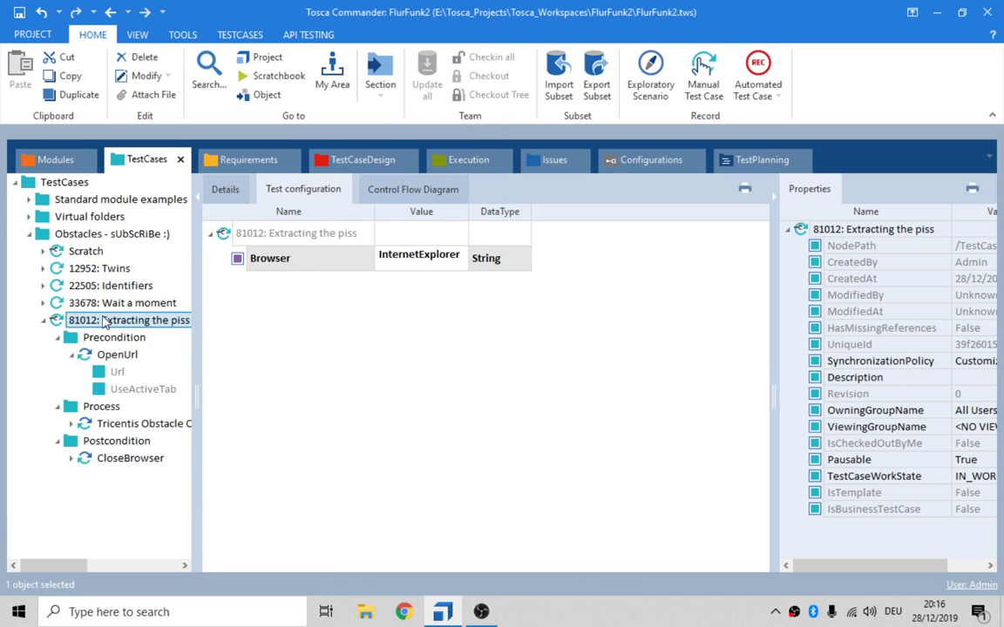
pyautogui.click(118, 339)
pyautogui.click(112, 320)
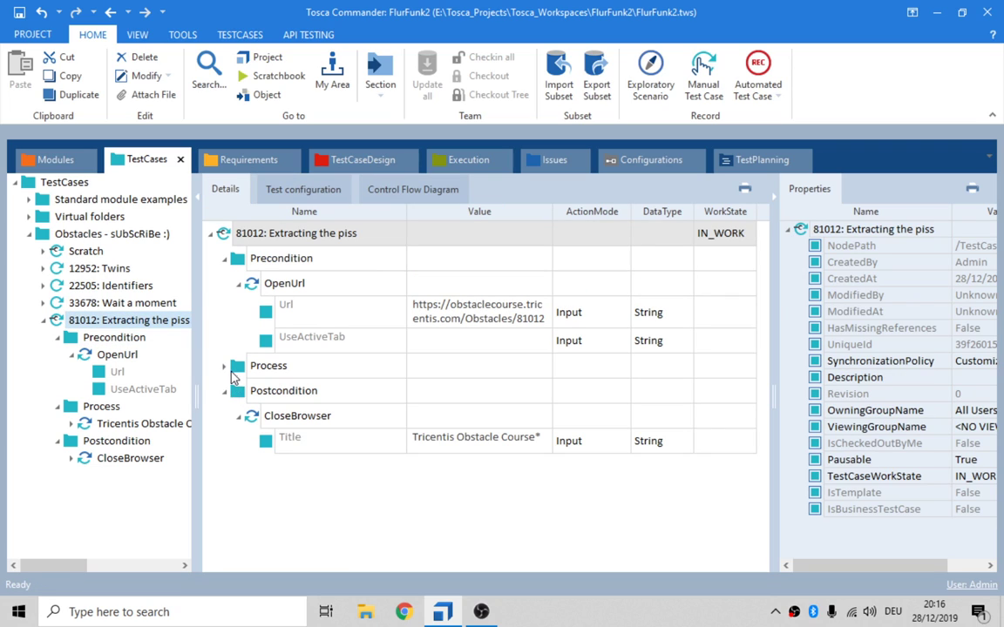
# Expand the Process folder in the test case details and widen the Name column for its long test step name.
pyautogui.click(226, 367)
pyautogui.click(307, 390)
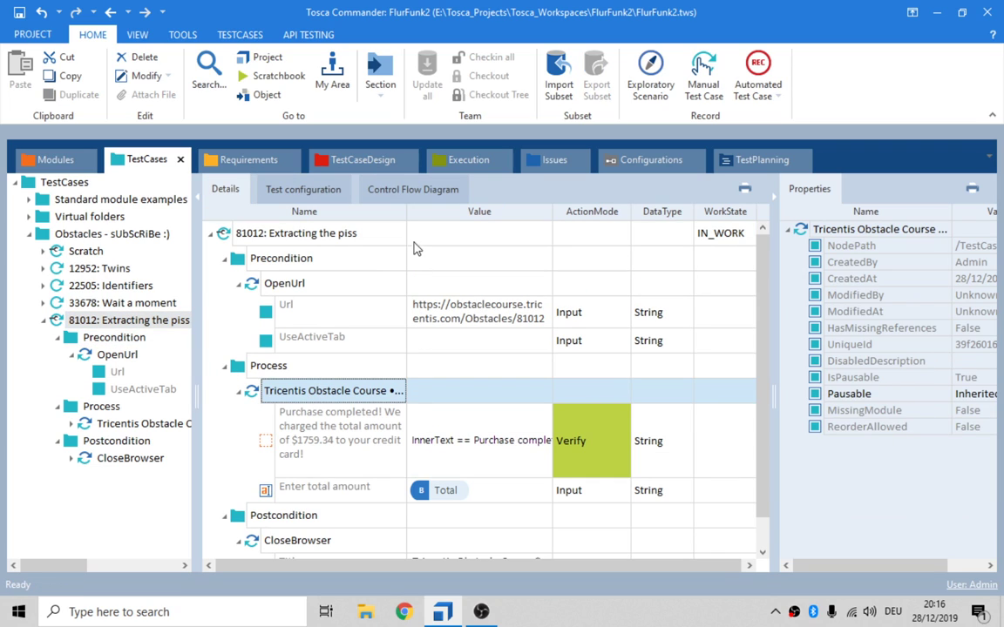
pyautogui.moveTo(407, 218); pyautogui.dragTo(585, 218)
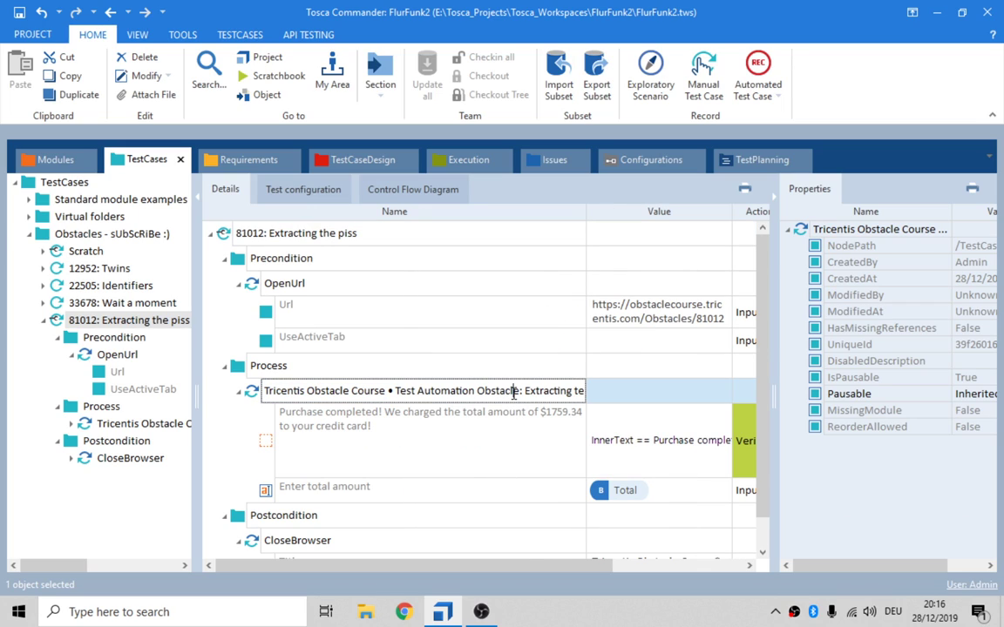
pyautogui.hotkey('ctrl', 'a')
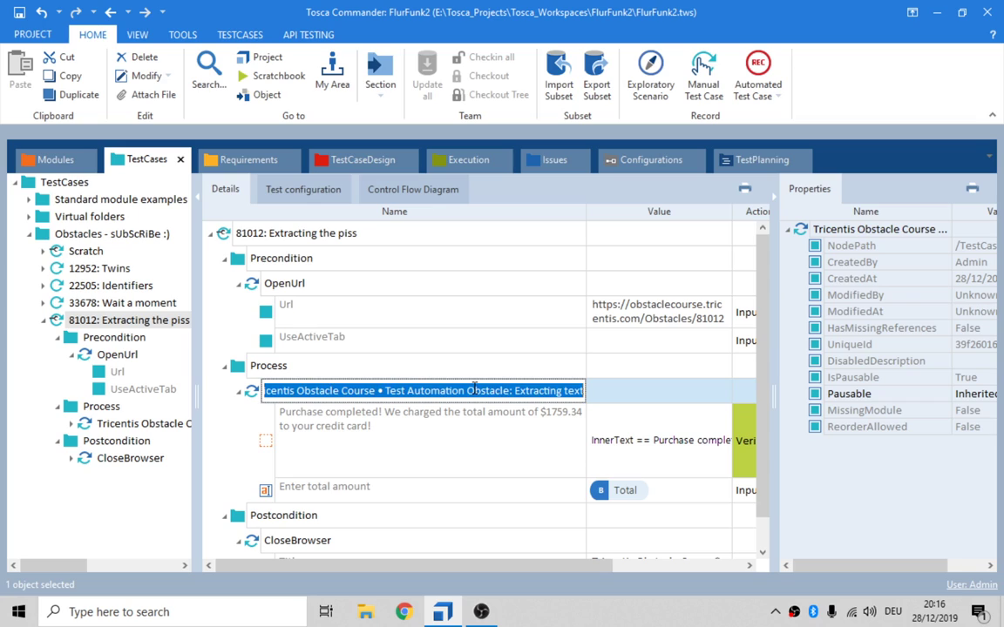
pyautogui.write('E')
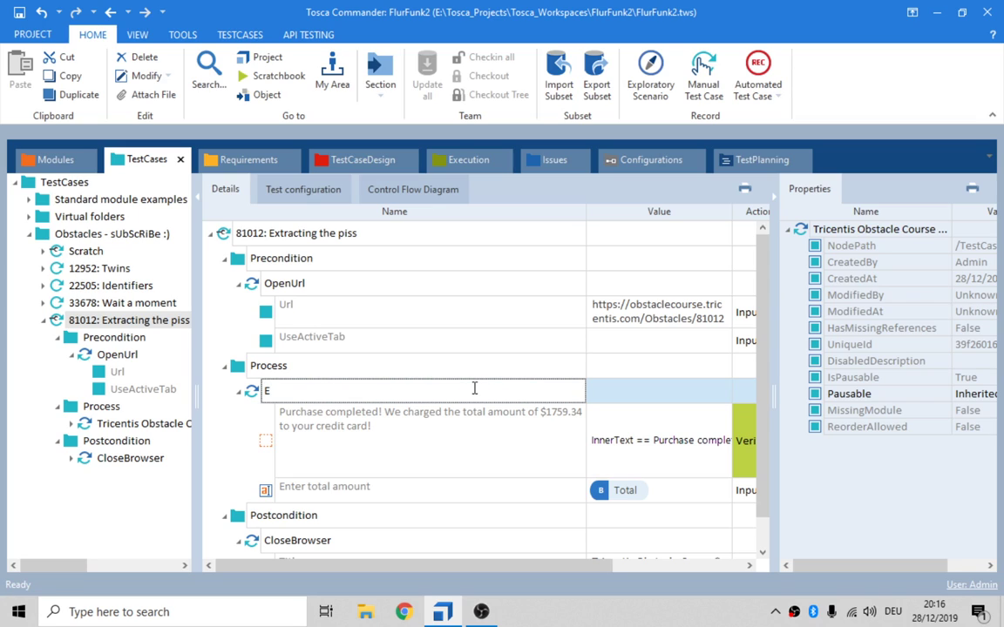
pyautogui.press('Escape')
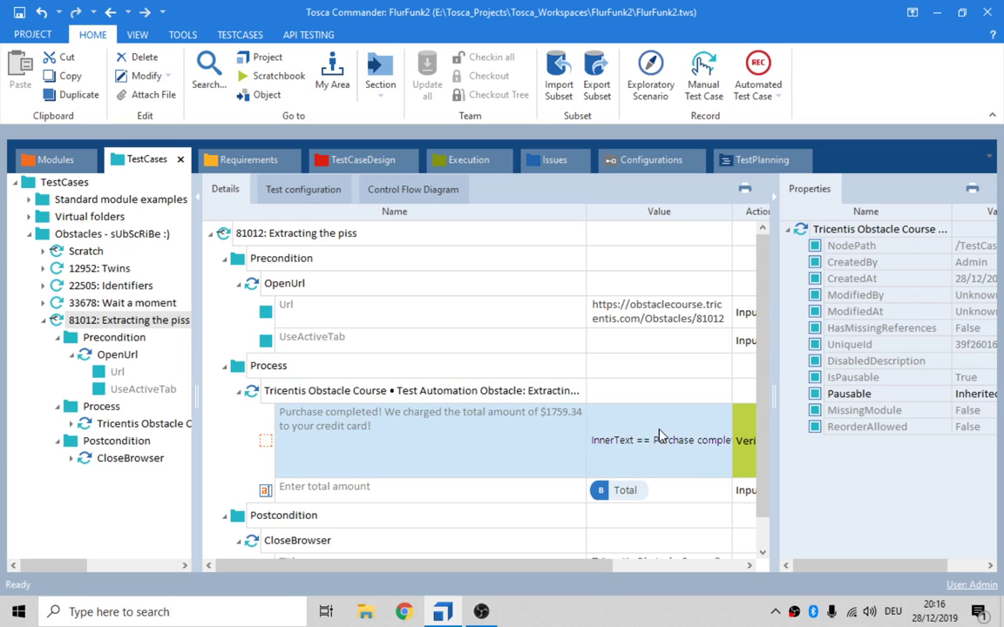
# Review the InnerText verification value, then look up "tosca xb action mode" in Chrome and read the XBuffer section of the Tricentis ActionMode Buffer documentation.
pyautogui.click(666, 442)
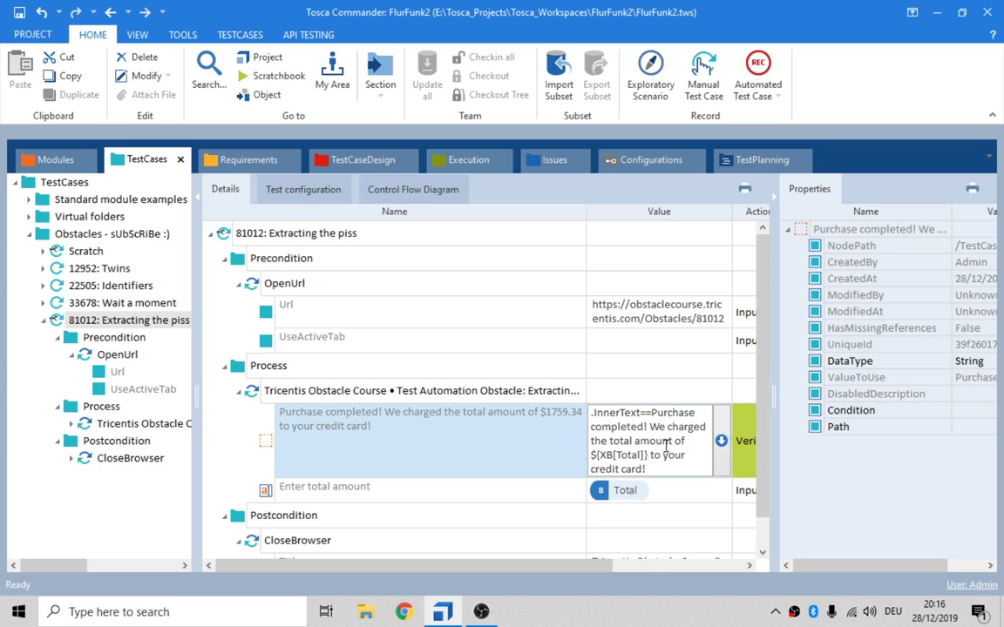
pyautogui.click(509, 437)
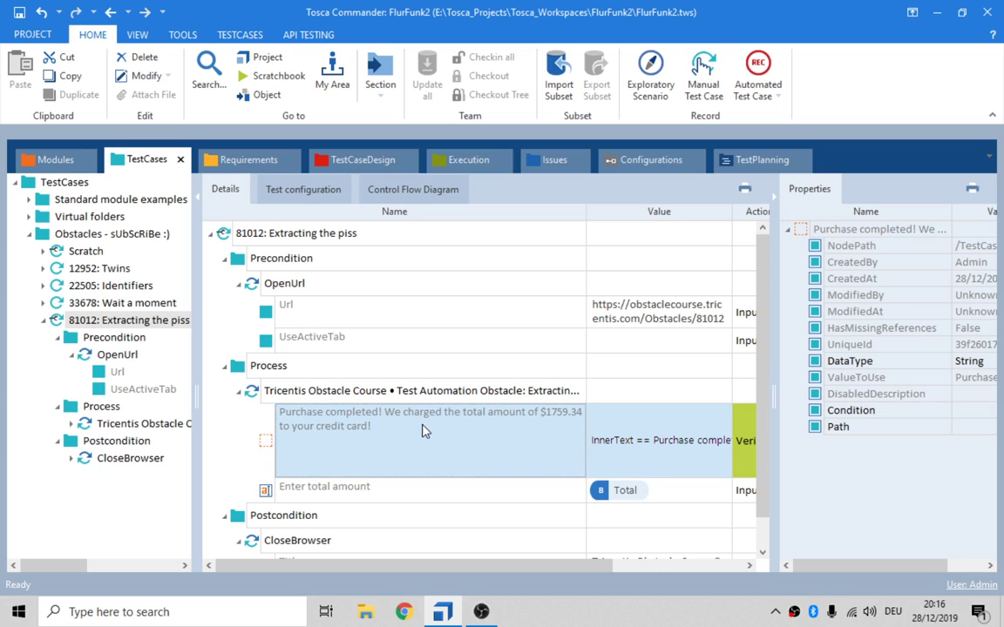
pyautogui.click(403, 611)
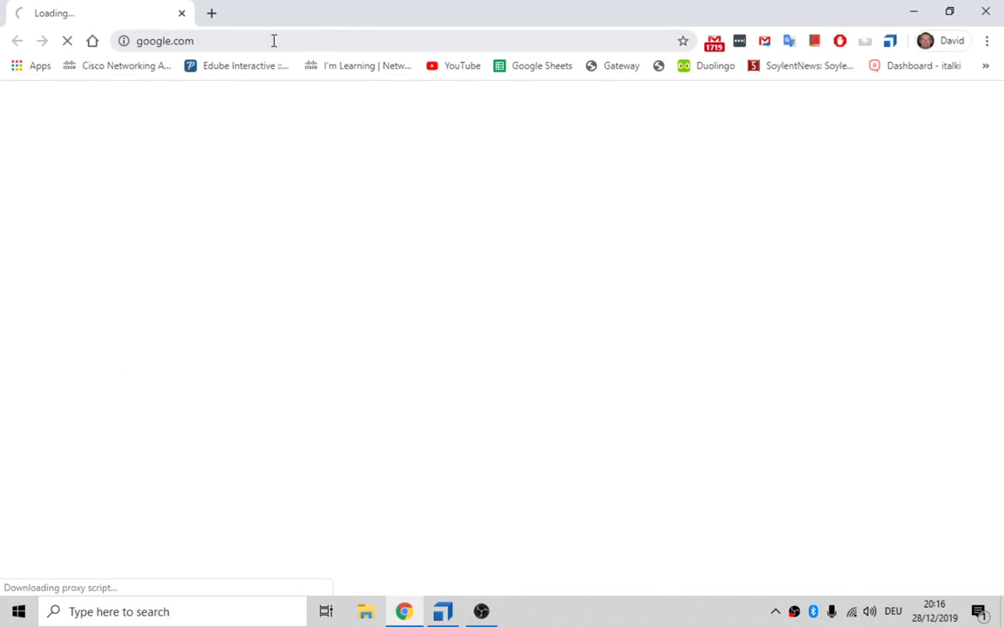
pyautogui.click(208, 16)
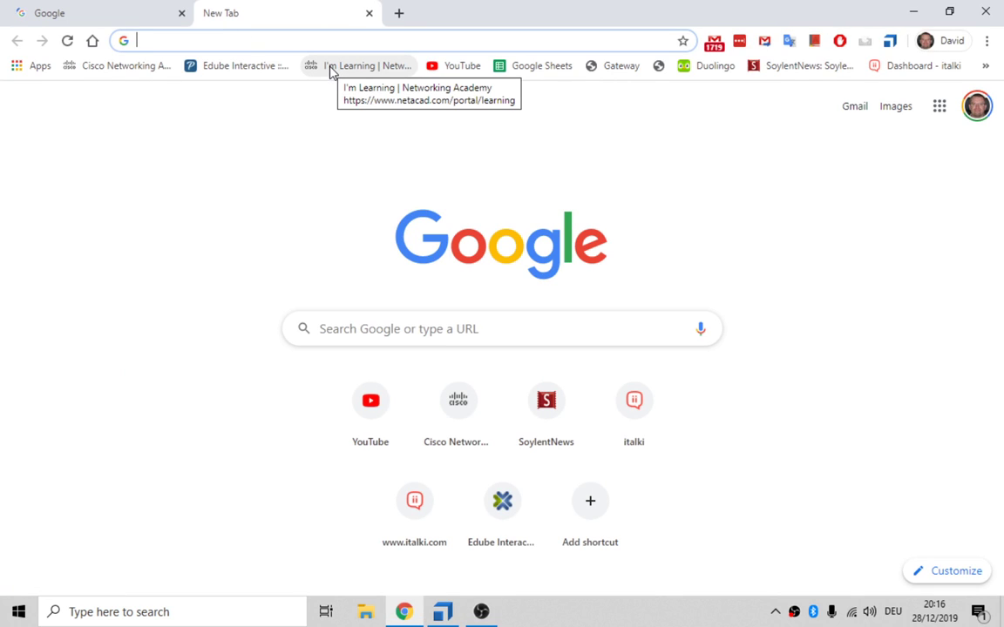
pyautogui.write('tosca')
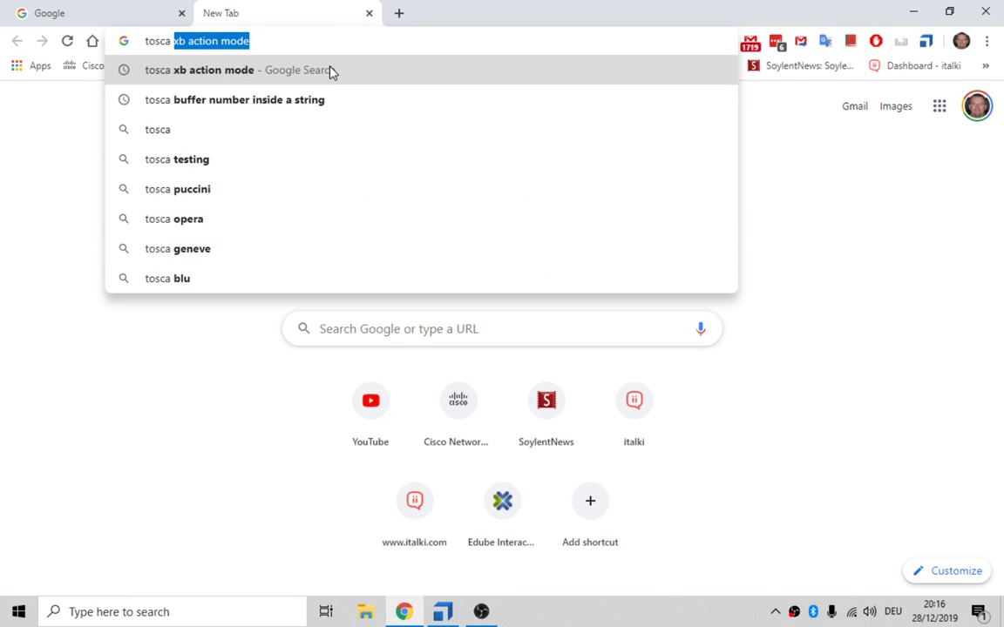
pyautogui.press('Return')
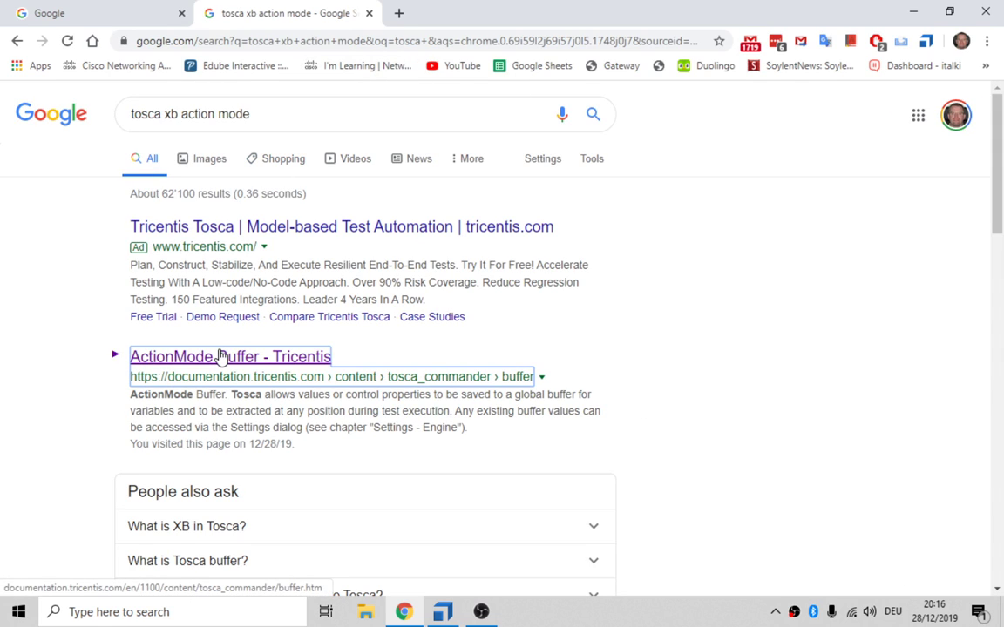
pyautogui.click(223, 357)
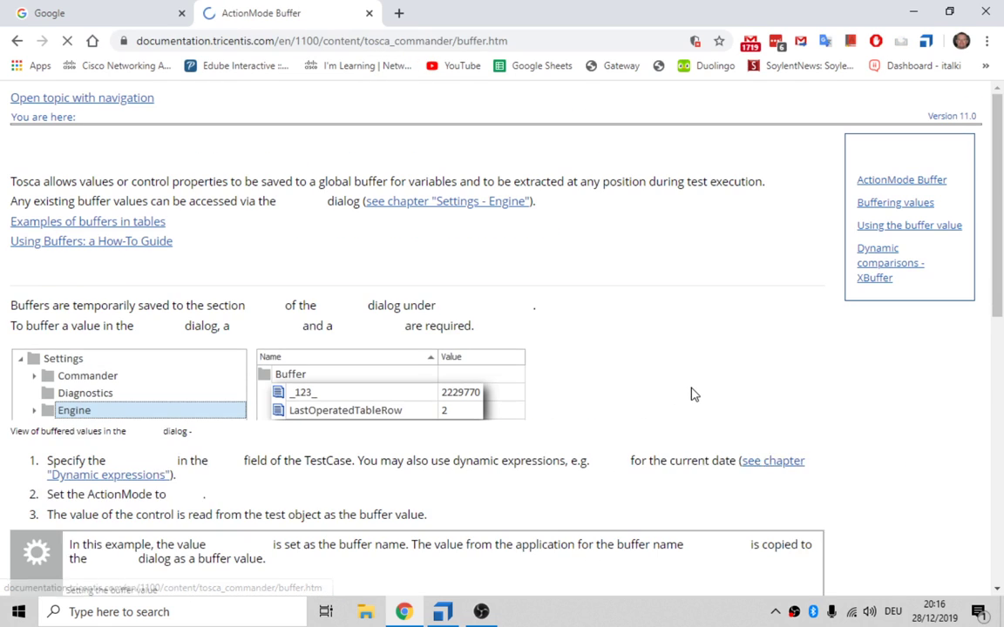
pyautogui.scroll(-10, 690, 394)
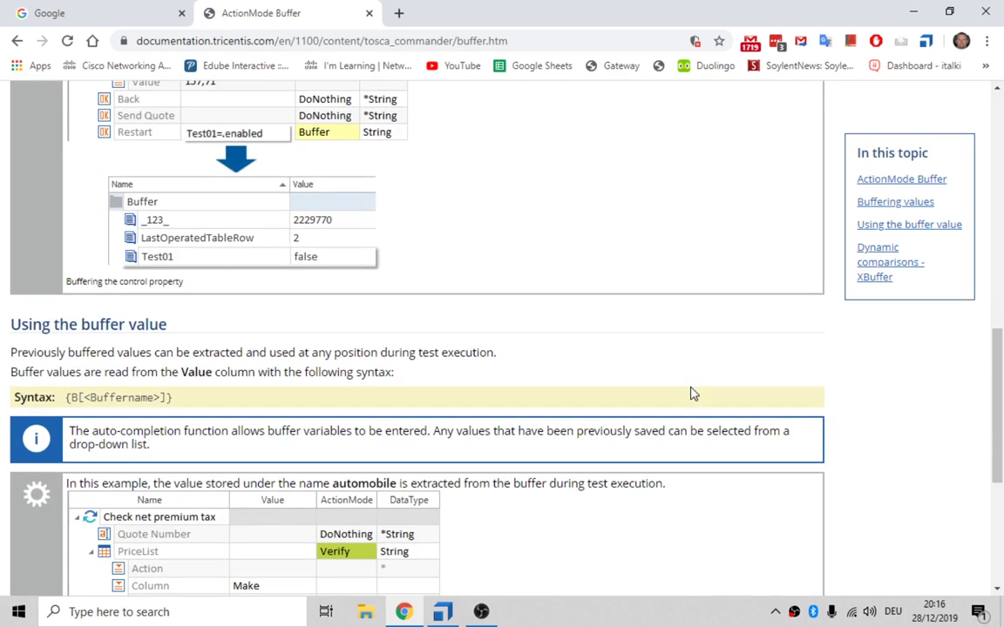
pyautogui.scroll(-2, 691, 394)
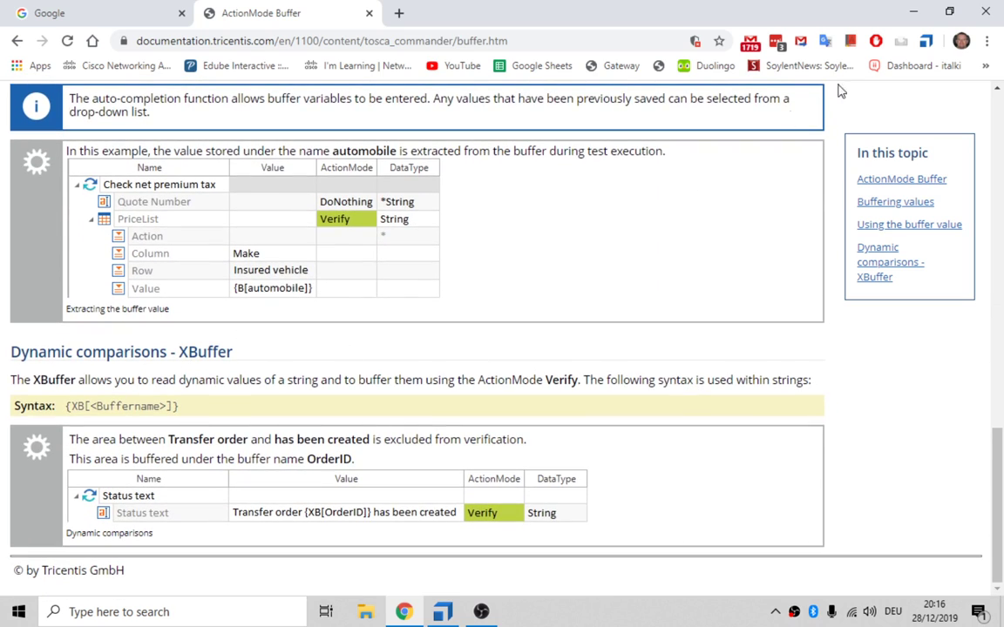
pyautogui.click(985, 12)
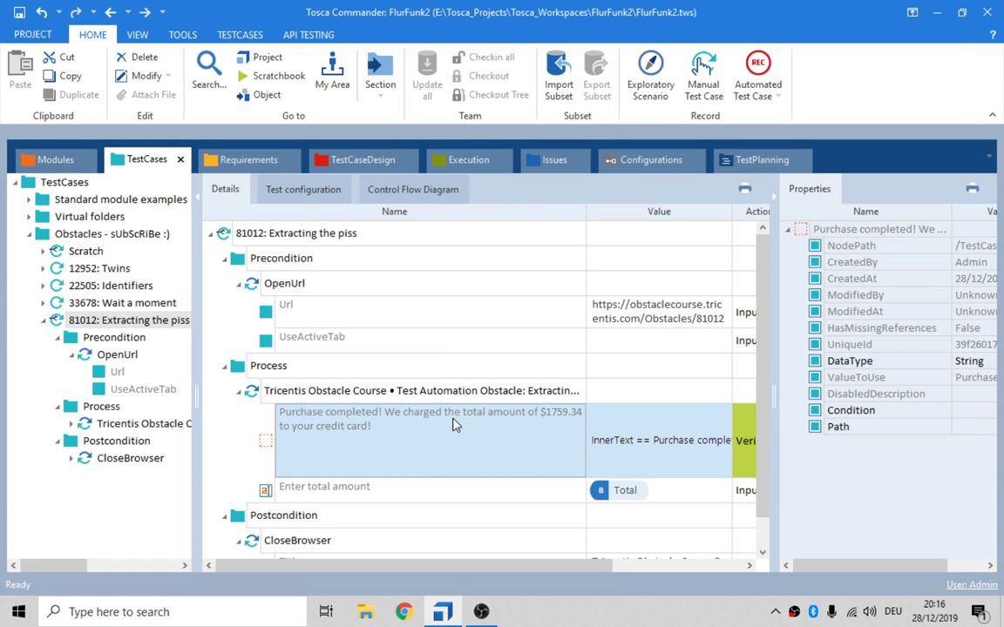
# Rename the Process folder's test step to "Use regular expression XBuffer to capture the total amount".
pyautogui.click(412, 392)
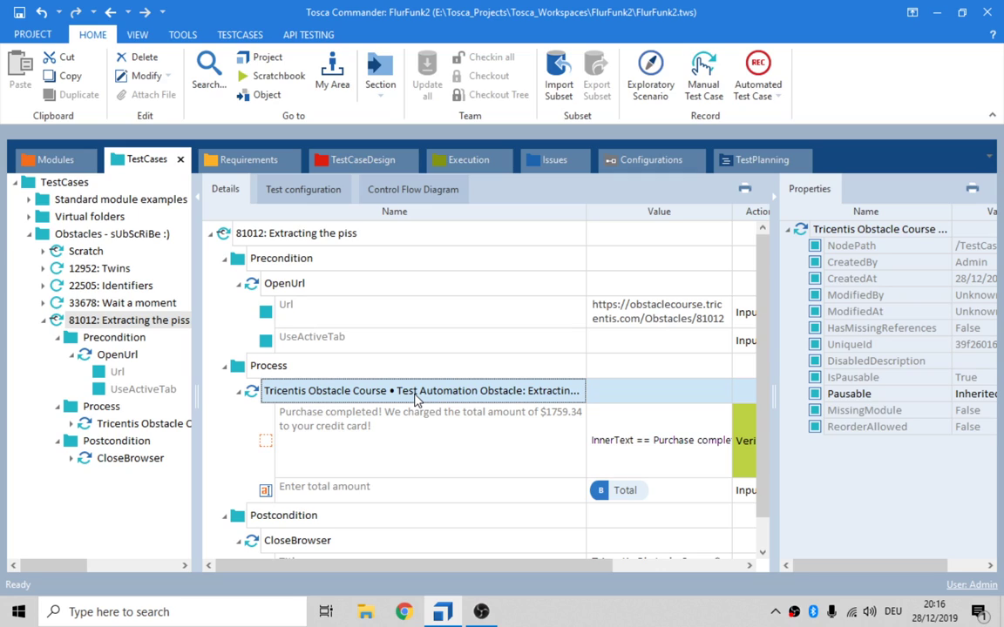
pyautogui.write('Use')
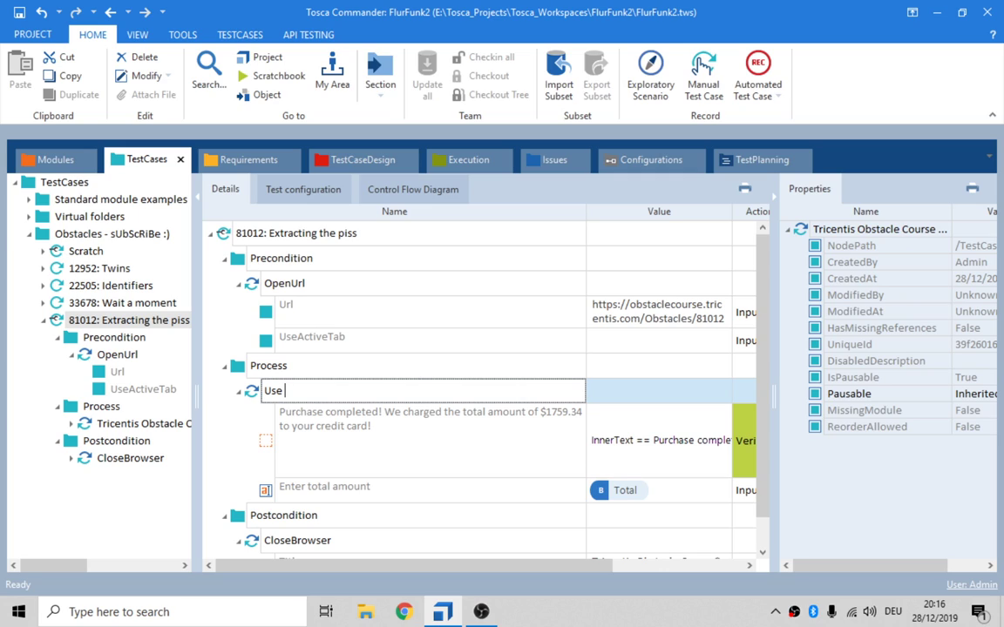
pyautogui.write(' regular expression XBu')
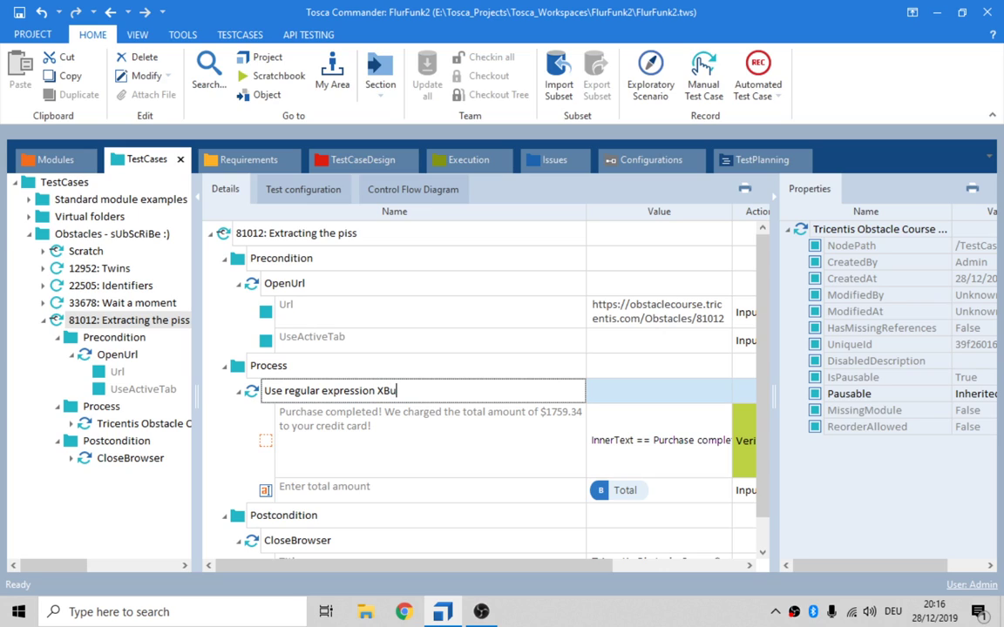
pyautogui.write('apture the total amount')
pyautogui.press('Return')
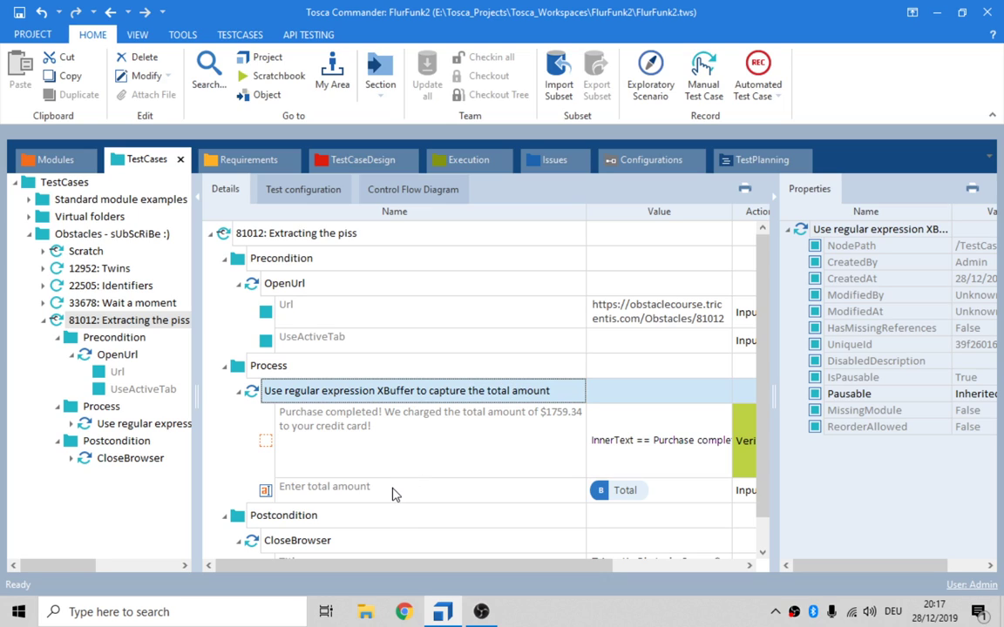
# Append "and paste it into the Enter total amount field" to the name of the Process test step.
pyautogui.click(555, 393)
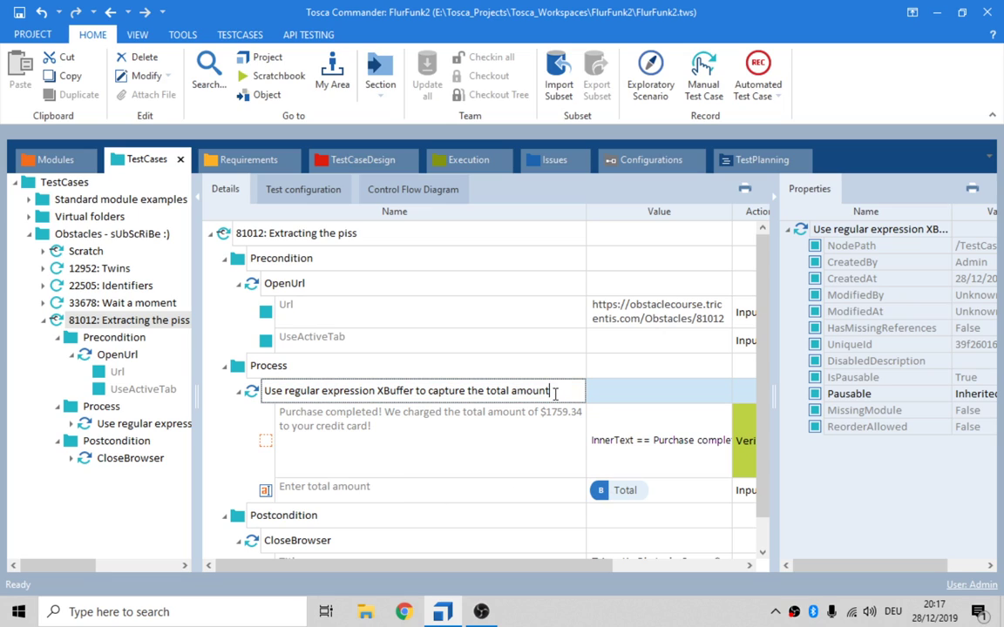
pyautogui.write('and paste it into the')
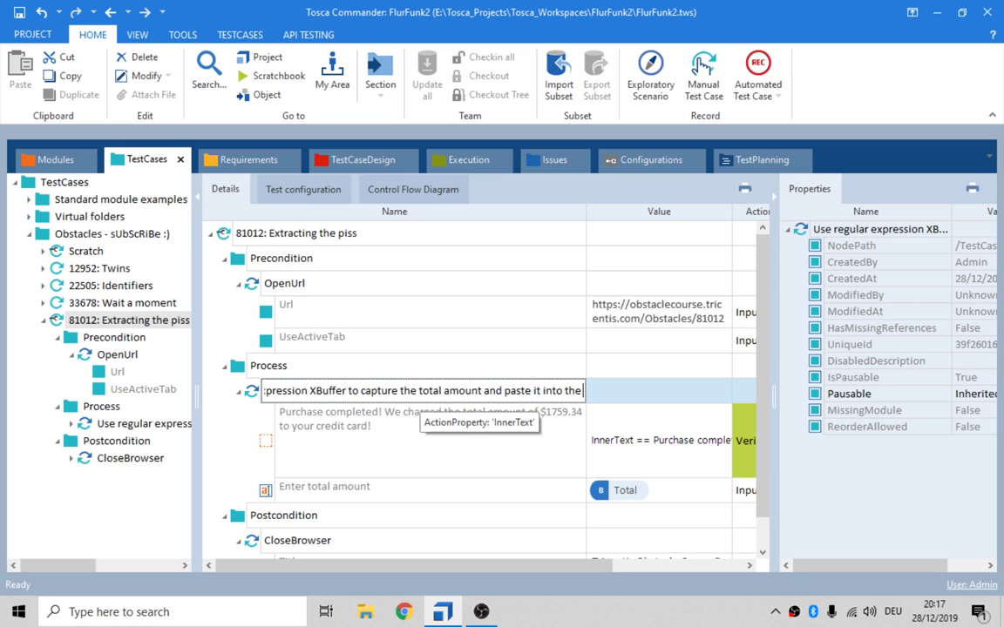
pyautogui.write(' Enter')
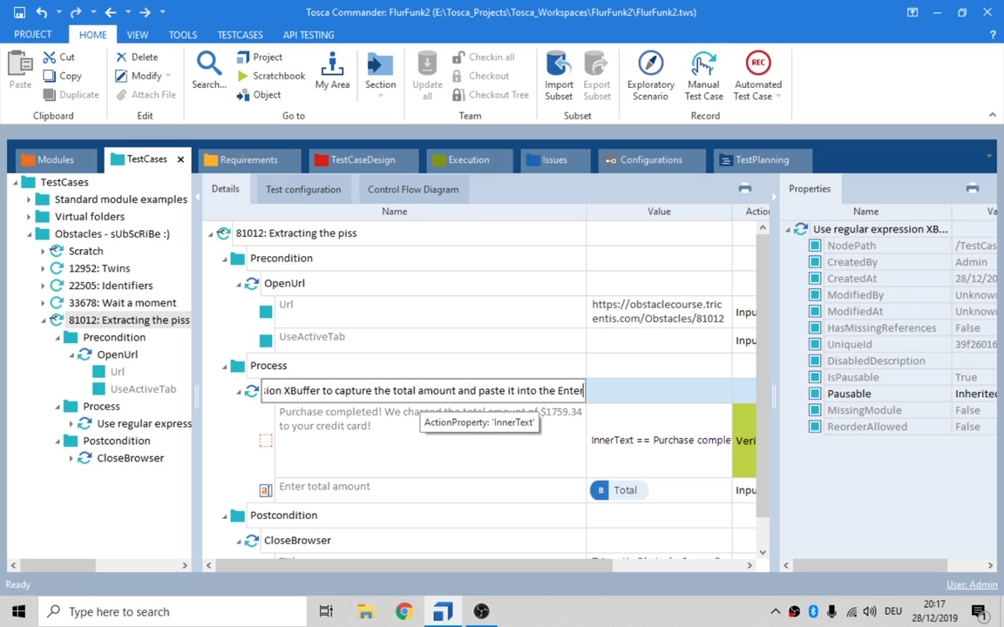
pyautogui.write(' total amount field')
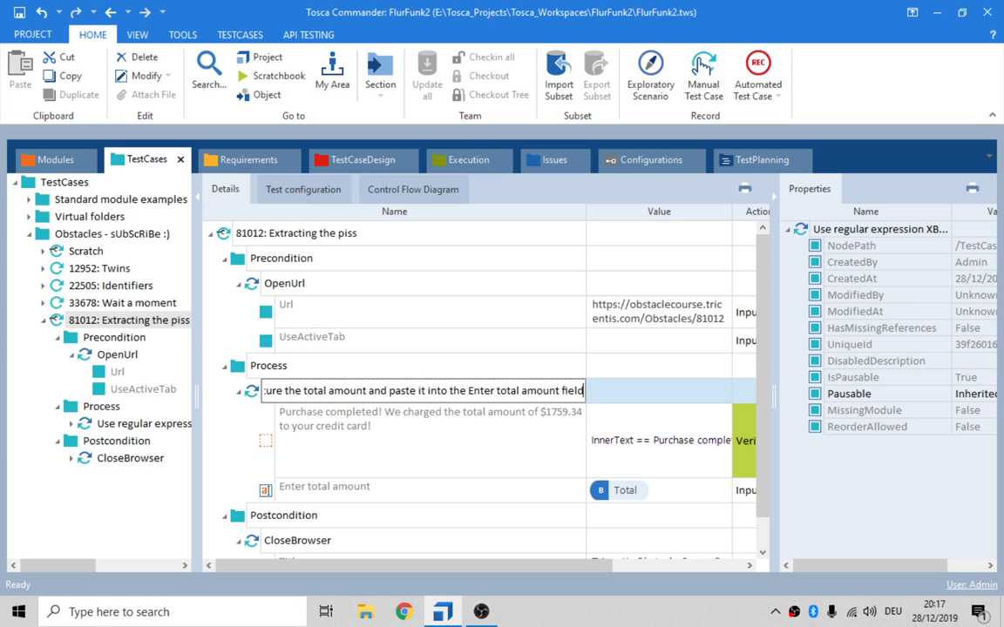
pyautogui.press('Return')
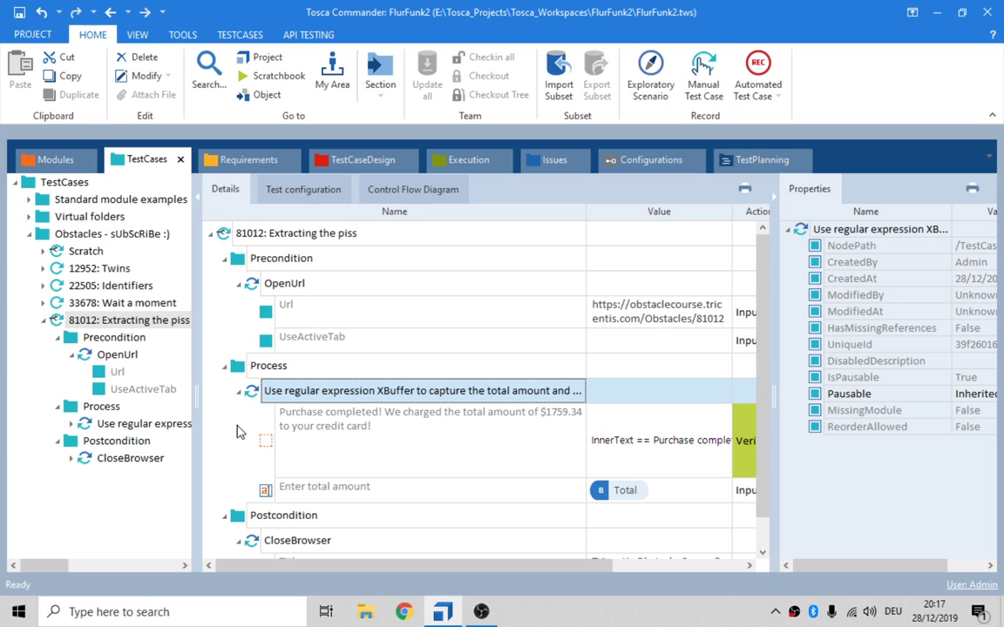
# Collapse the whole 81012 test case, and re-expand the Precondition, Process and Postcondition folders to show only their test steps.
pyautogui.click(229, 237)
pyautogui.rightClick(230, 235)
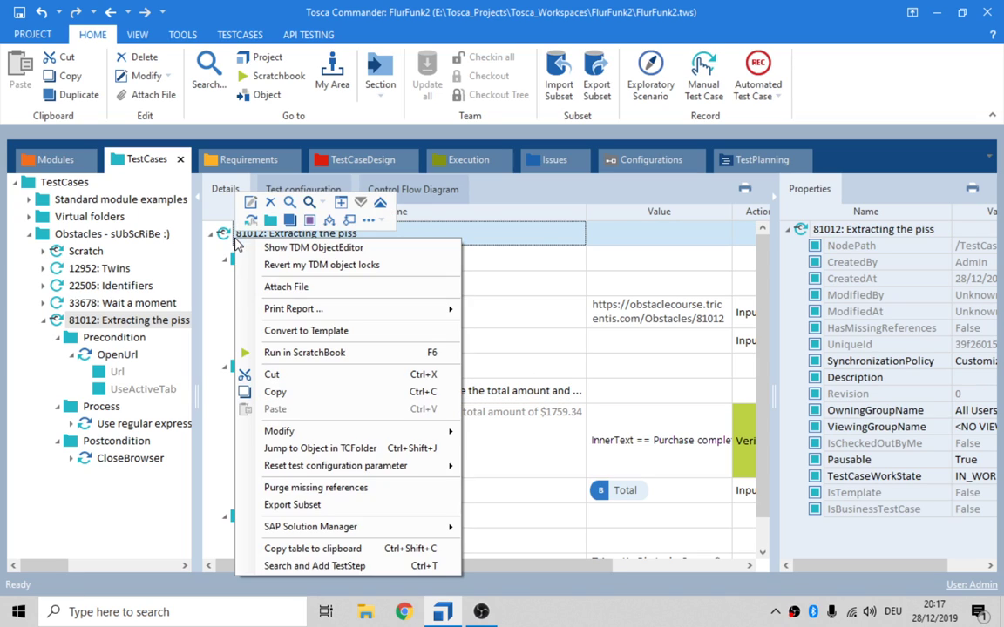
pyautogui.click(381, 203)
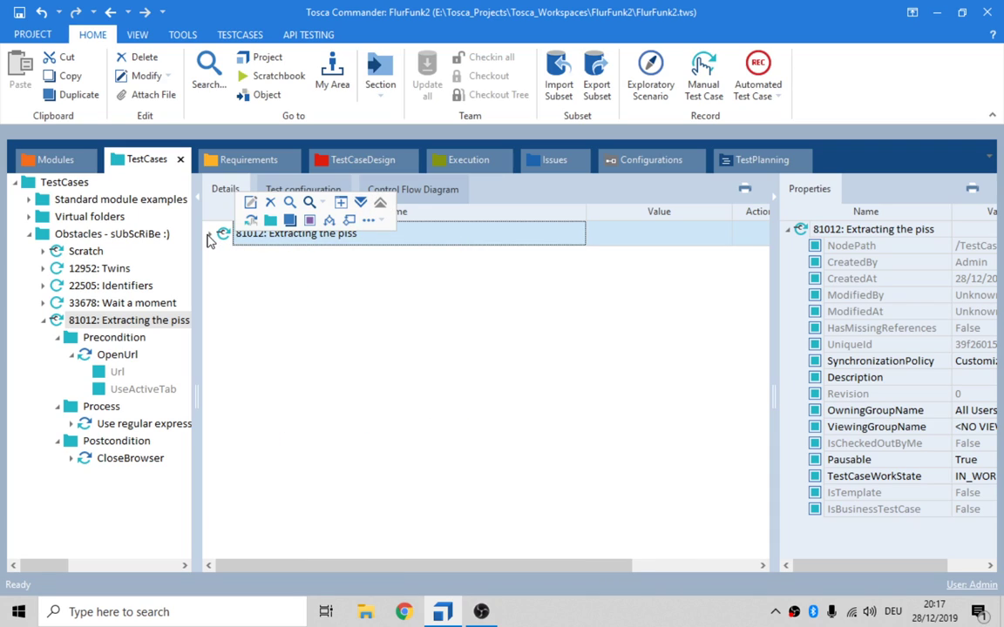
pyautogui.click(210, 234)
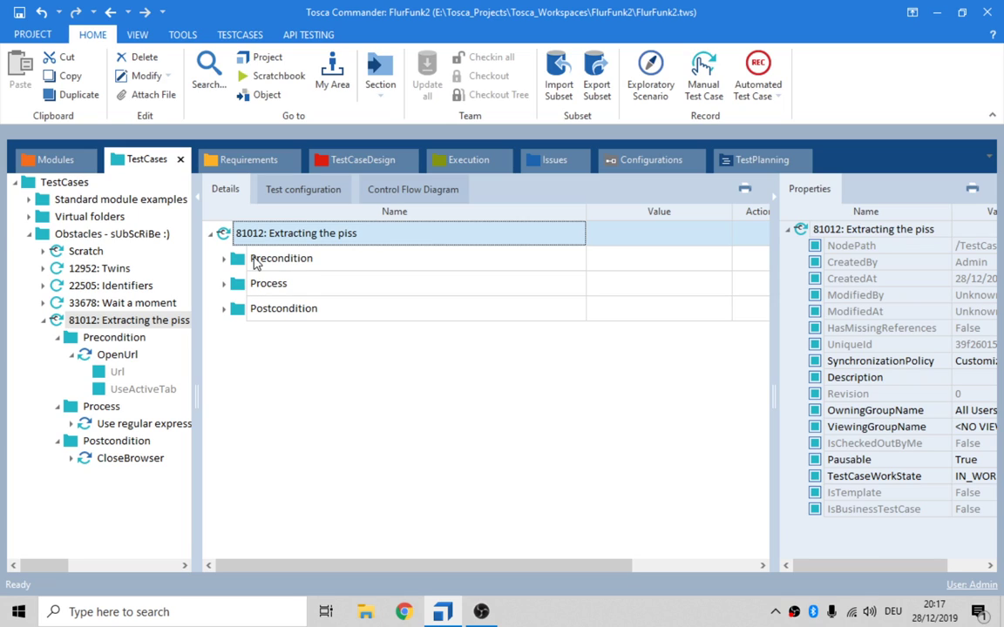
pyautogui.click(224, 261)
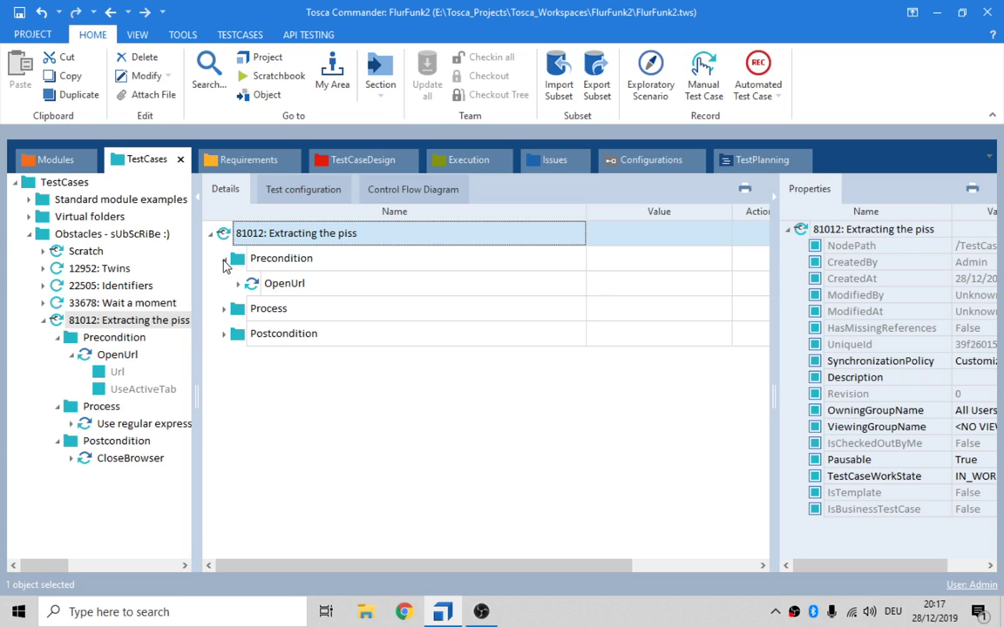
pyautogui.click(224, 309)
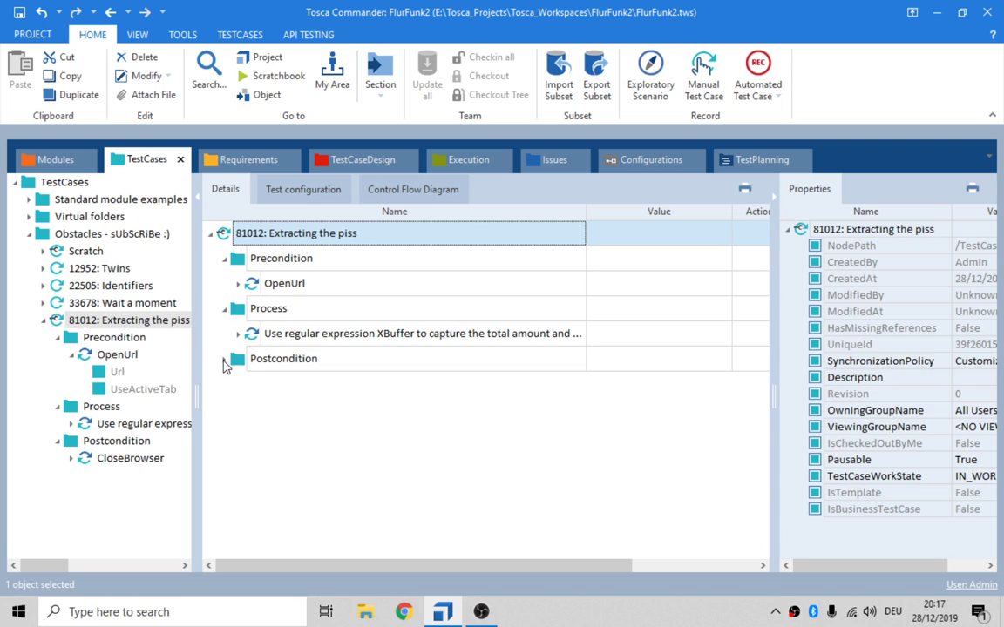
pyautogui.click(224, 360)
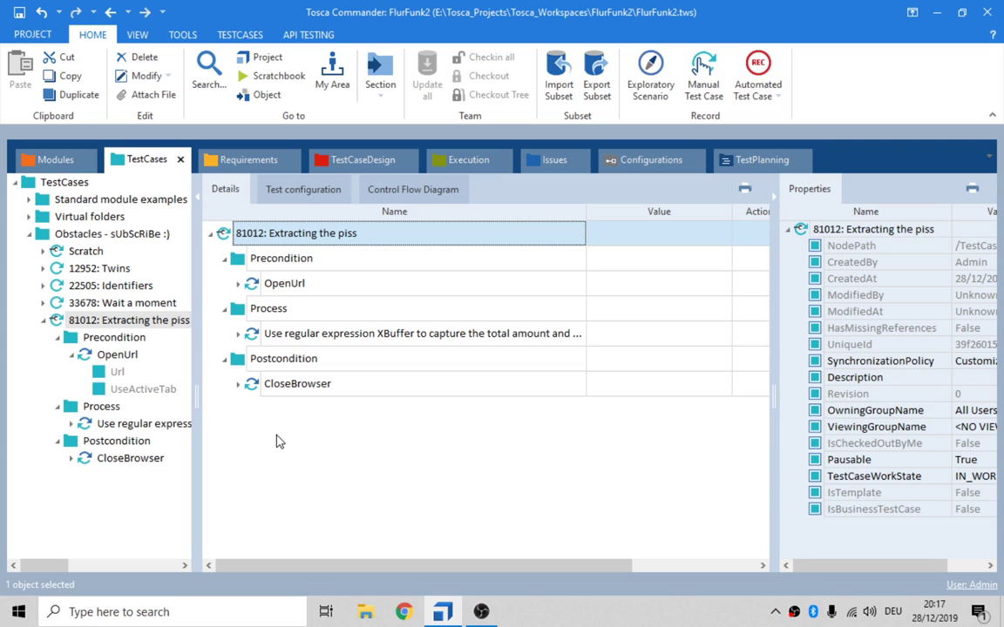
# Rename the Process folder's test step to "Capture the total amount and paste it into the total amount field".
pyautogui.click(405, 337)
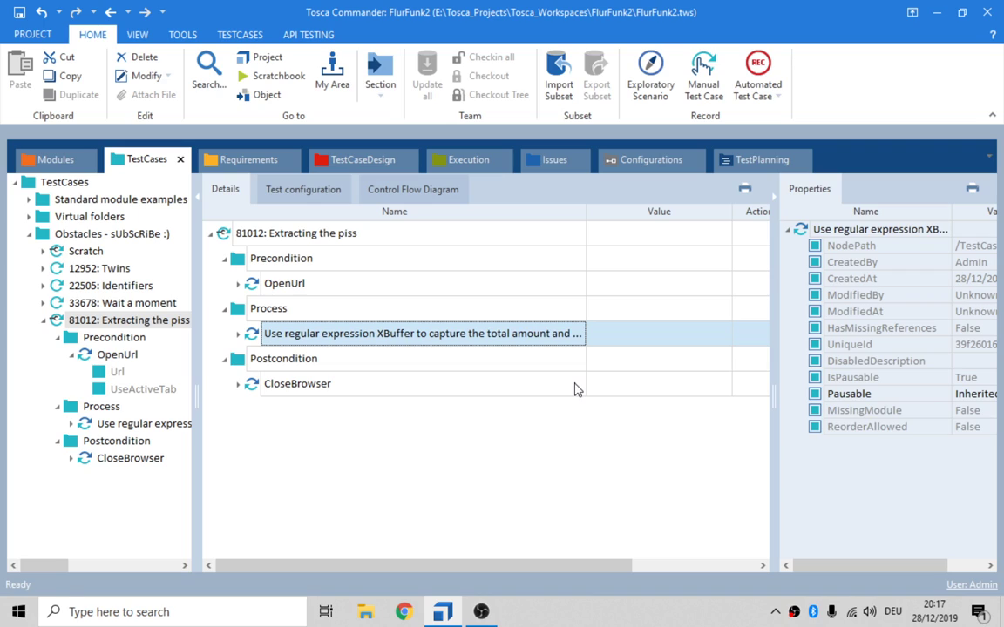
pyautogui.press('F2')
pyautogui.hotkey('ctrl', 'shift', 'Right')
pyautogui.hotkey('ctrl', 'shift', 'Right')
pyautogui.hotkey('ctrl', 'shift', 'Right')
pyautogui.hotkey('ctrl', 'shift', 'Right')
pyautogui.hotkey('ctrl', 'shift', 'Right')
pyautogui.press('Delete')
pyautogui.press('Delete')
pyautogui.write('C')
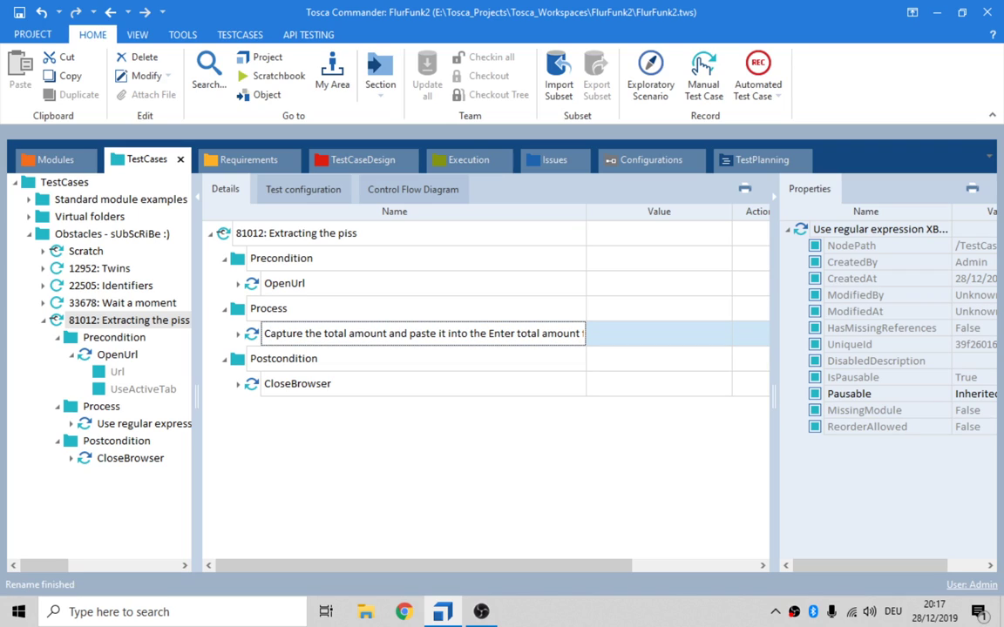
pyautogui.press('Right')
pyautogui.press('Right')
pyautogui.press('Right')
pyautogui.press('Right')
pyautogui.press('Right')
pyautogui.press('Right')
pyautogui.press('Right')
pyautogui.press('Right')
pyautogui.press('Right')
pyautogui.press('Right')
pyautogui.press('Right')
pyautogui.press('Right')
pyautogui.press('Right')
pyautogui.press('Right')
pyautogui.press('Right')
pyautogui.press('Right')
pyautogui.hotkey('ctrl', 'Delete')
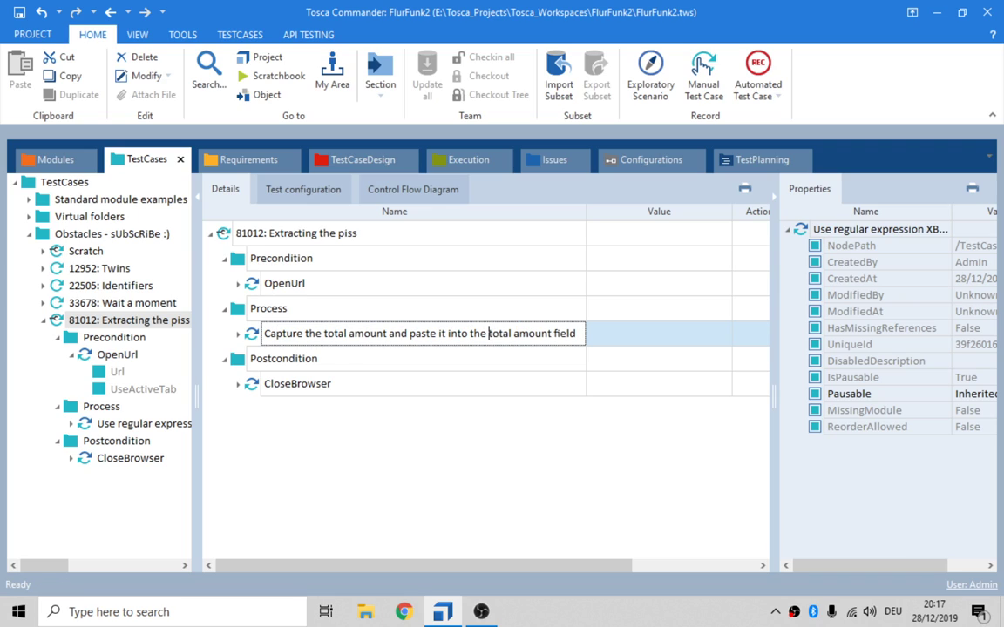
pyautogui.press('Return')
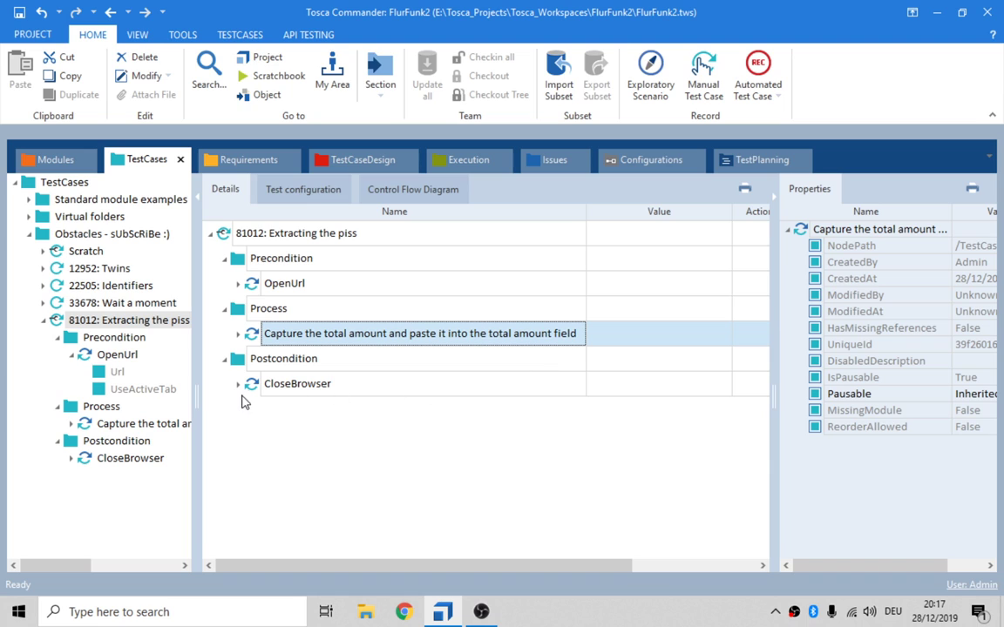
# Run test case 81012 in ScratchBook and read the full Loginfo of the purchase message verification, then close the ScratchBook.
pyautogui.rightClick(228, 233)
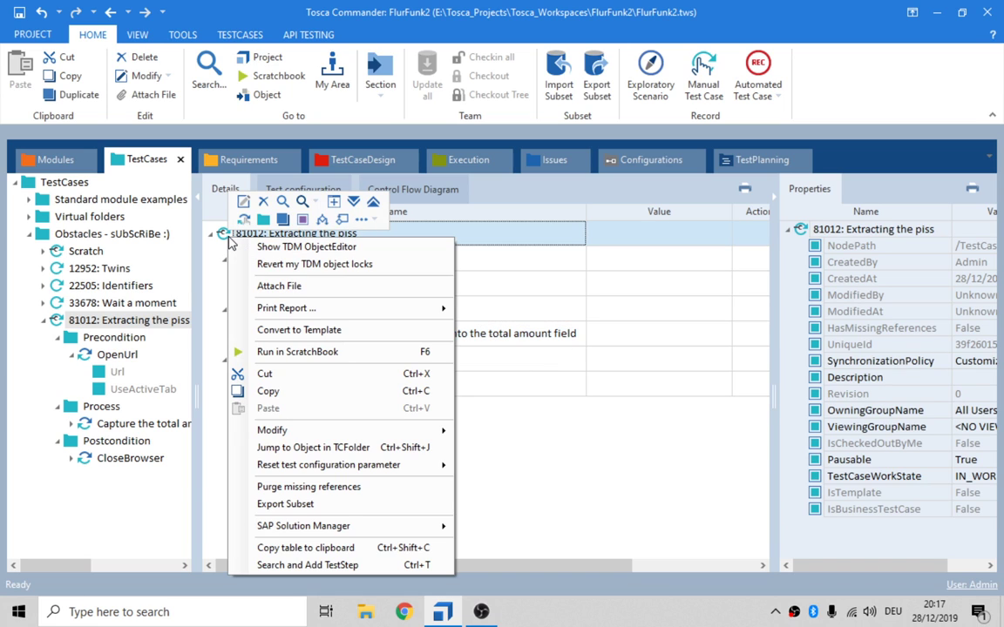
pyautogui.click(320, 352)
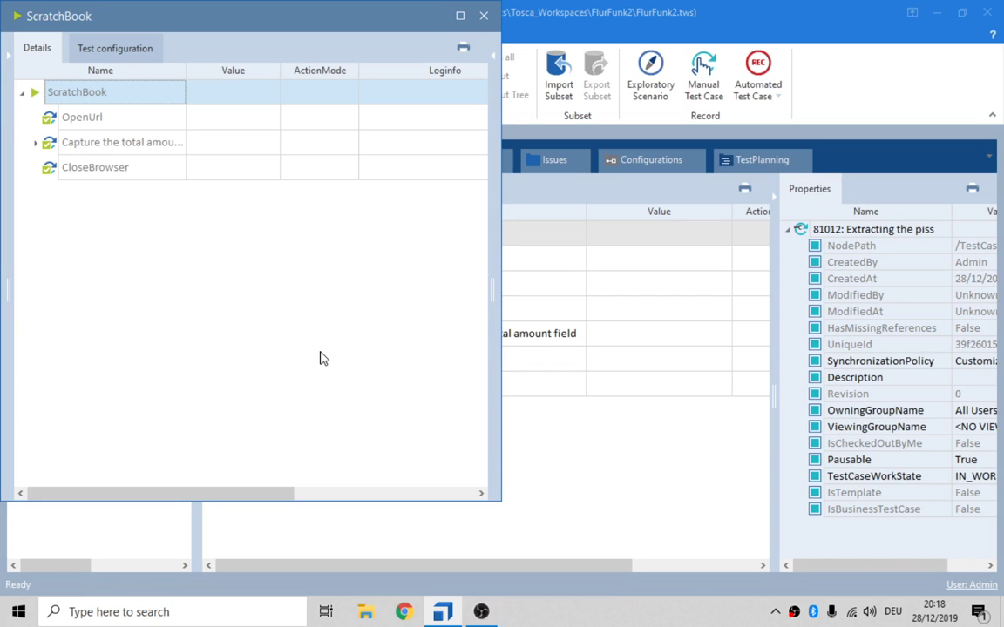
pyautogui.click(35, 143)
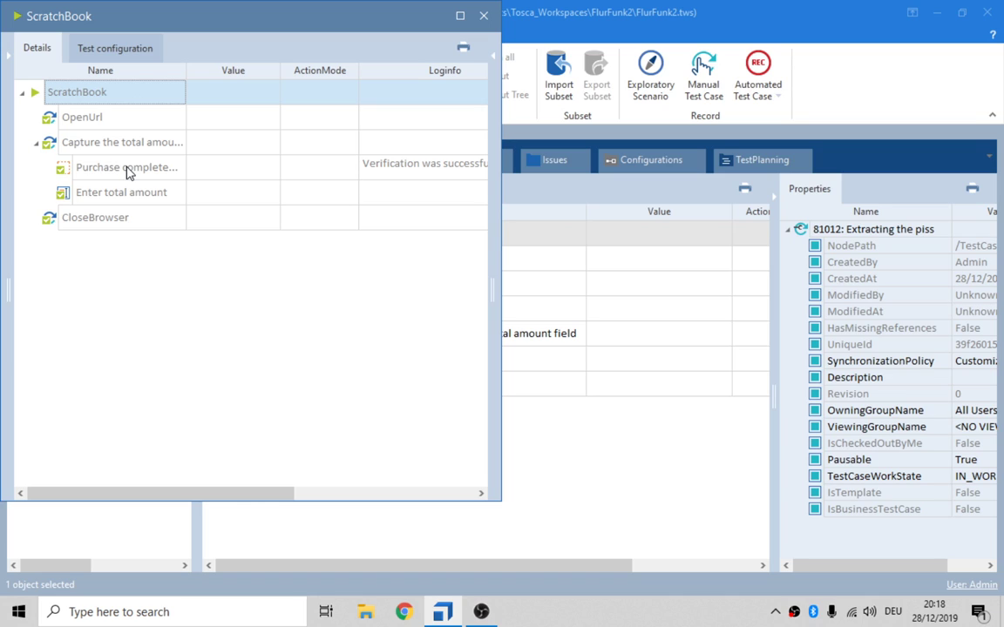
pyautogui.moveTo(469, 173)
pyautogui.click(469, 171)
pyautogui.click(478, 165)
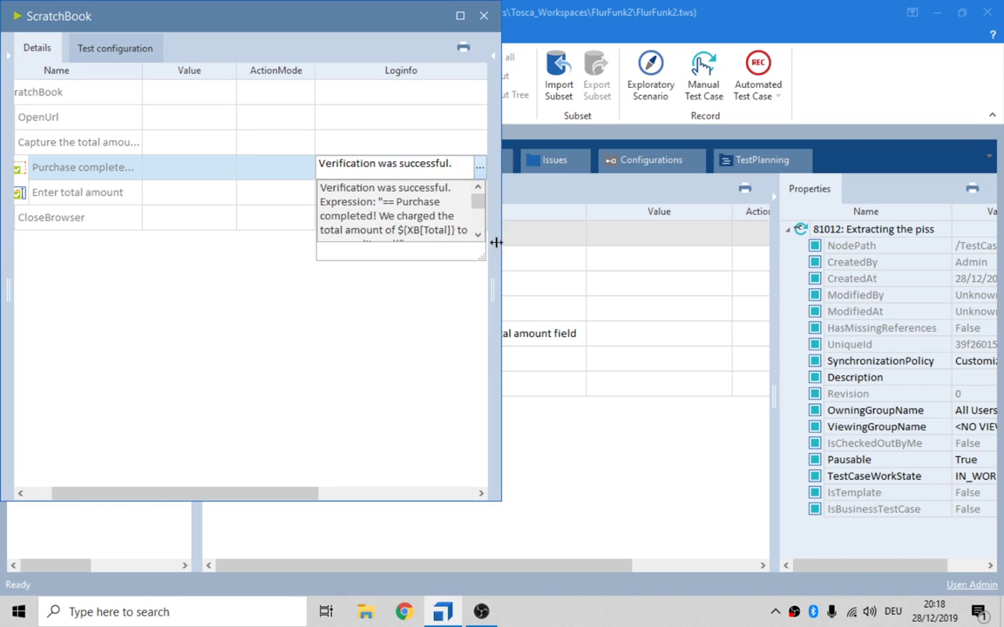
pyautogui.moveTo(480, 258); pyautogui.dragTo(906, 275)
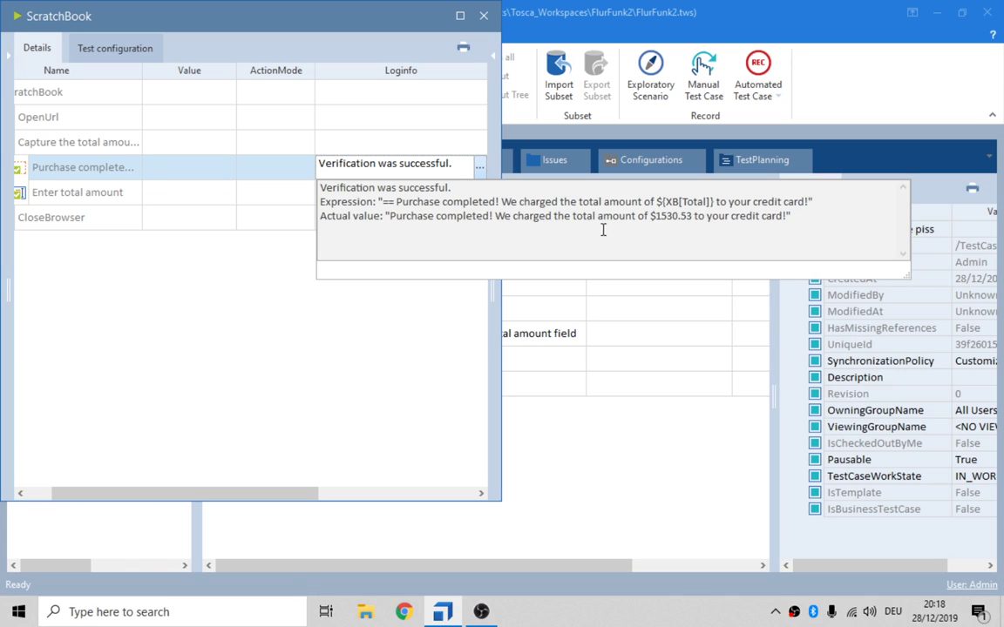
pyautogui.click(483, 15)
pyautogui.click(483, 16)
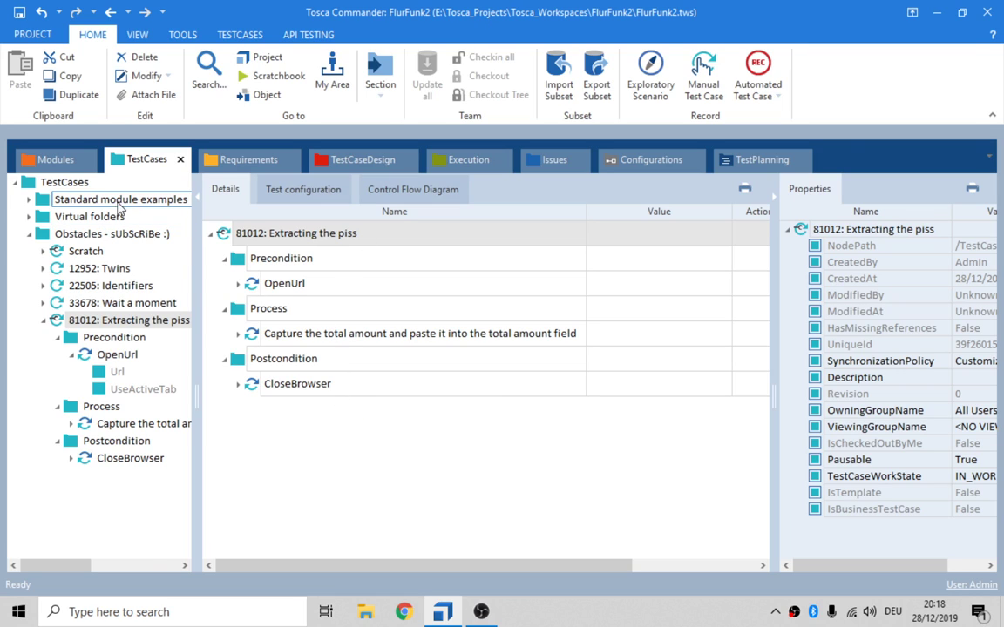
# Add the "Obstacle Course - You solved - Next riddle" module from the SuBsCrIbE folder to the test case's Process folder.
pyautogui.click(56, 159)
pyautogui.click(105, 320)
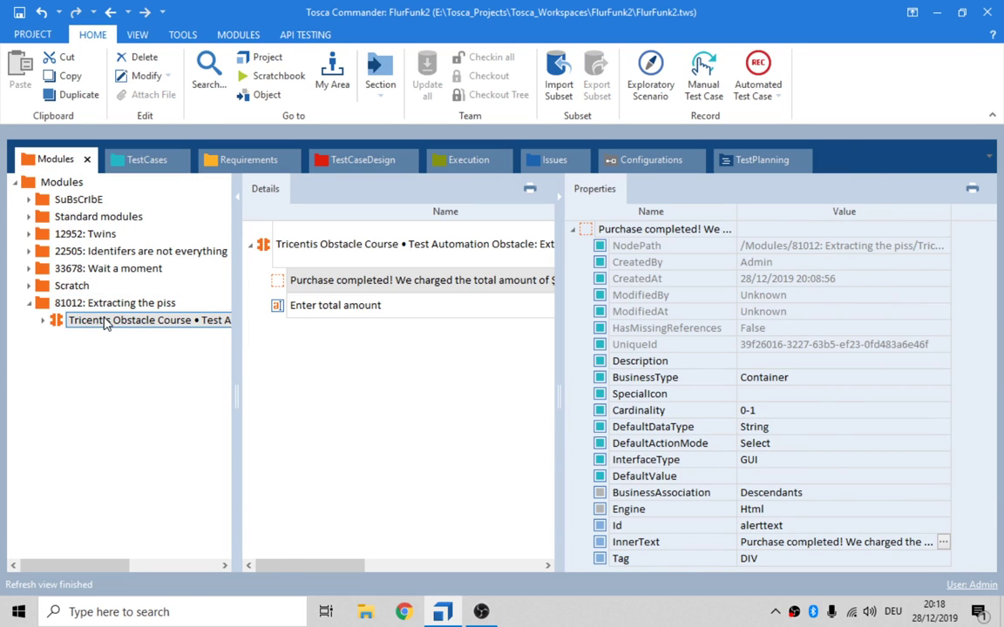
pyautogui.click(42, 199)
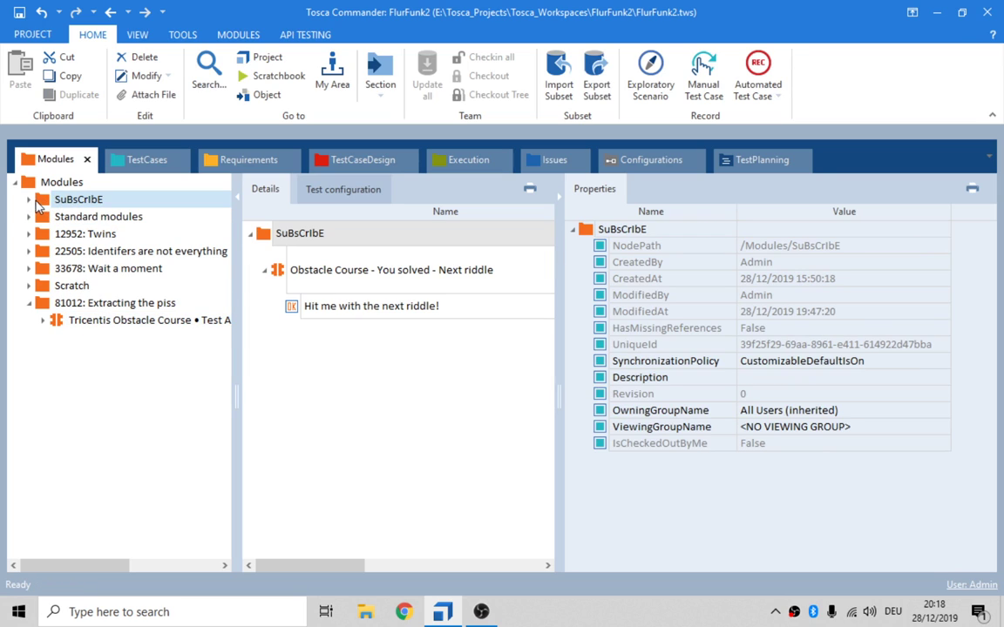
pyautogui.click(29, 200)
pyautogui.click(88, 219)
pyautogui.click(88, 219)
pyautogui.moveTo(88, 219); pyautogui.dragTo(153, 164)
pyautogui.moveTo(53, 218); pyautogui.dragTo(245, 314)
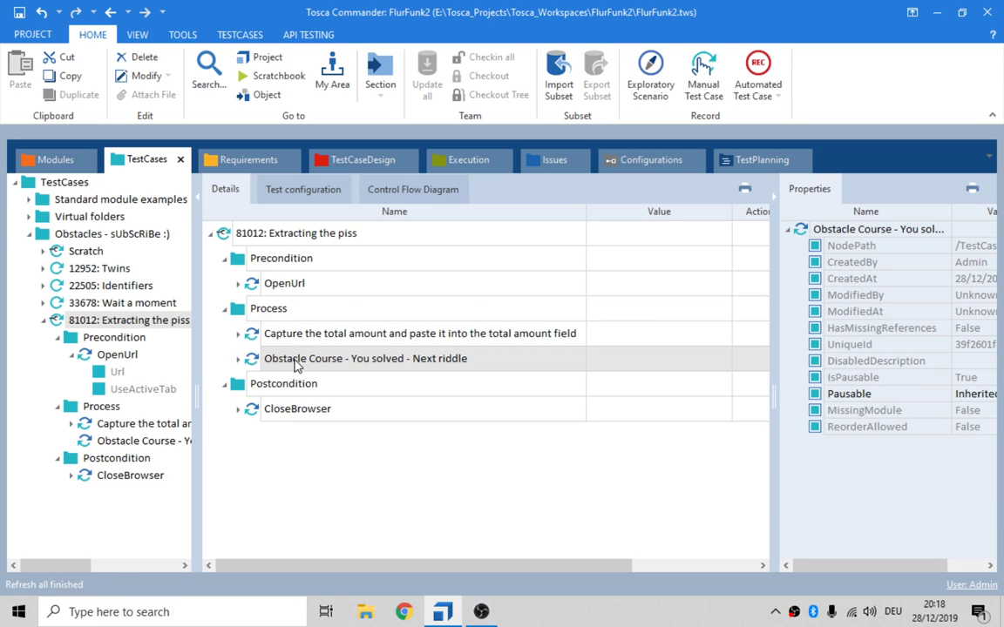
# Expand the new "Obstacle Course - You solved - Next riddle" step and set its "Hit me with the next riddle!" action mode to Verify.
pyautogui.click(239, 361)
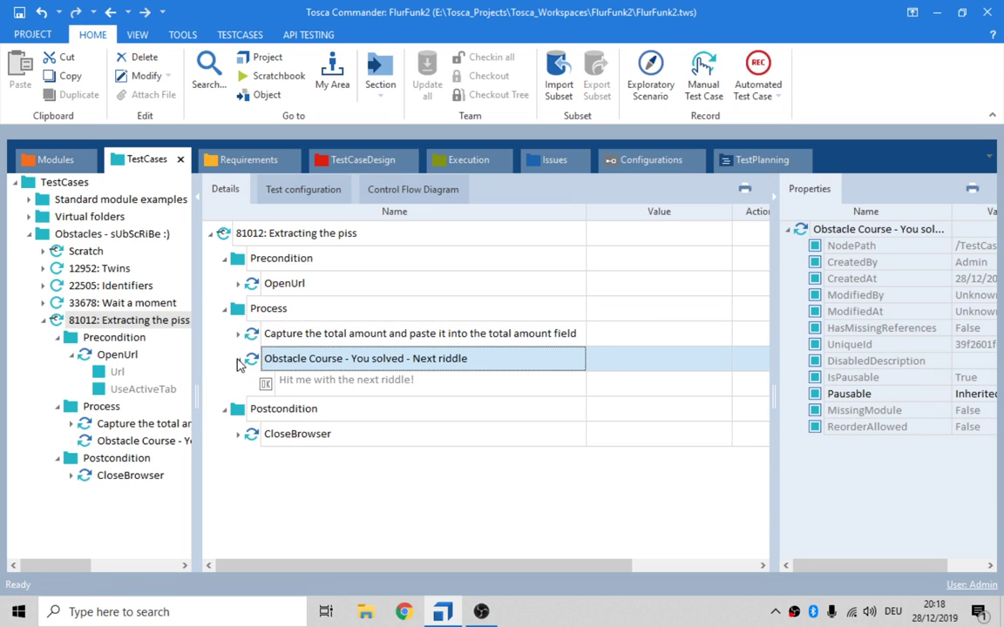
pyautogui.click(287, 381)
pyautogui.click(701, 385)
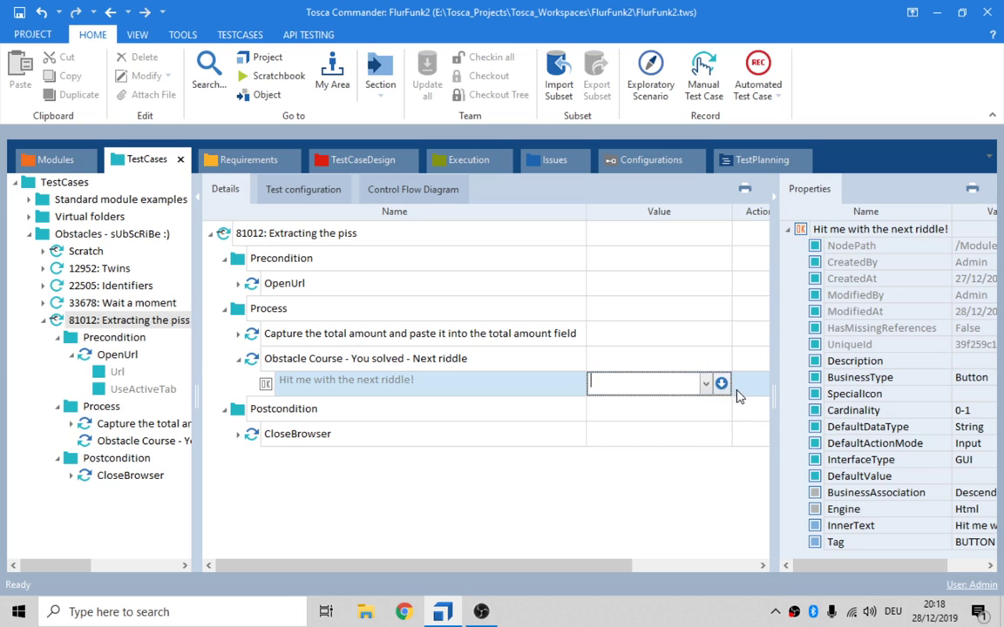
pyautogui.click(739, 389)
pyautogui.click(741, 420)
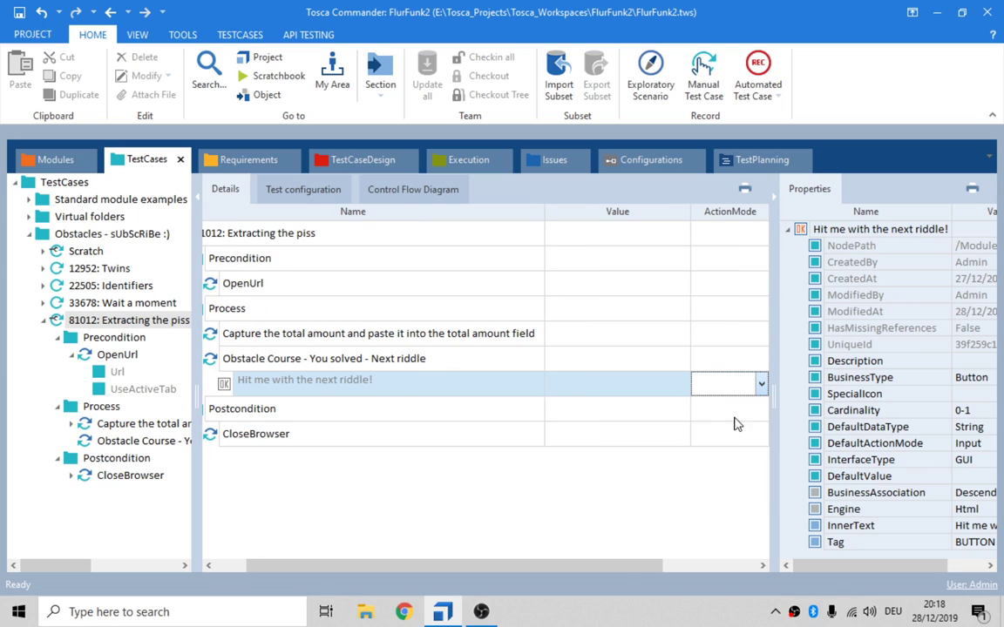
# Try Exists and Enabled as the property to verify on "Hit me with the next riddle!", checking which comparison values each offers.
pyautogui.click(683, 385)
pyautogui.click(681, 384)
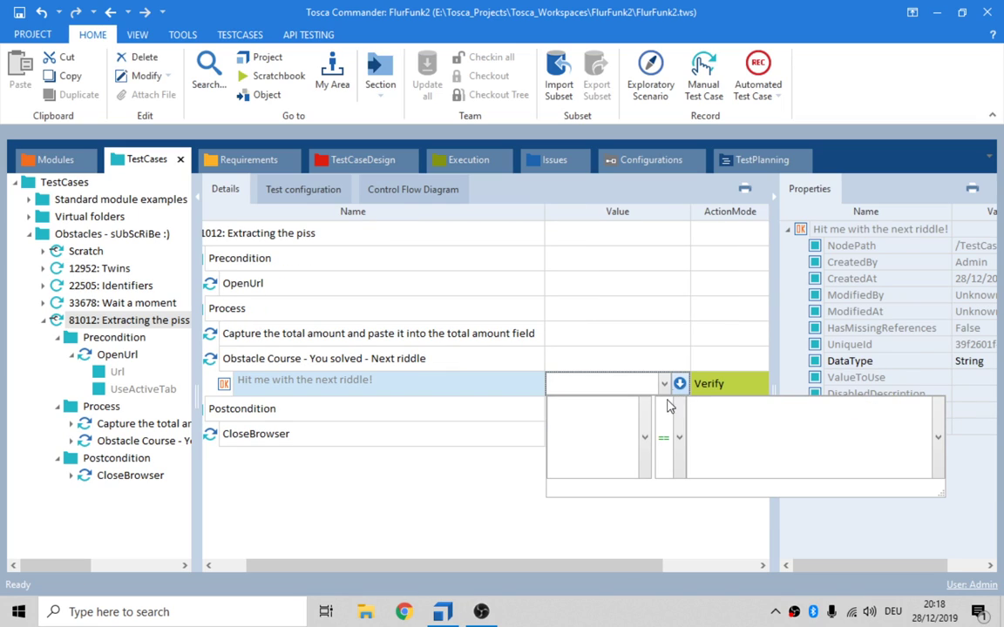
pyautogui.click(645, 438)
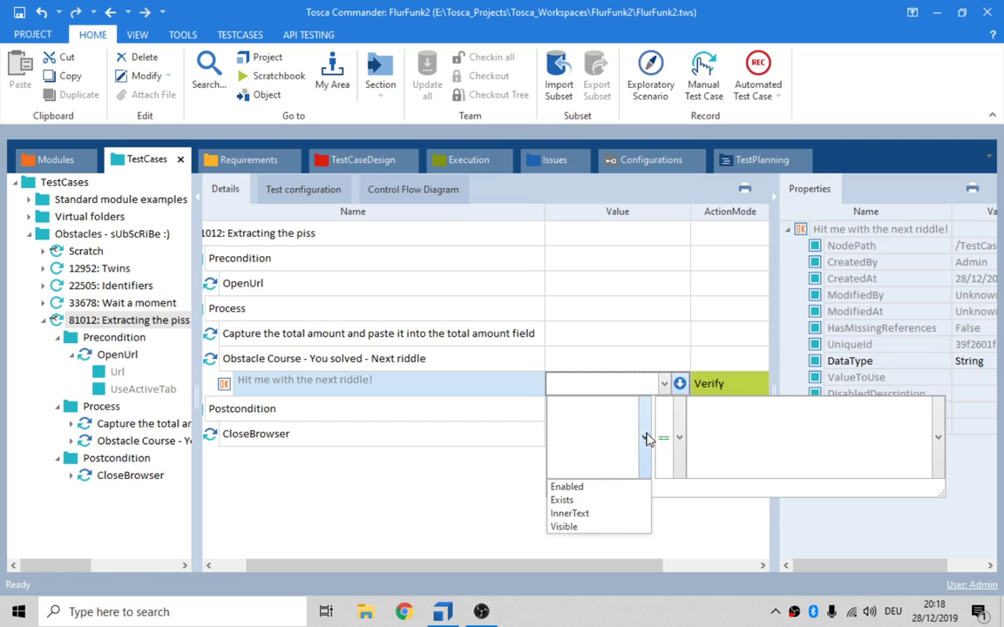
pyautogui.click(608, 501)
pyautogui.click(940, 450)
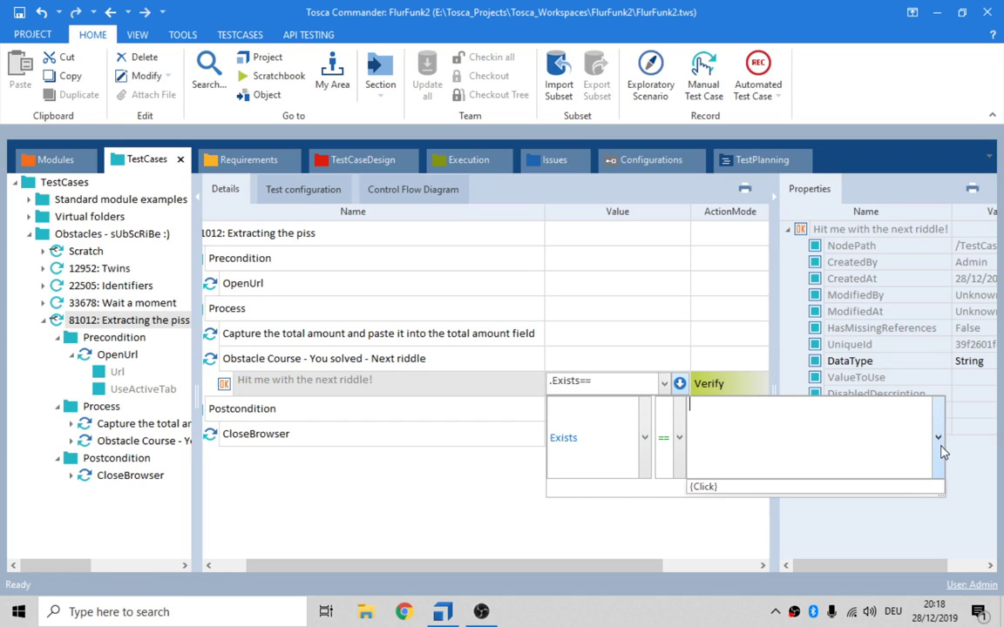
pyautogui.click(644, 438)
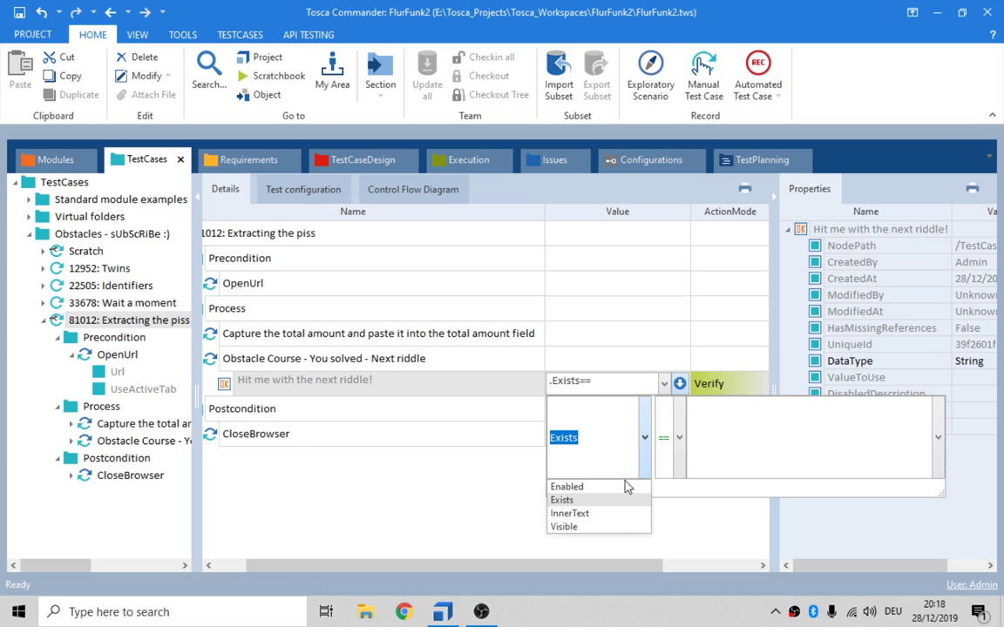
pyautogui.click(586, 486)
pyautogui.click(942, 447)
pyautogui.click(902, 447)
# Set the verification value of "Hit me with the next riddle!" to Visible == True.
pyautogui.click(644, 438)
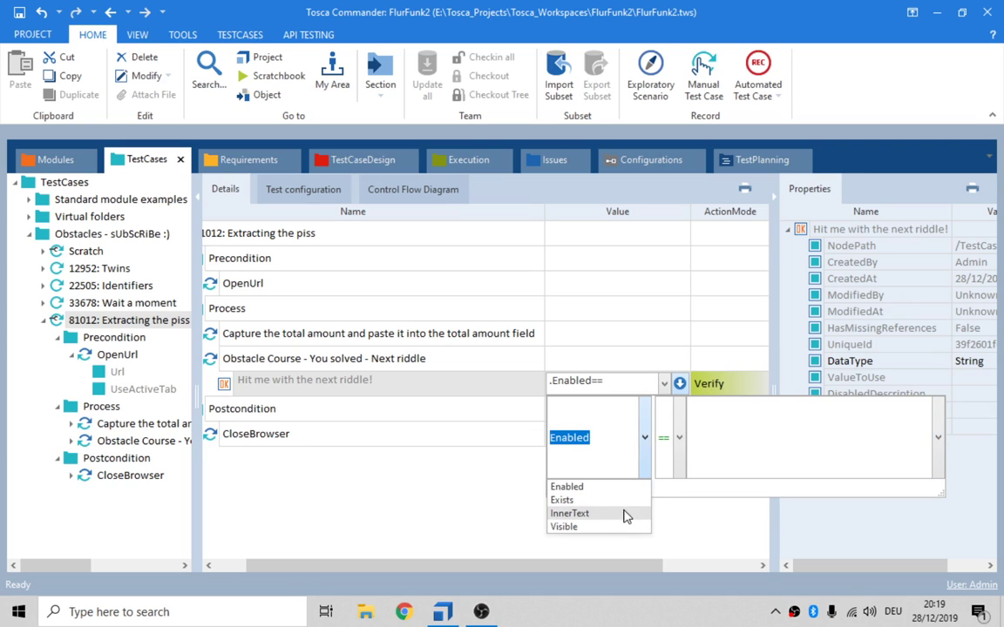
pyautogui.click(624, 528)
pyautogui.click(938, 438)
pyautogui.click(695, 451)
pyautogui.click(644, 438)
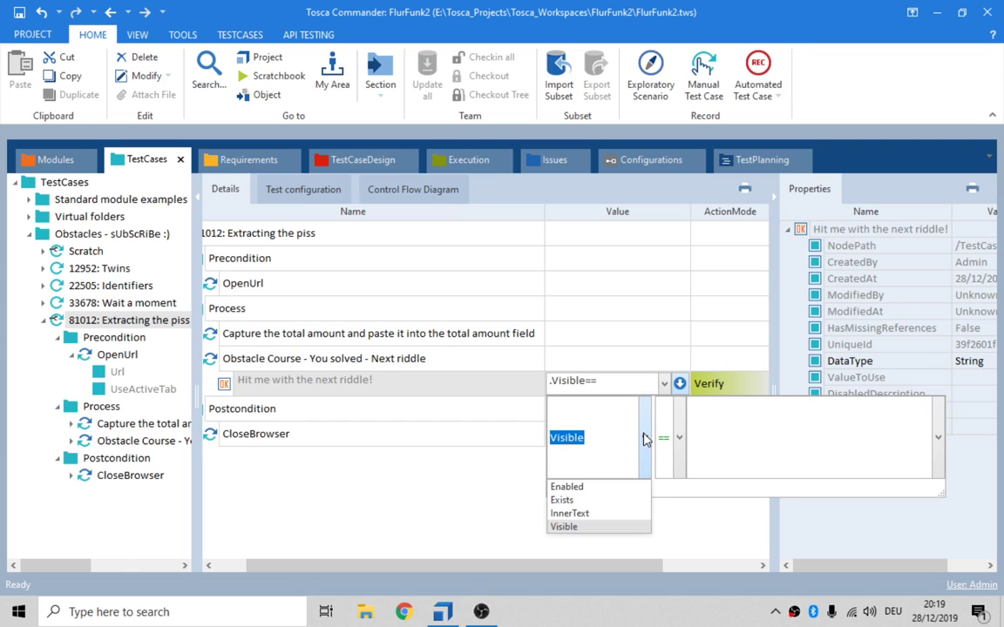
pyautogui.click(644, 438)
pyautogui.click(854, 422)
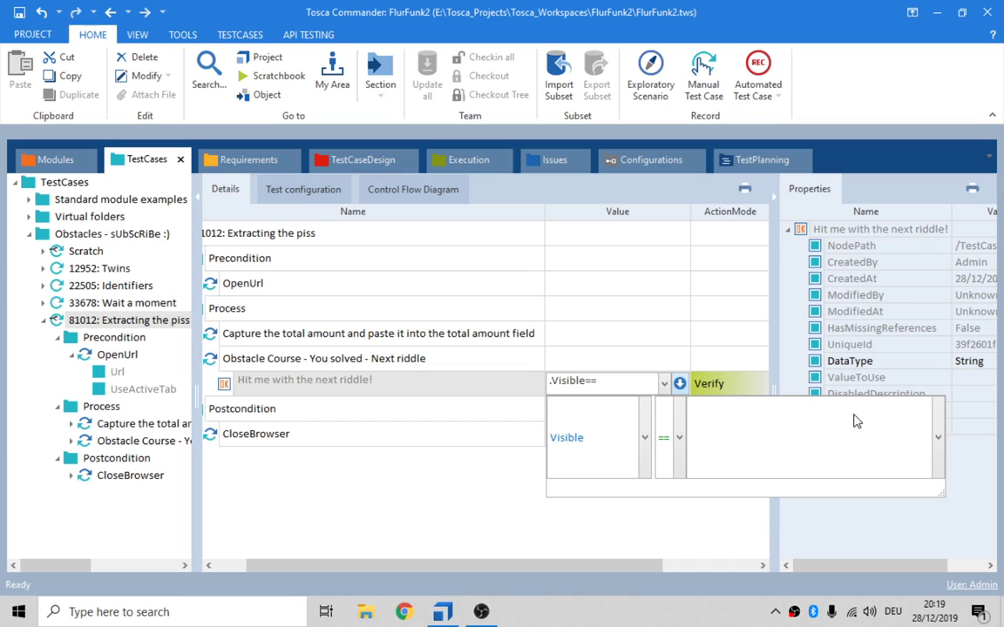
pyautogui.click(424, 551)
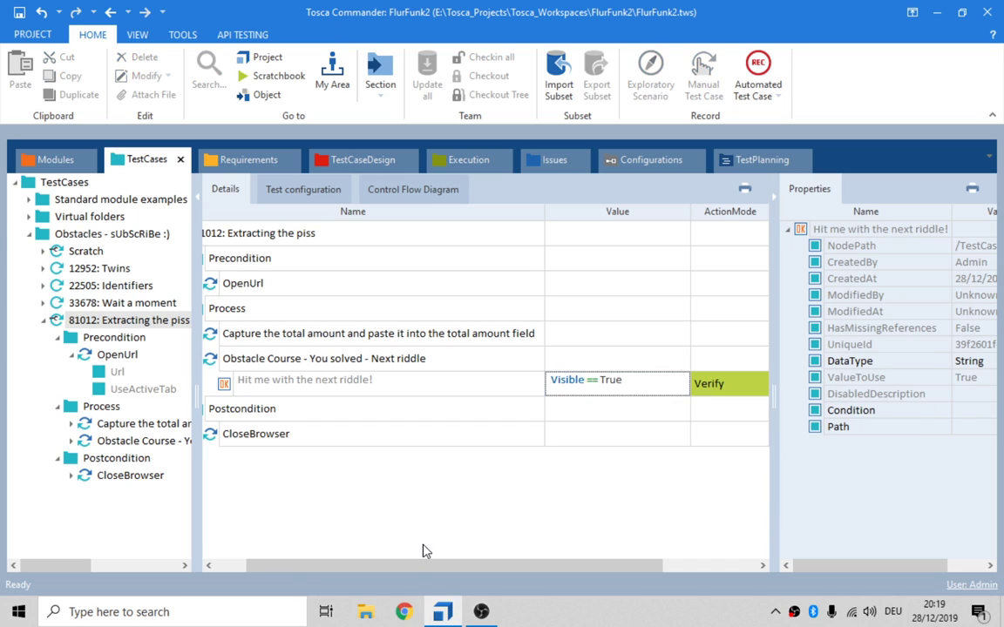
# Run the extended 81012 test case in ScratchBook again and close the ScratchBook once the run finishes.
pyautogui.click(220, 568)
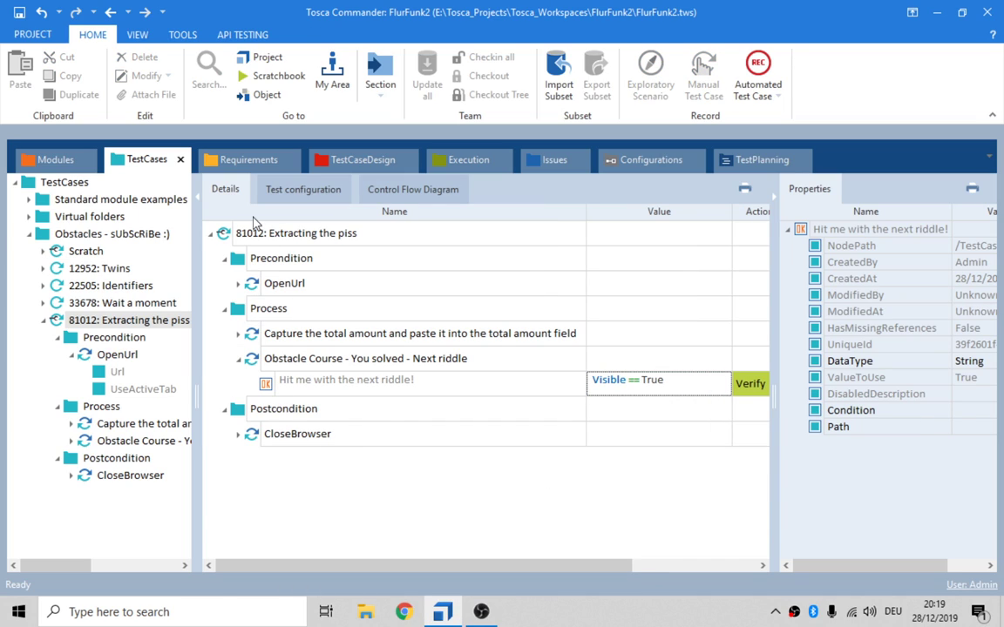
pyautogui.click(233, 236)
pyautogui.rightClick(233, 235)
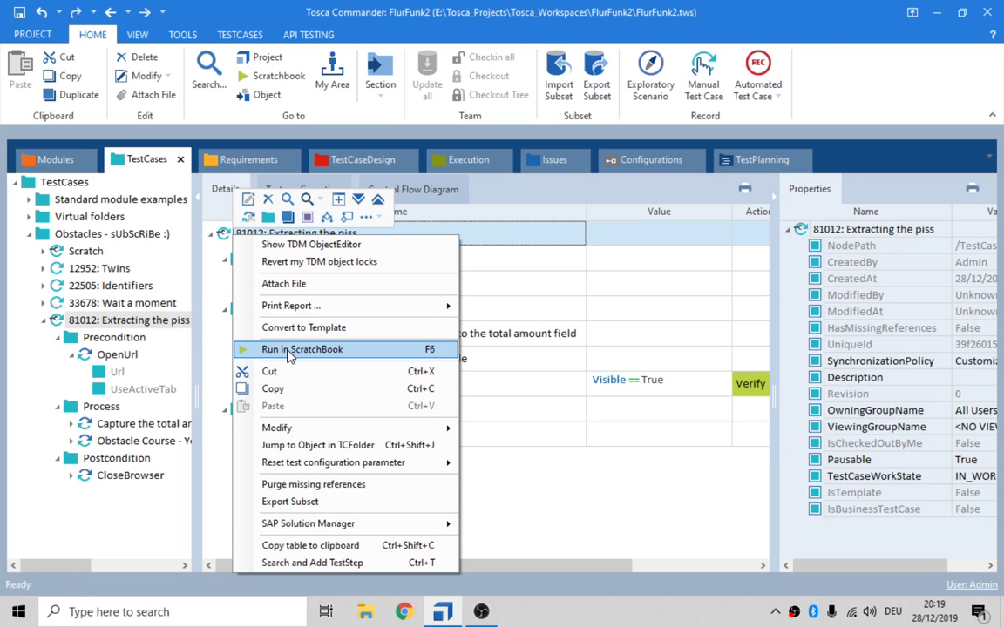
pyautogui.click(280, 347)
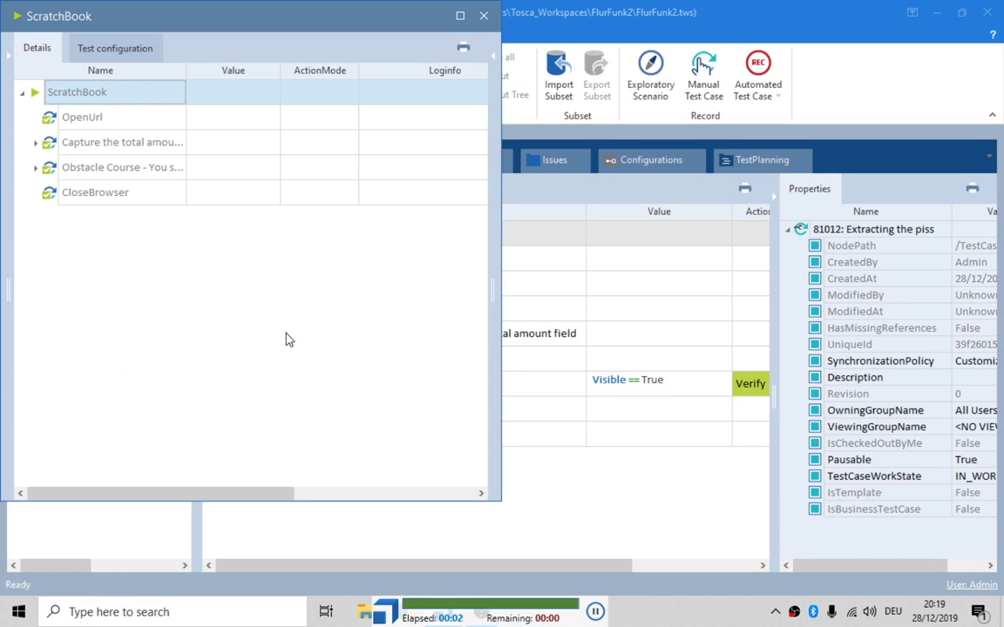
pyautogui.click(484, 17)
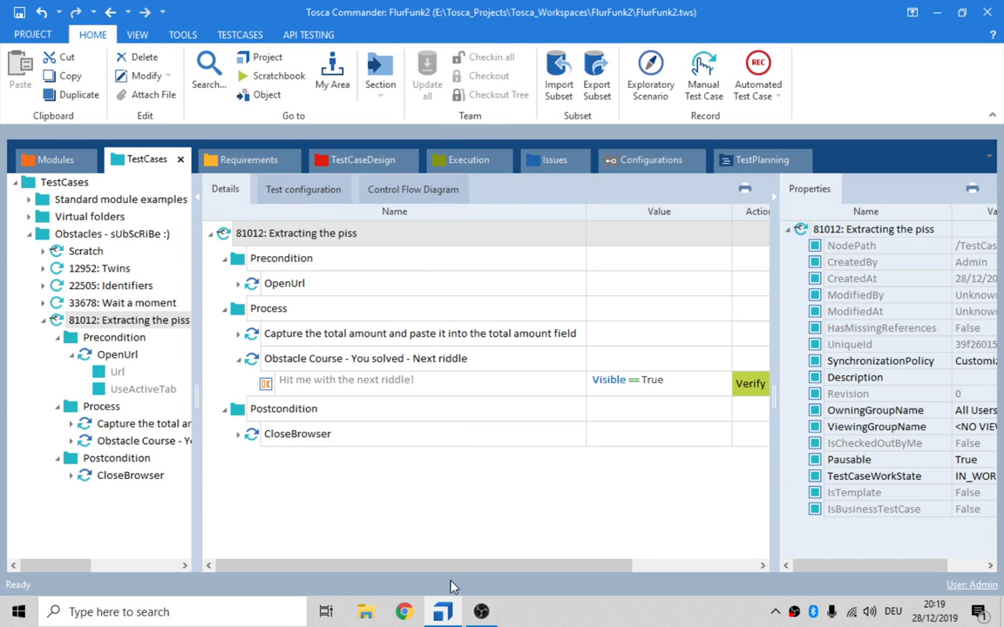
pyautogui.click(482, 613)
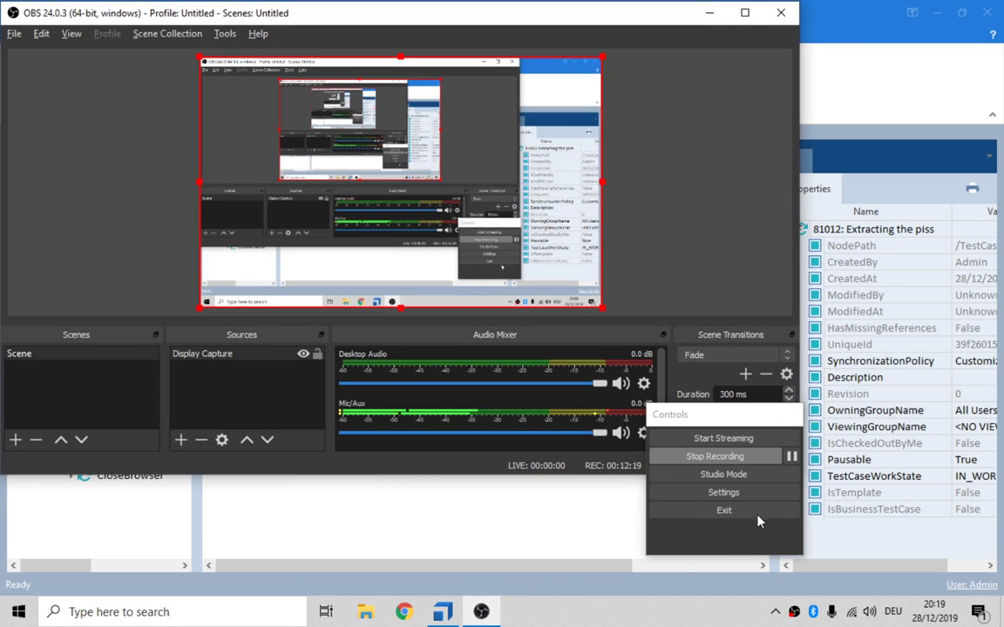